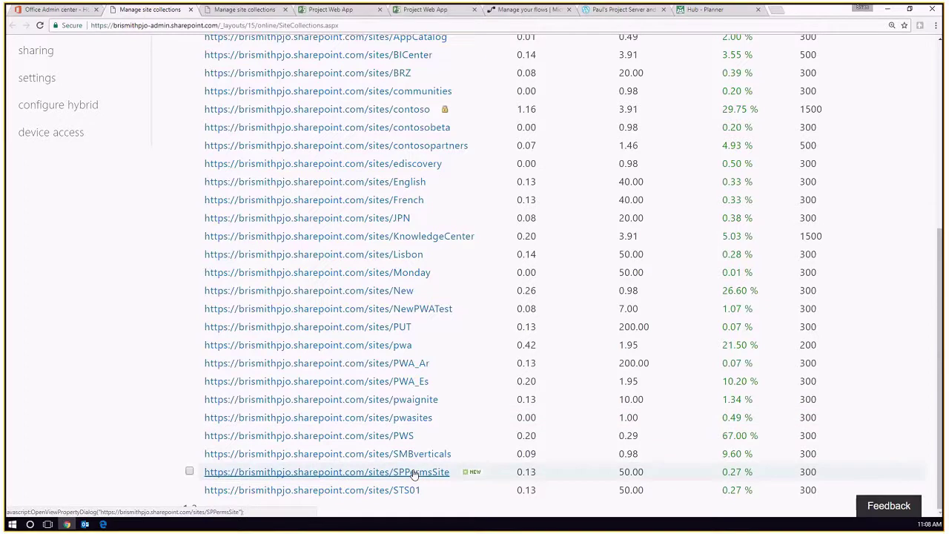
# Switch to the Project Web App site and open the ExternalSites enterprise project type from the PWA Settings
pyautogui.click(330, 10)
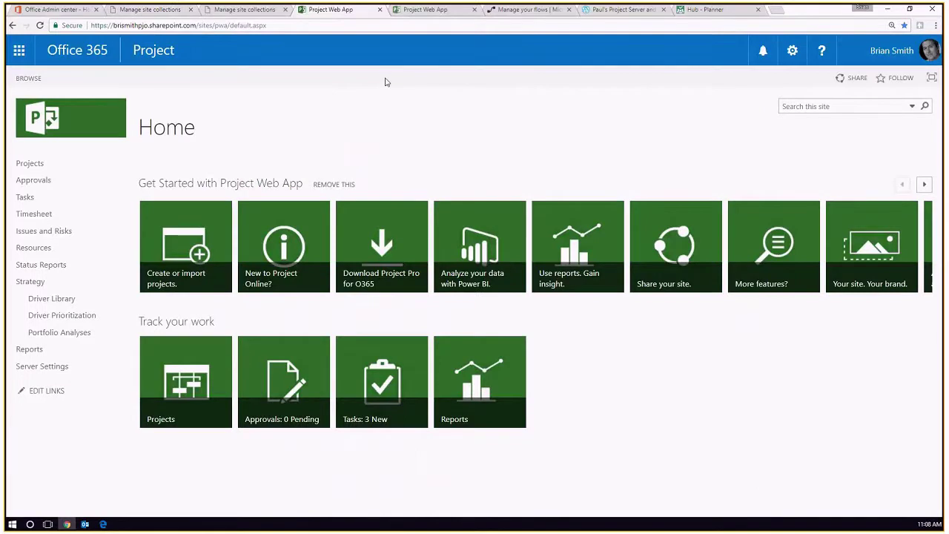
pyautogui.click(792, 52)
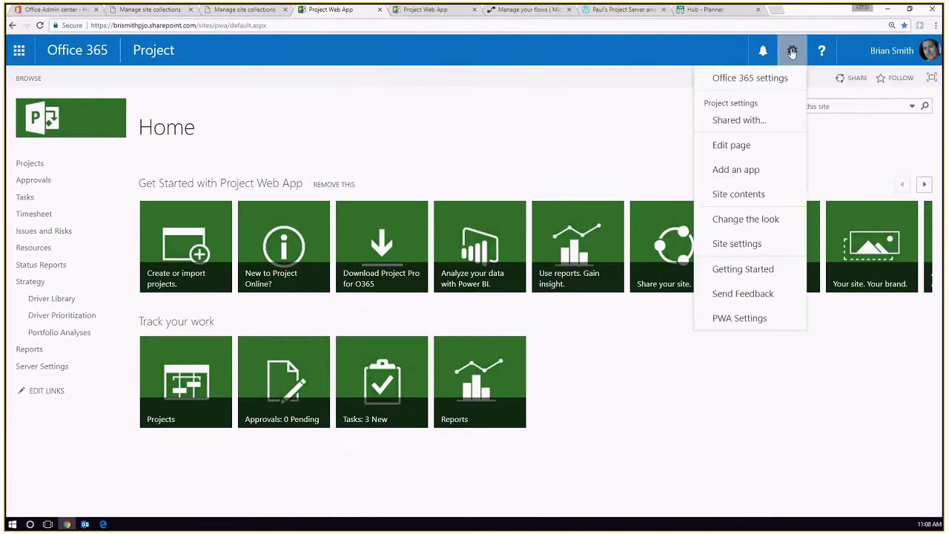
pyautogui.click(741, 317)
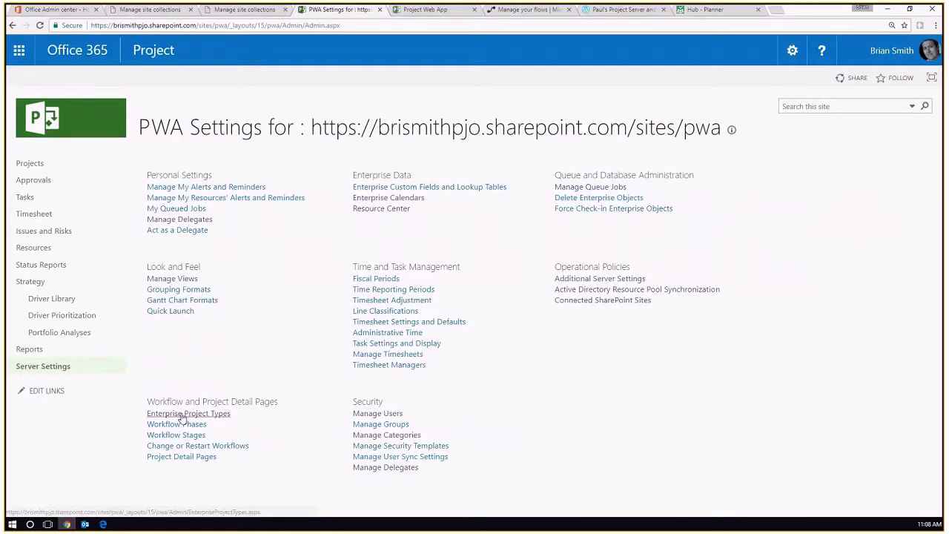
pyautogui.click(182, 415)
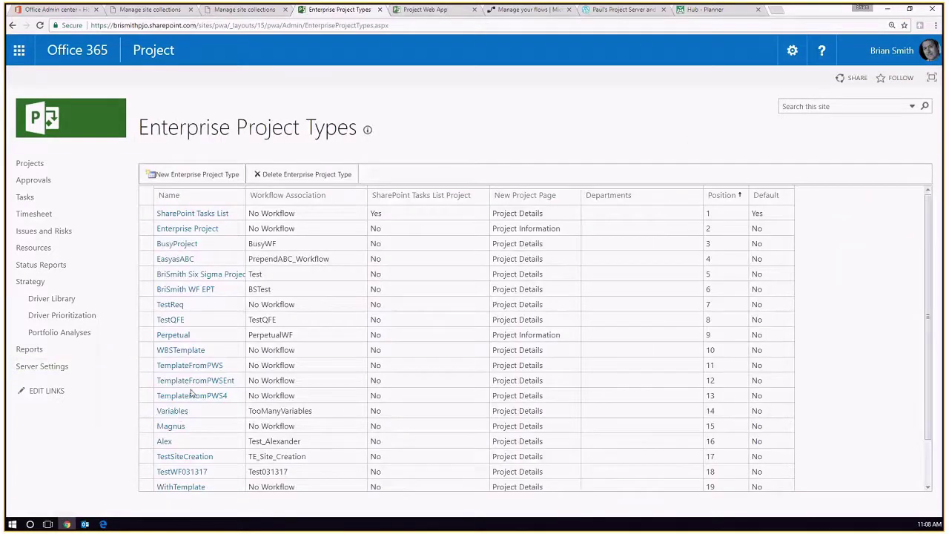
pyautogui.scroll(-2, 195, 380)
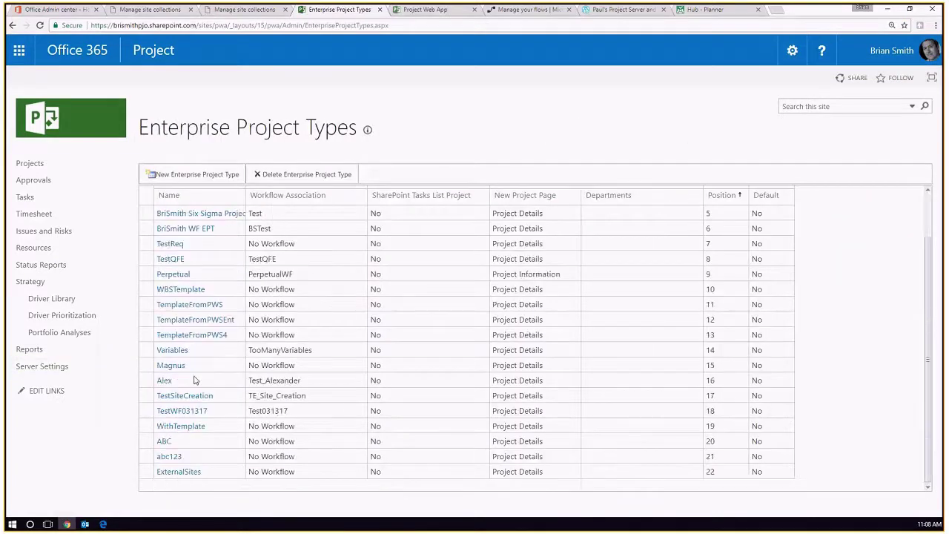
pyautogui.click(186, 474)
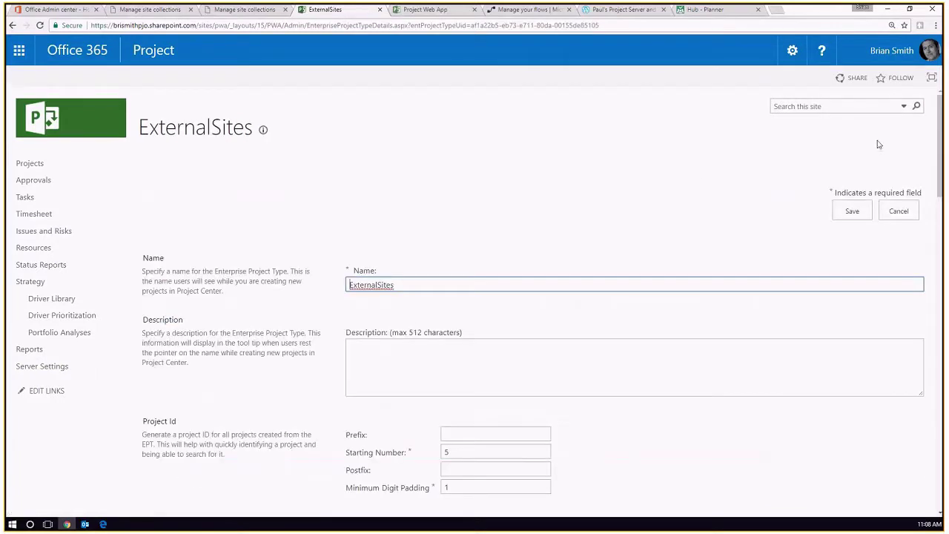
# Review the ExternalSites site creation location and the notes on synchronizing user permissions and SharePoint tasks lists
pyautogui.scroll(-5, 925, 222)
pyautogui.scroll(-10, 907, 345)
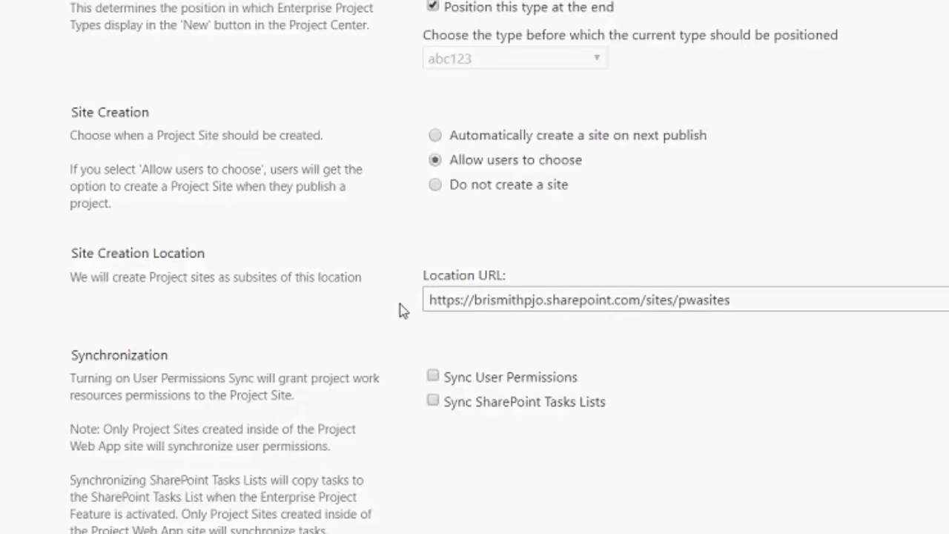
pyautogui.scroll(-1, 475, 266)
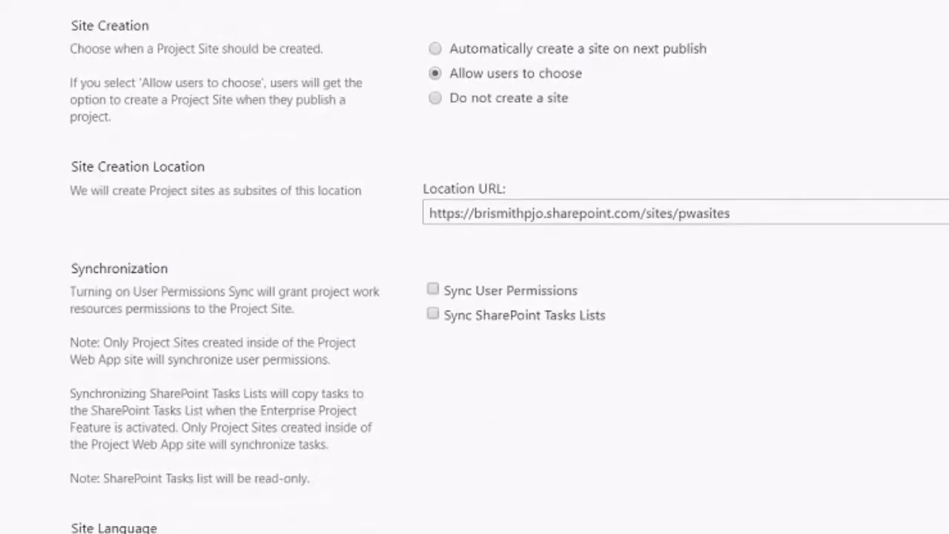
pyautogui.scroll(-2, 351, 187)
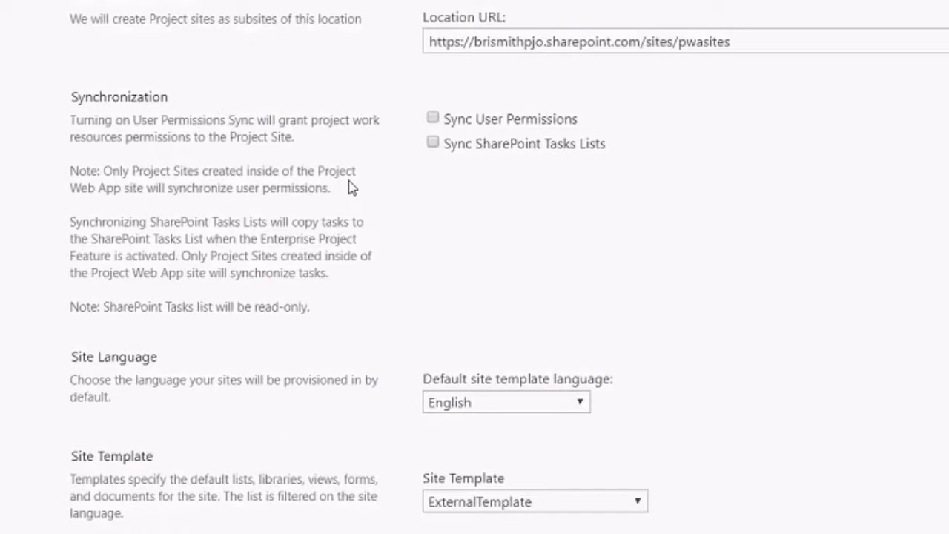
pyautogui.moveTo(106, 169); pyautogui.dragTo(335, 189)
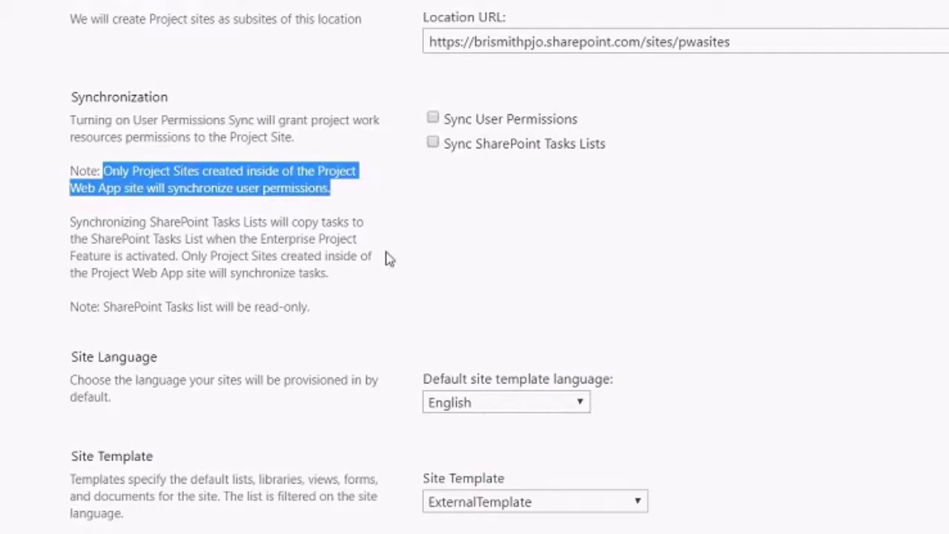
pyautogui.moveTo(182, 255); pyautogui.dragTo(354, 272)
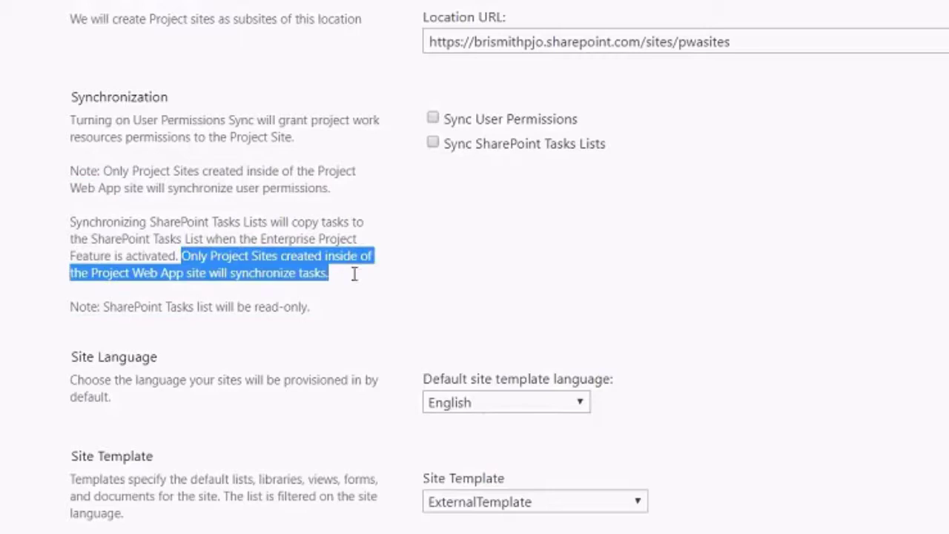
pyautogui.click(474, 271)
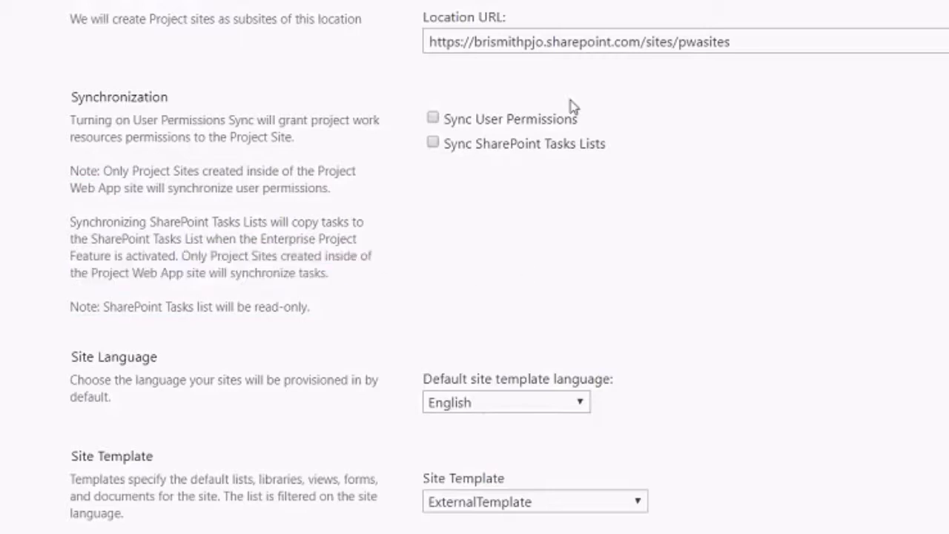
pyautogui.click(433, 119)
pyautogui.click(433, 146)
pyautogui.click(432, 120)
pyautogui.click(433, 143)
pyautogui.scroll(3, 475, 267)
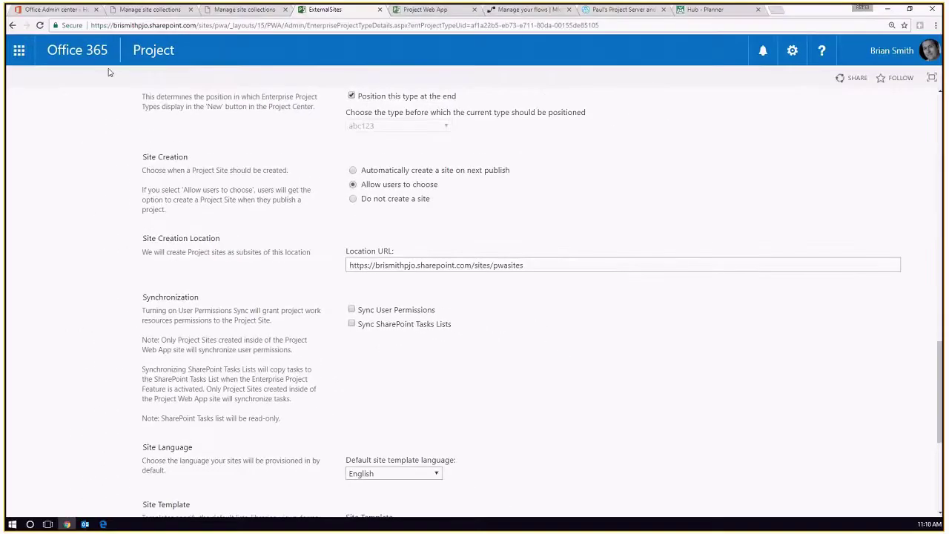
# Switch to the Office 365 Admin center, find the pwasites site collection in the SharePoint admin center and open its web site
pyautogui.click(51, 10)
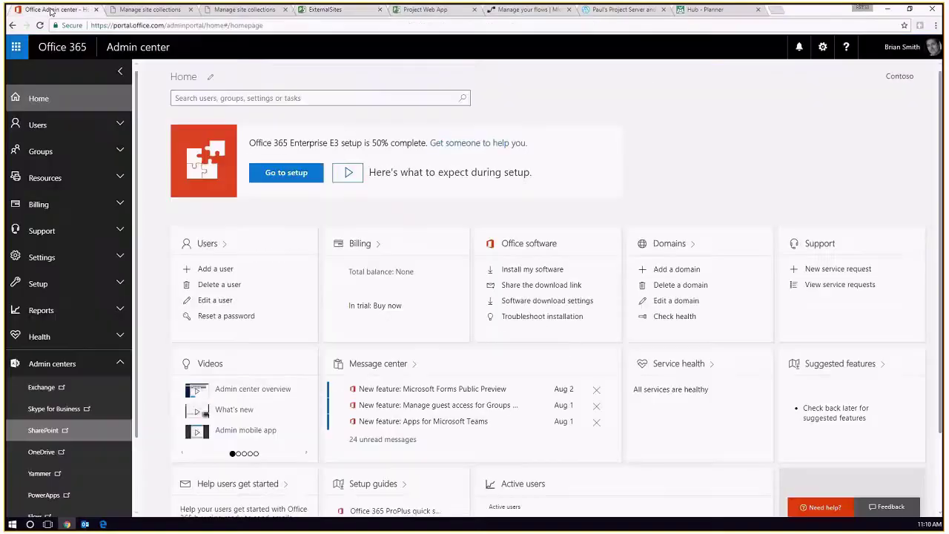
pyautogui.click(65, 431)
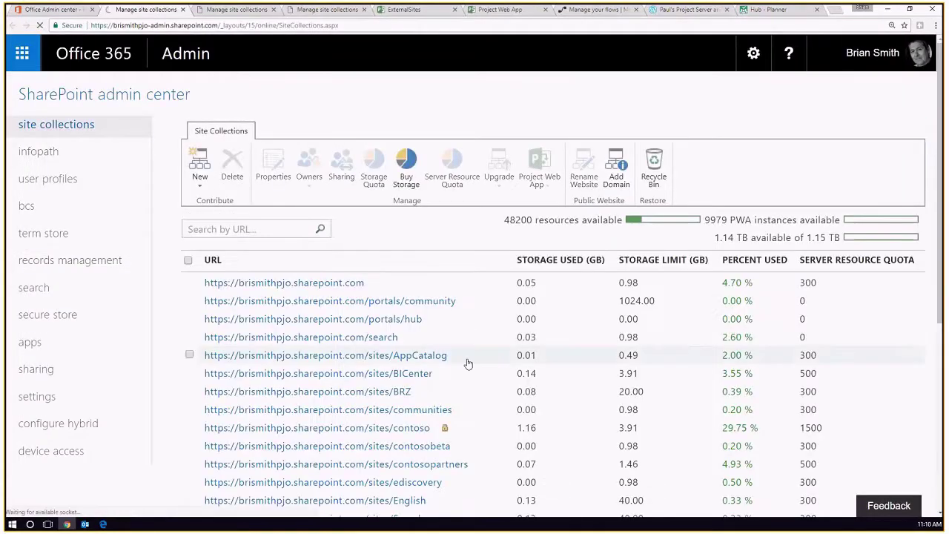
pyautogui.scroll(-4, 467, 363)
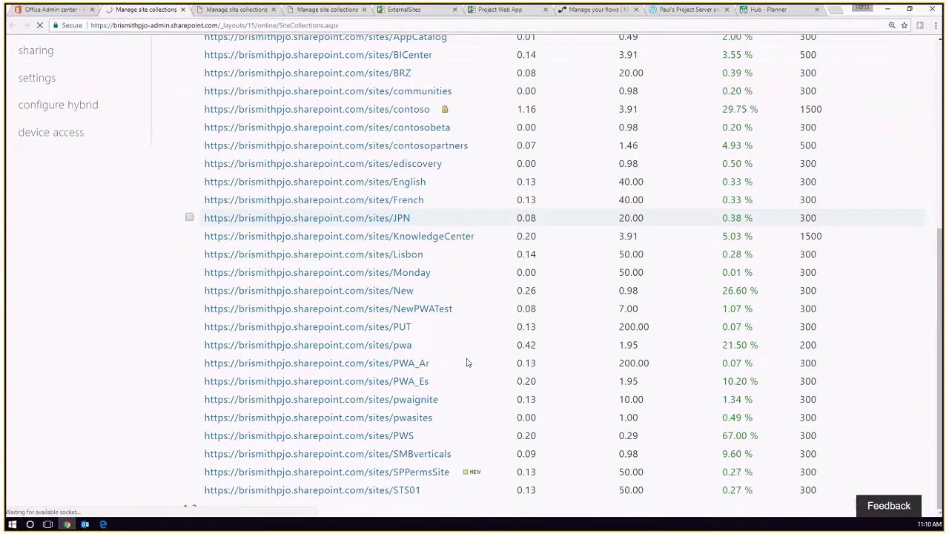
pyautogui.click(368, 415)
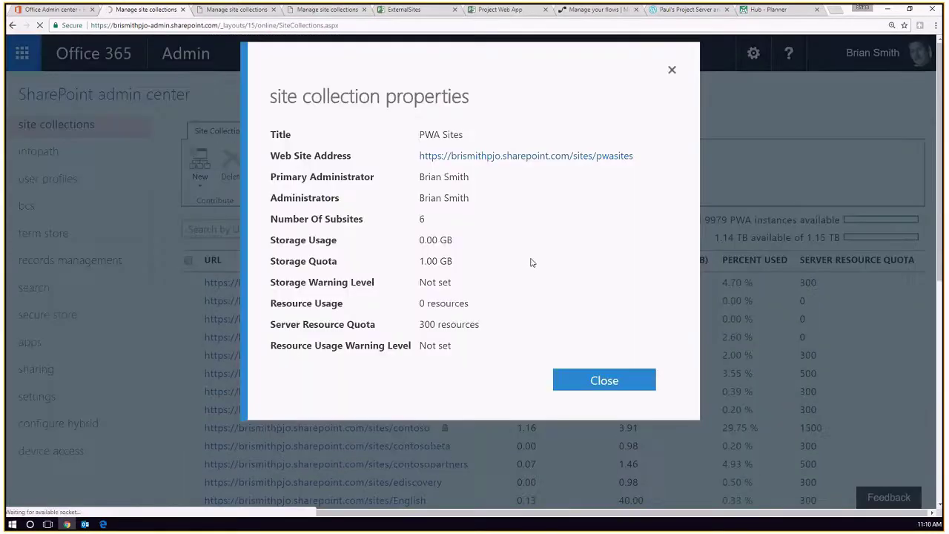
pyautogui.click(510, 156)
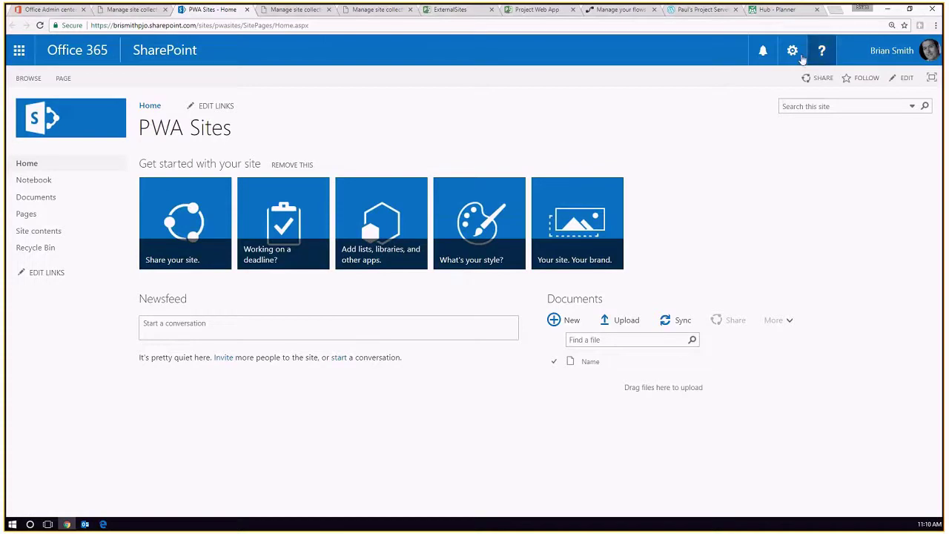
# View the subsites in the site contents of PWA Sites and return to its home page
pyautogui.click(792, 52)
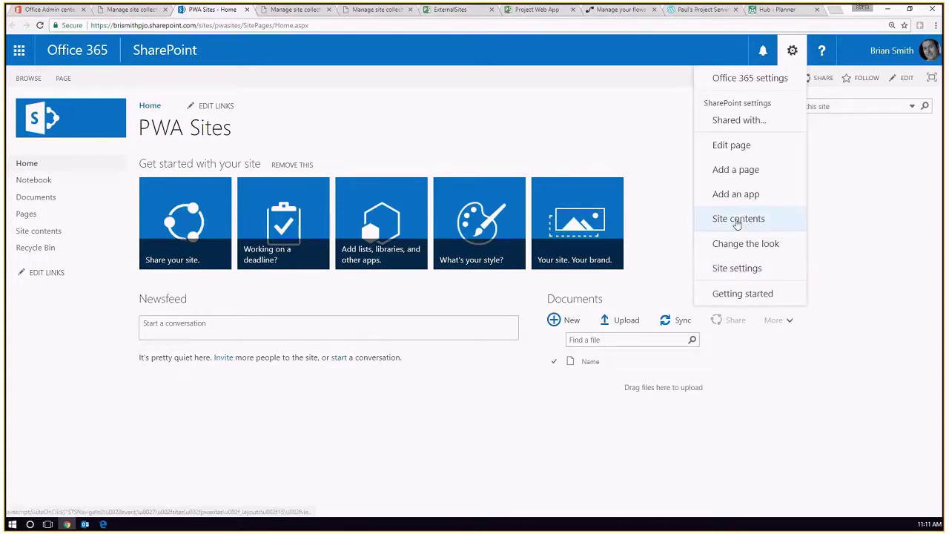
pyautogui.click(738, 218)
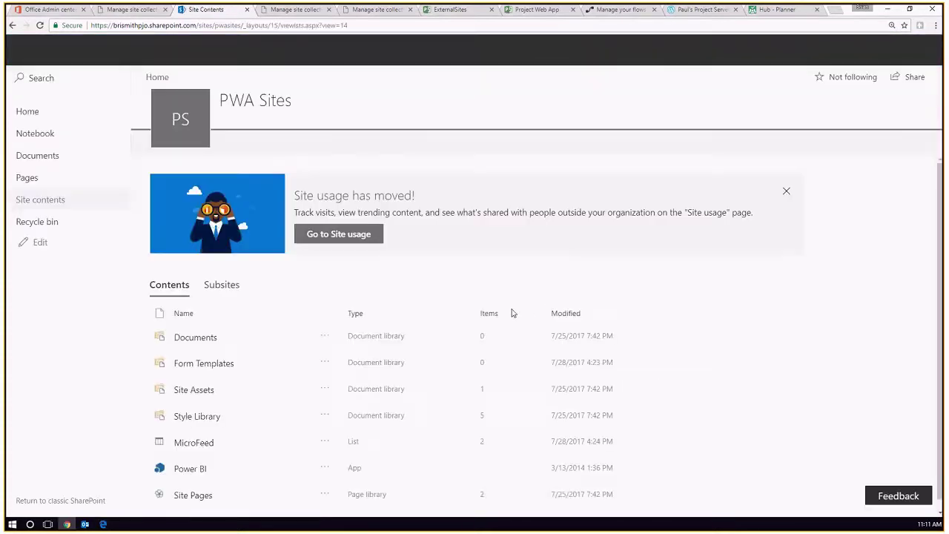
pyautogui.click(224, 286)
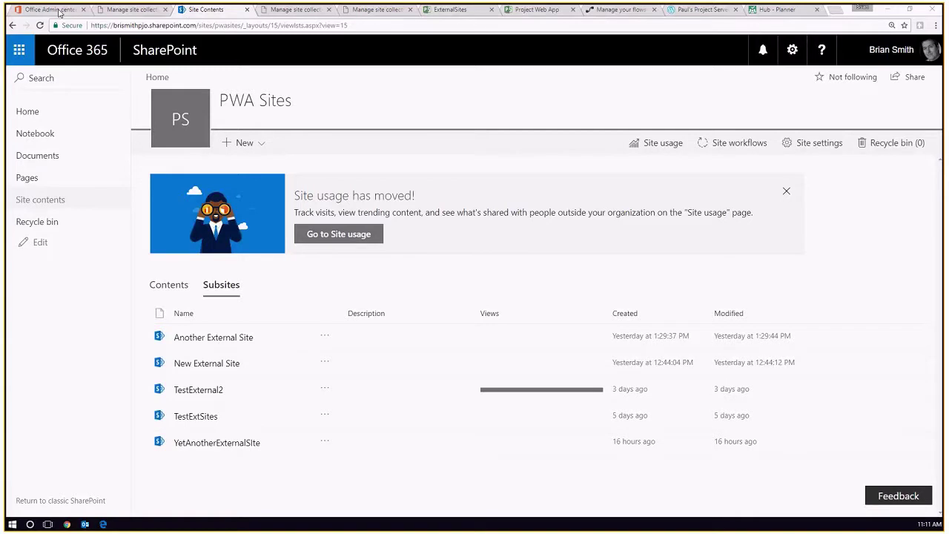
pyautogui.click(12, 25)
# Close the duplicate Manage site collections page and return to the ExternalSites project type
pyautogui.click(292, 9)
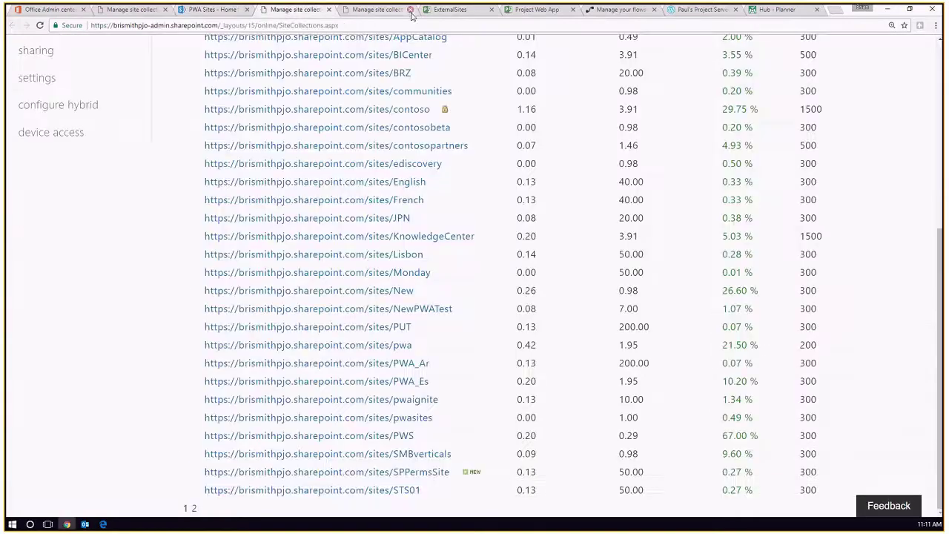
pyautogui.click(410, 9)
pyautogui.click(363, 10)
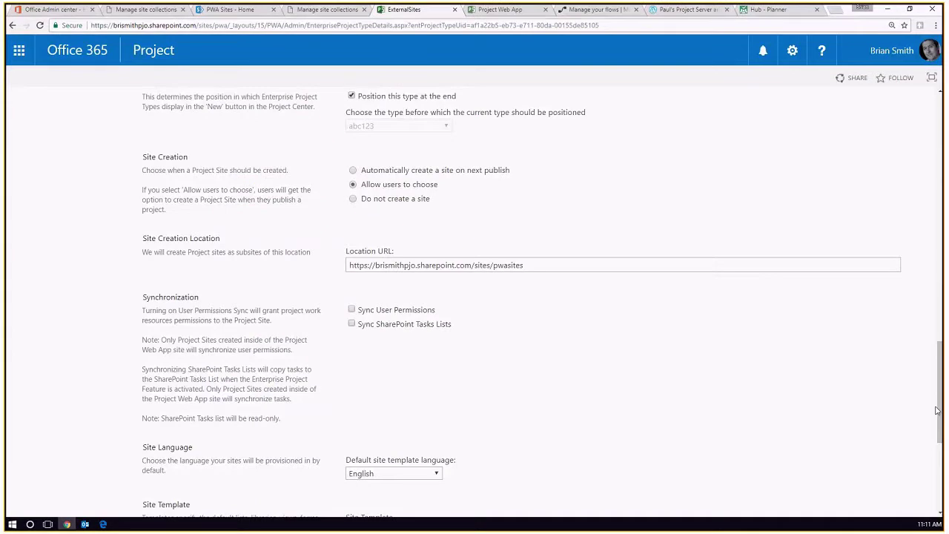
# Start a new project in Project Center using the ExternalSites enterprise project type
pyautogui.moveTo(936, 410); pyautogui.dragTo(937, 111)
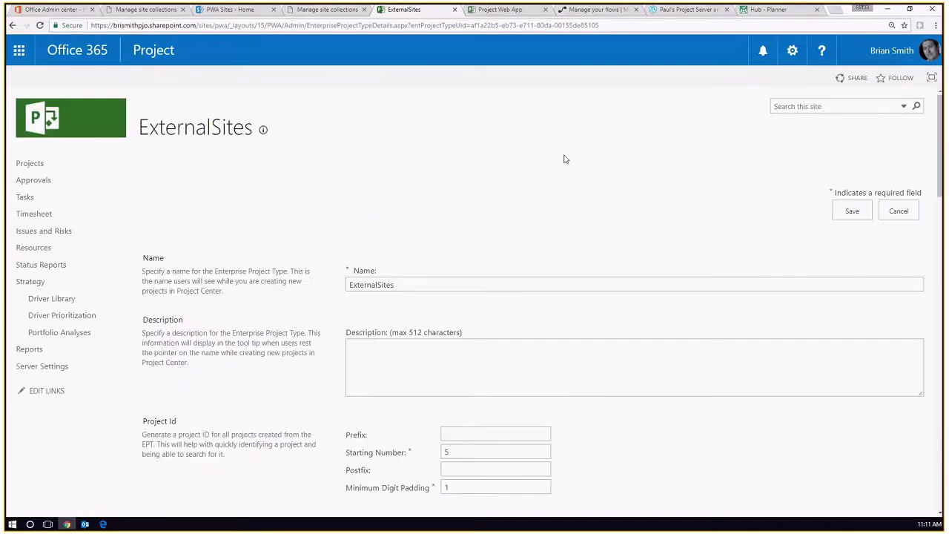
pyautogui.click(25, 163)
pyautogui.click(69, 78)
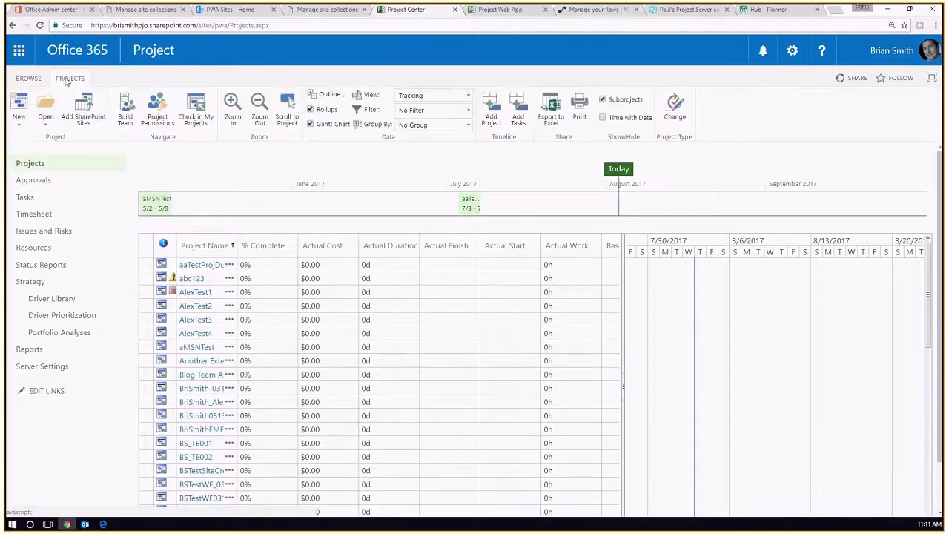
pyautogui.click(23, 115)
pyautogui.moveTo(45, 252)
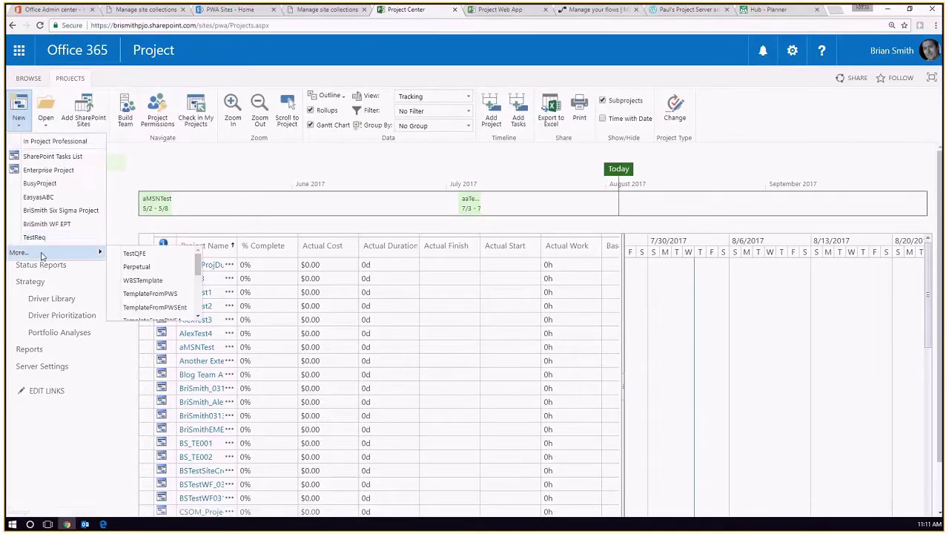
pyautogui.moveTo(198, 264); pyautogui.dragTo(206, 311)
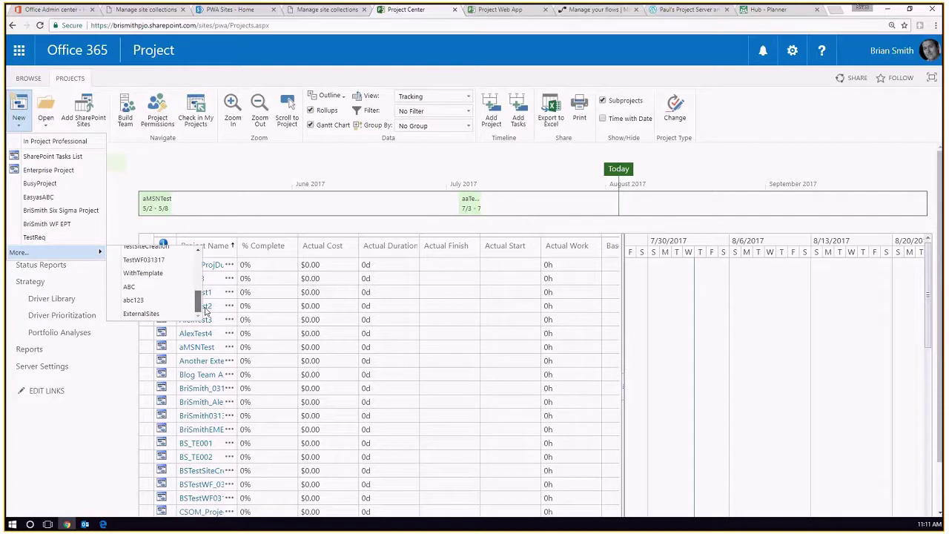
pyautogui.click(139, 315)
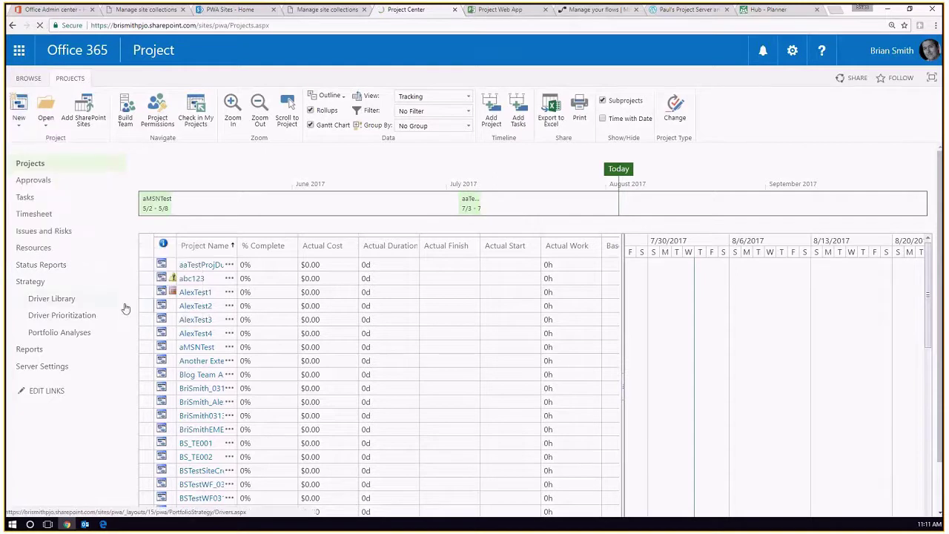
# Name the new project TriagePlan1, keep the remaining project fields as they are, and finish creating it
pyautogui.write('StagePlan1')
pyautogui.scroll(-3, 454, 244)
pyautogui.scroll(-4, 459, 256)
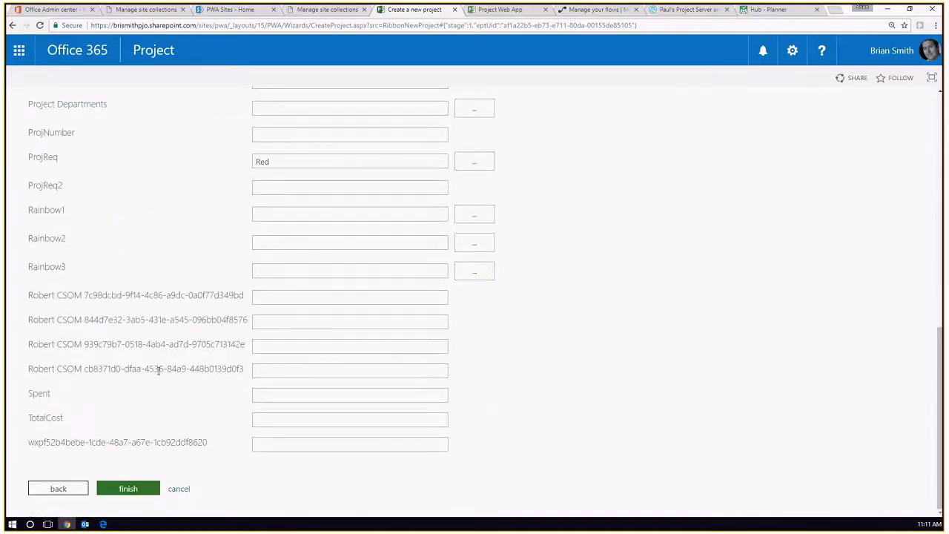
pyautogui.scroll(2, 156, 373)
pyautogui.scroll(-2, 157, 370)
pyautogui.click(126, 488)
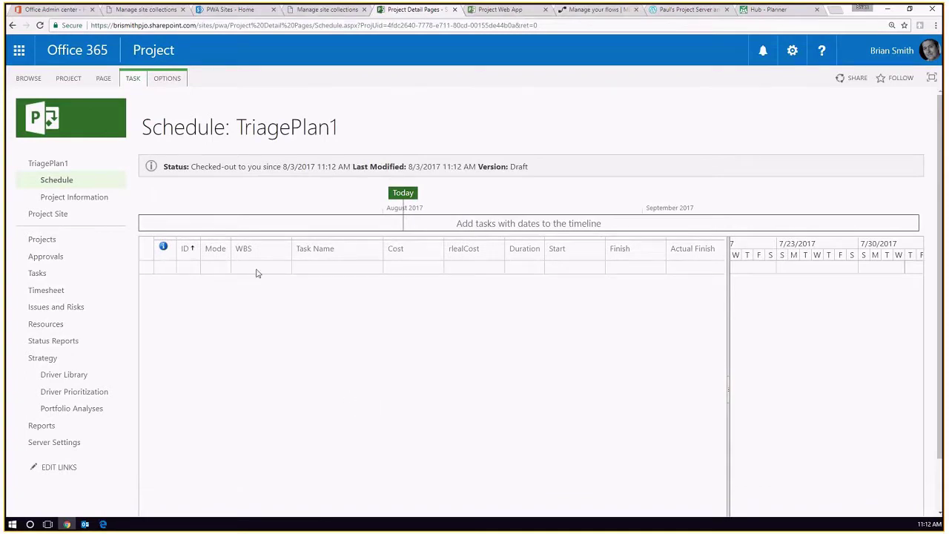
# Build the TriagePlan1 team from five individual work resources, save the team, and publish the project
pyautogui.click(68, 77)
pyautogui.click(130, 104)
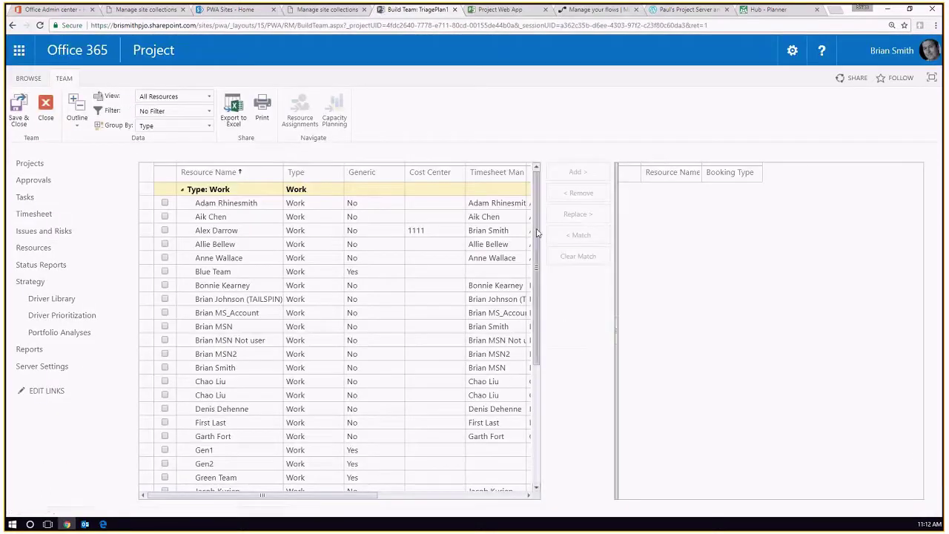
pyautogui.click(164, 368)
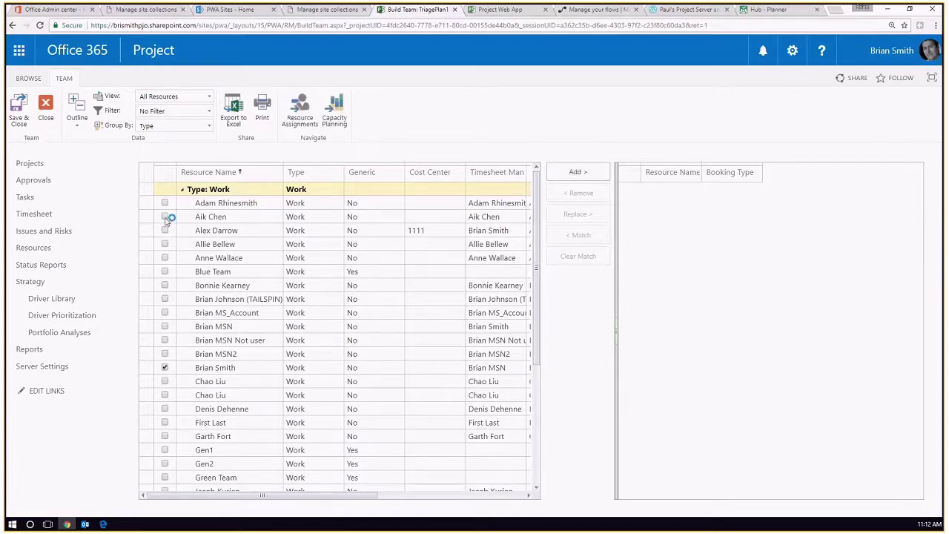
pyautogui.scroll(-5, 168, 400)
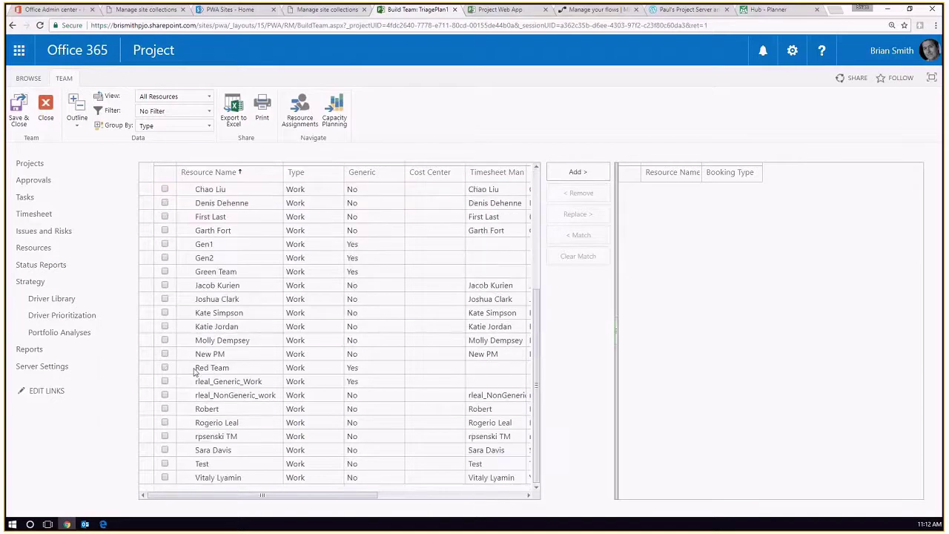
pyautogui.click(165, 230)
pyautogui.click(165, 450)
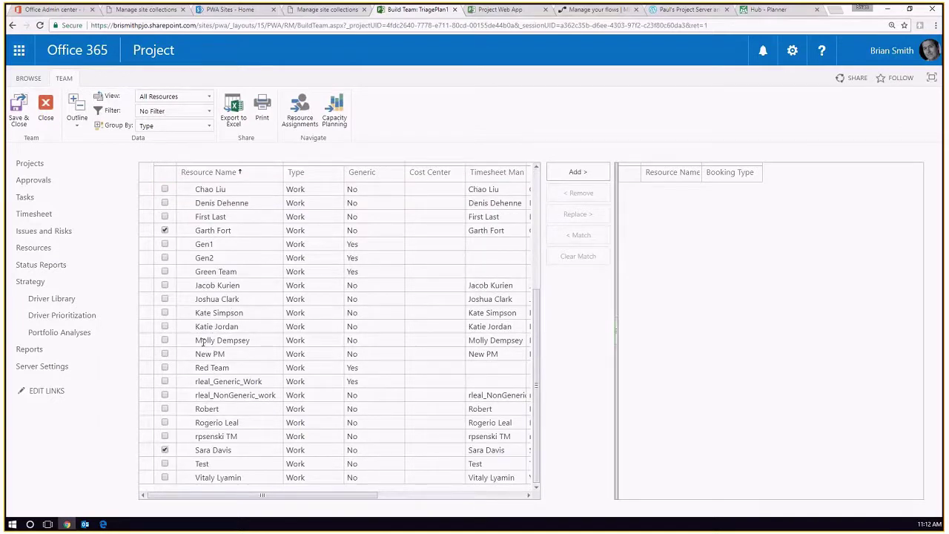
pyautogui.click(165, 326)
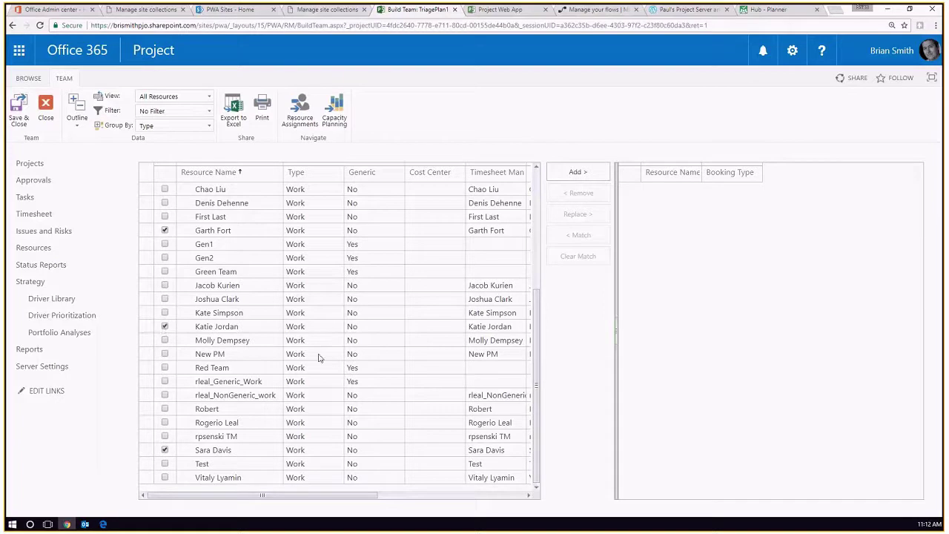
pyautogui.click(576, 172)
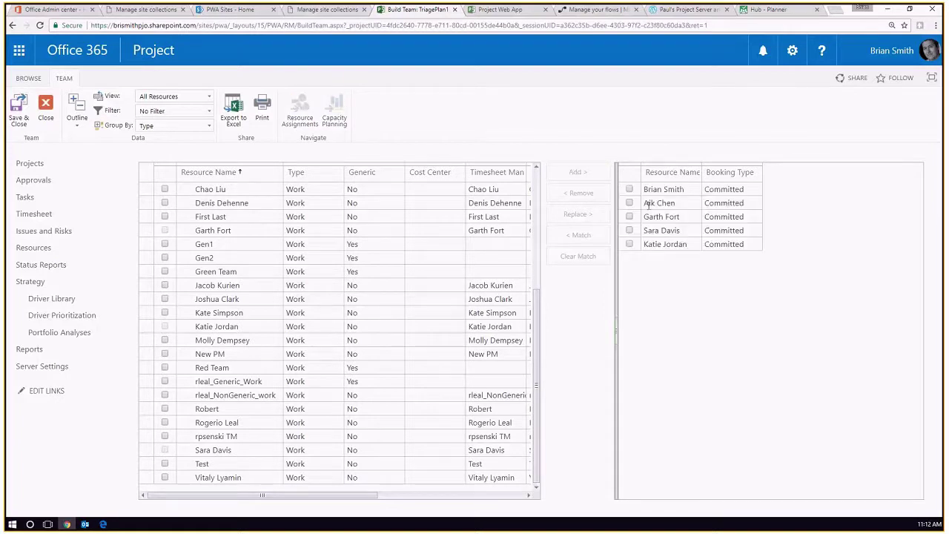
pyautogui.click(18, 107)
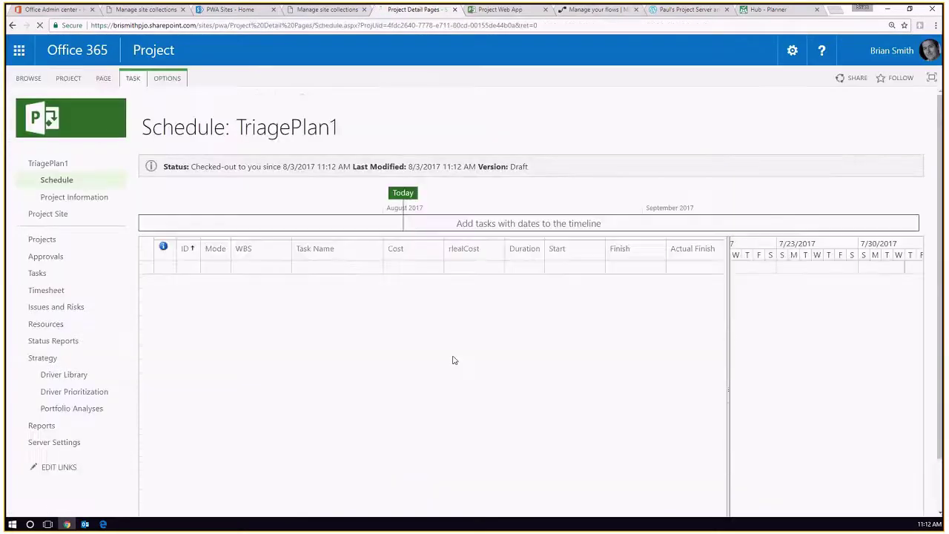
pyautogui.click(68, 79)
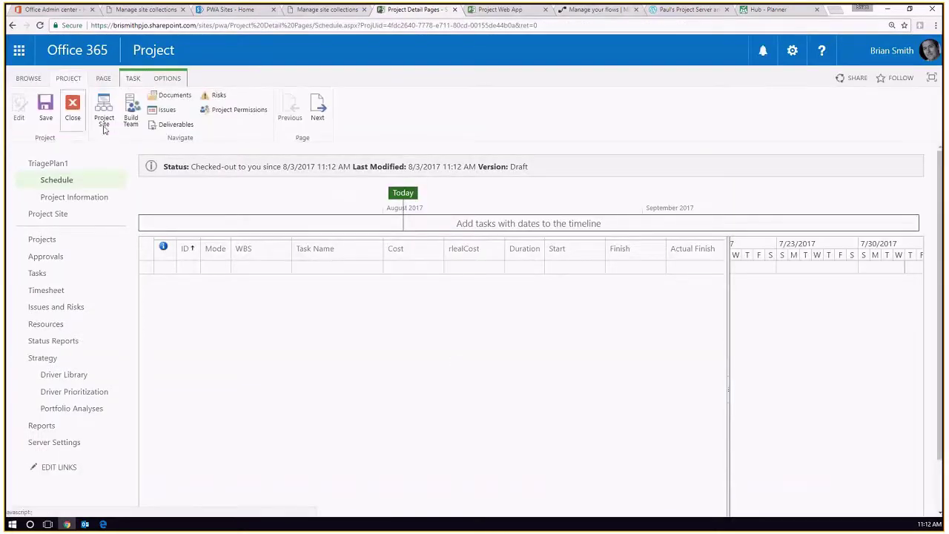
pyautogui.click(173, 106)
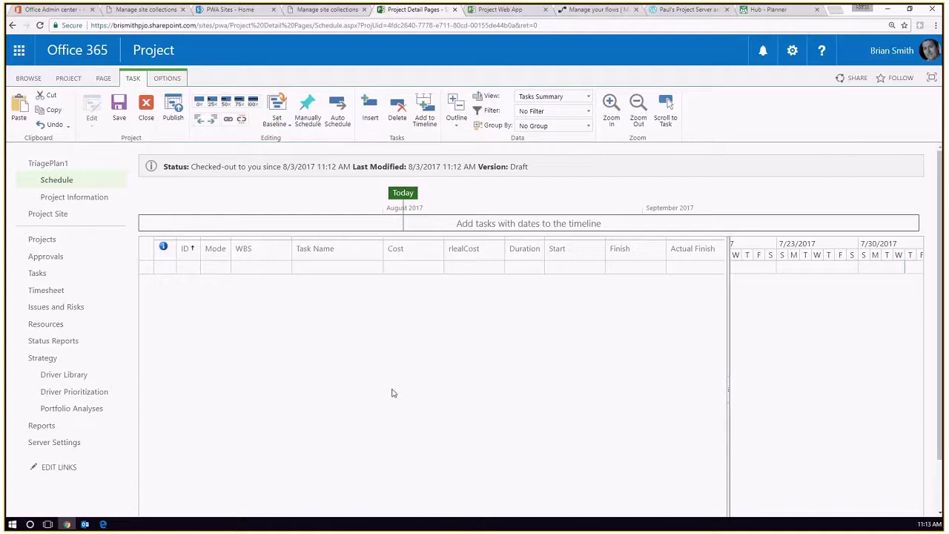
# In Connected SharePoint Sites, create a project site for TriagePlan1 under sites/pwasites, keeping TriagePlan1 as the site name
pyautogui.click(54, 443)
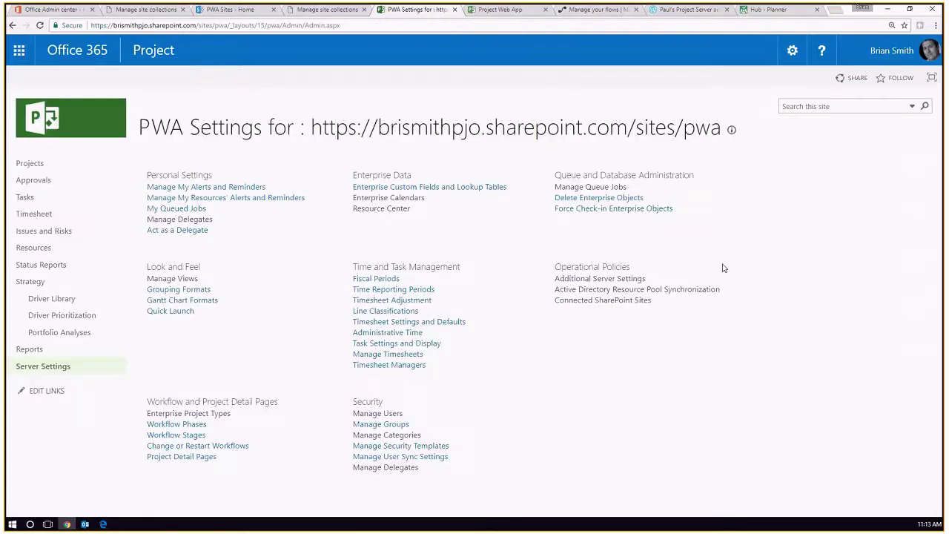
pyautogui.click(603, 300)
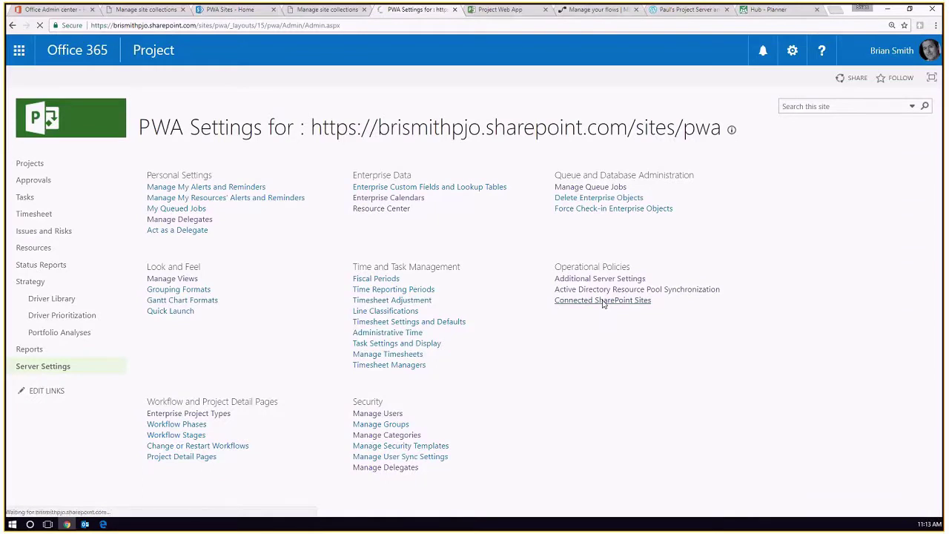
pyautogui.scroll(-2, 602, 304)
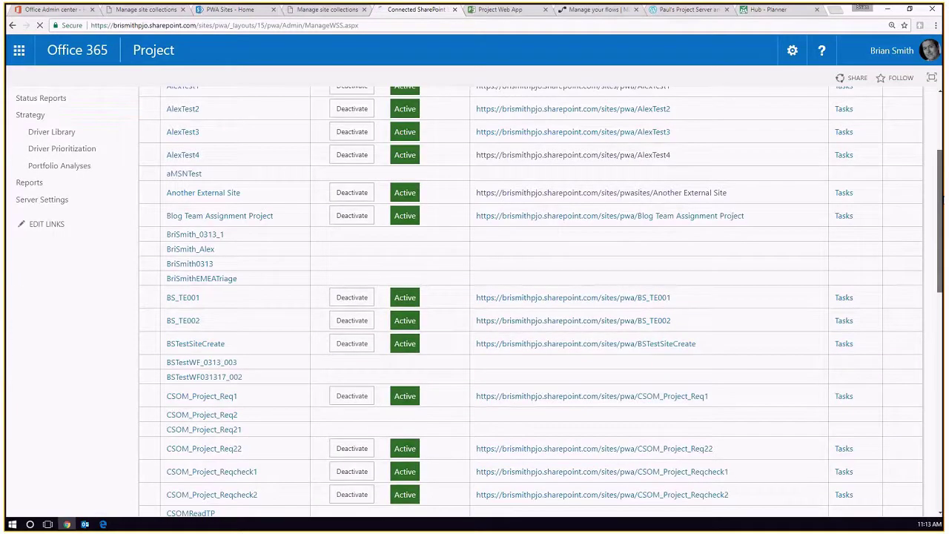
pyautogui.moveTo(942, 198); pyautogui.dragTo(942, 408)
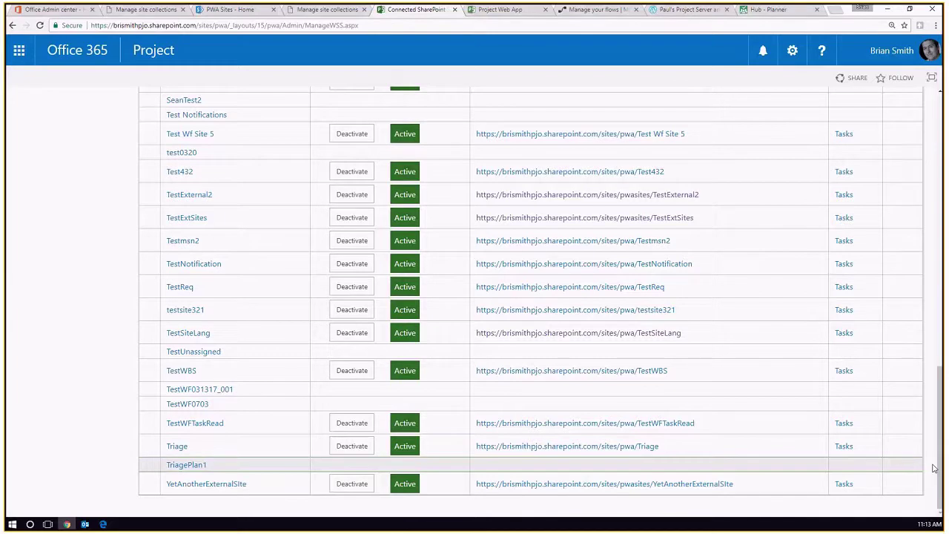
pyautogui.moveTo(940, 468); pyautogui.dragTo(940, 405)
pyautogui.scroll(10, 307, 224)
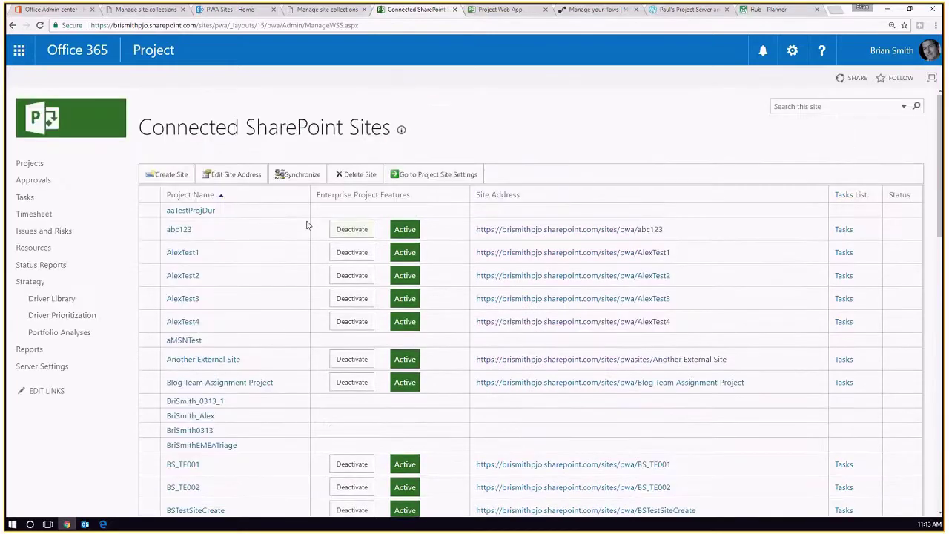
pyautogui.click(170, 175)
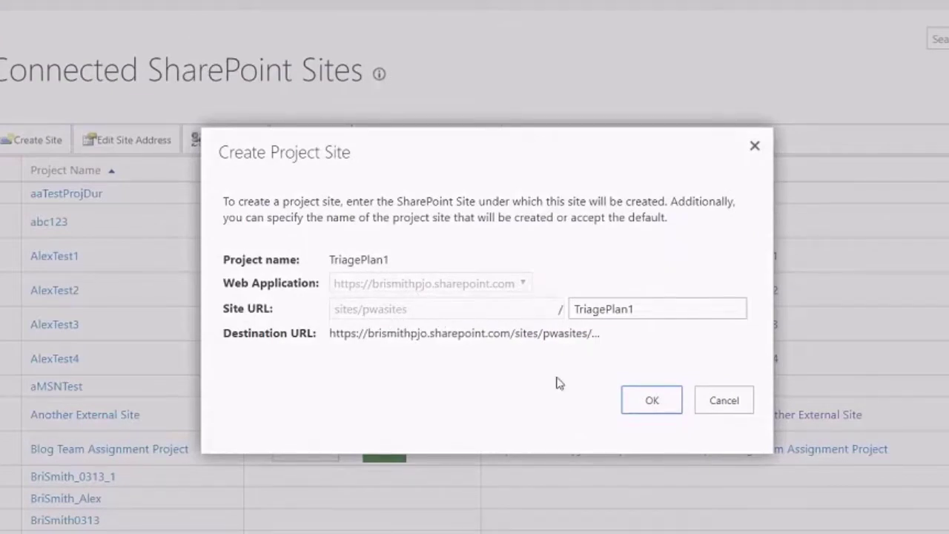
pyautogui.click(649, 401)
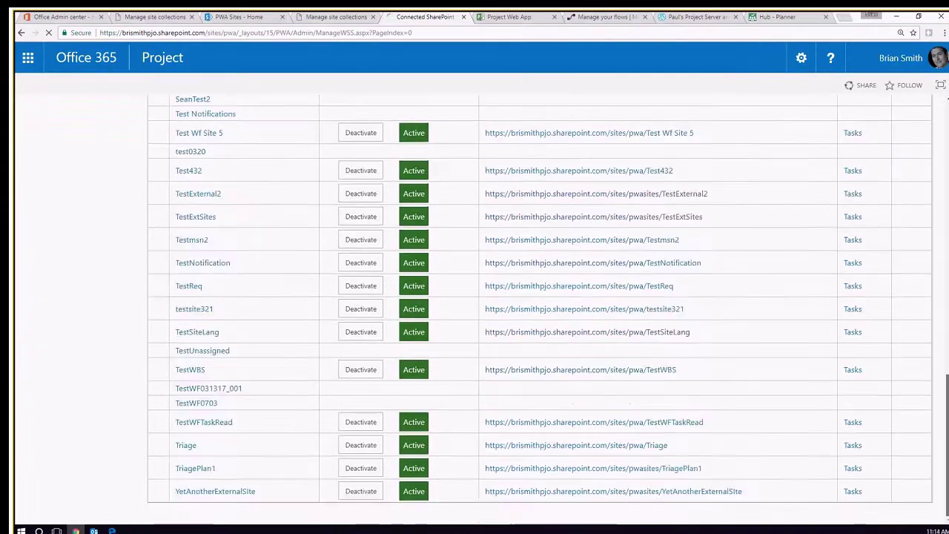
# Open the new TriagePlan1 project site and view the TriagePlan1 Members group from its site permissions
pyautogui.click(584, 469)
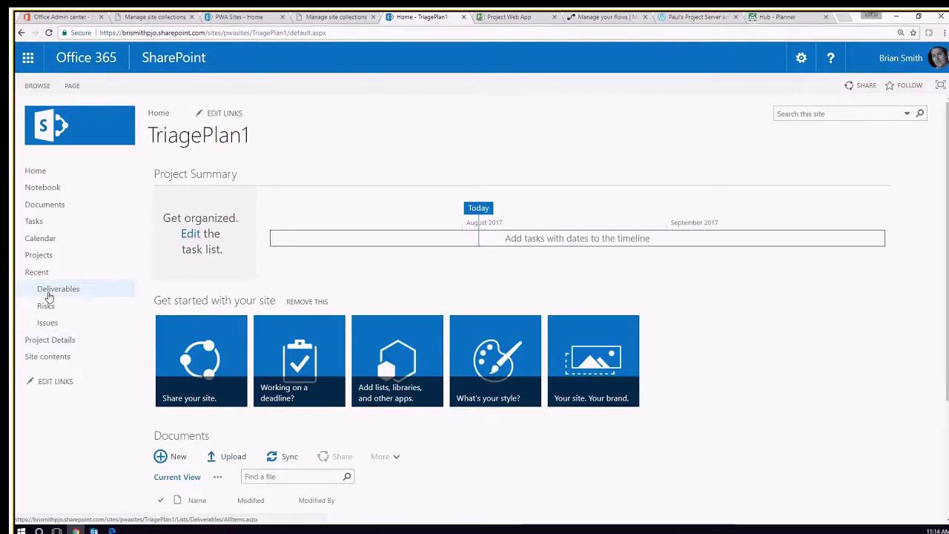
pyautogui.click(801, 59)
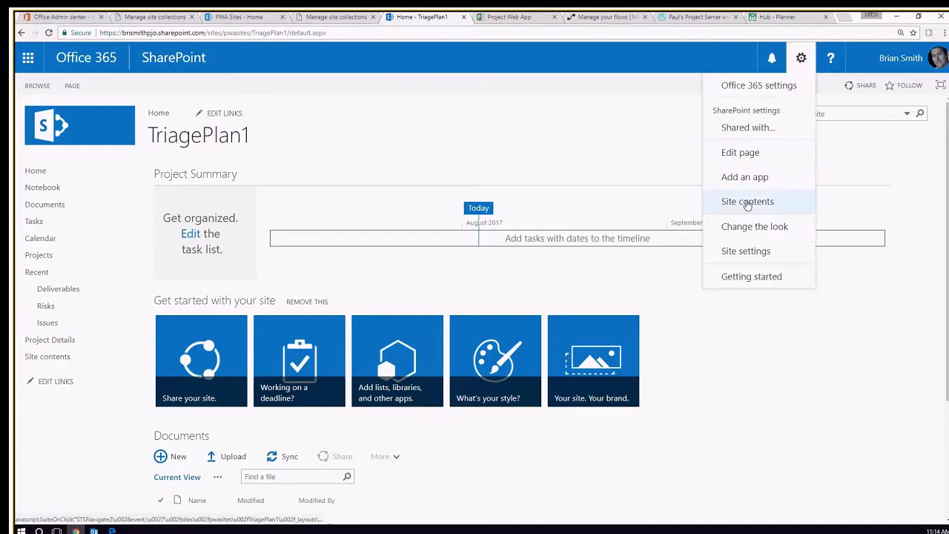
pyautogui.click(745, 252)
pyautogui.click(184, 195)
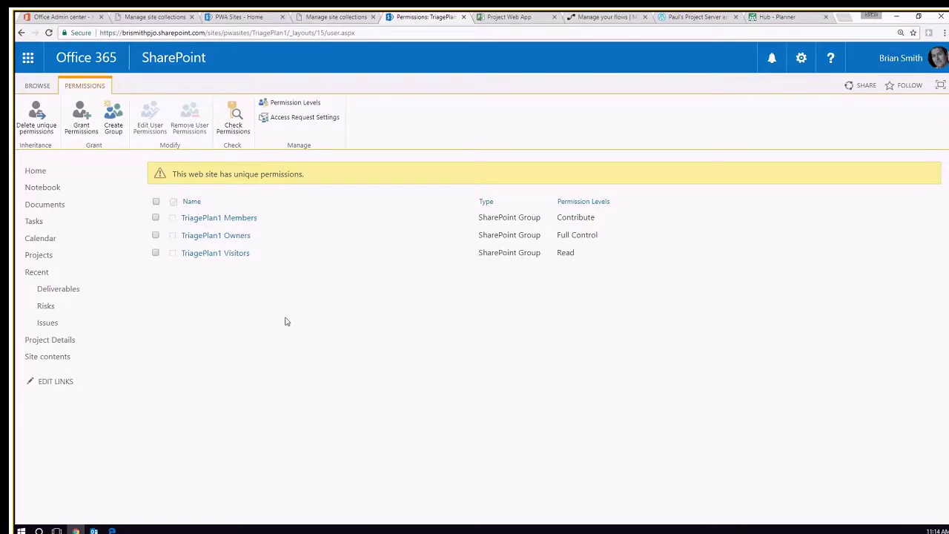
pyautogui.click(232, 219)
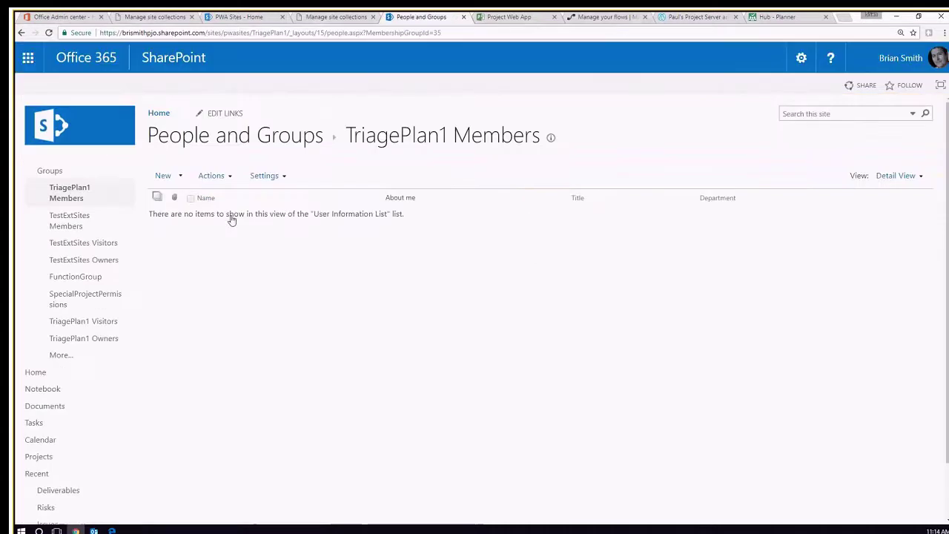
# Return to the TriagePlan1 schedule in Project Web App and publish the project again
pyautogui.click(21, 33)
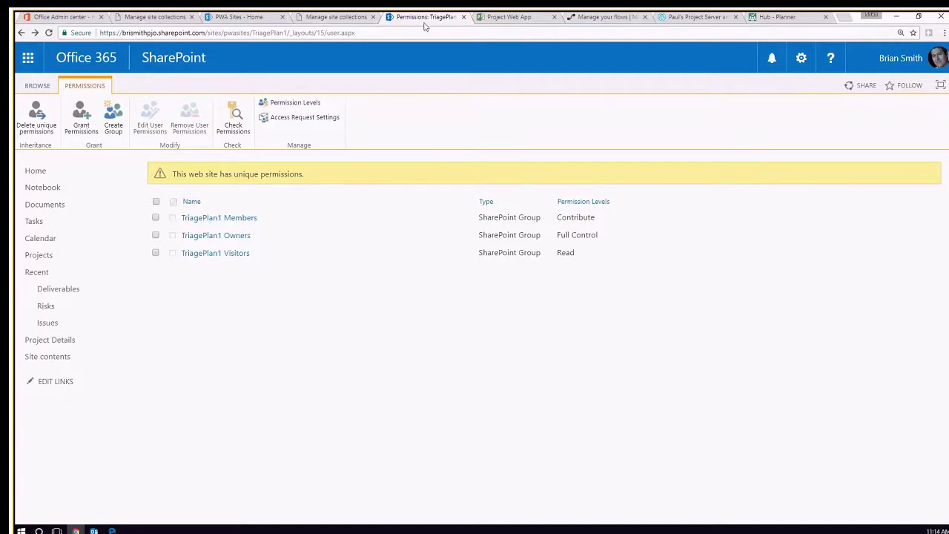
pyautogui.click(22, 33)
pyautogui.click(21, 32)
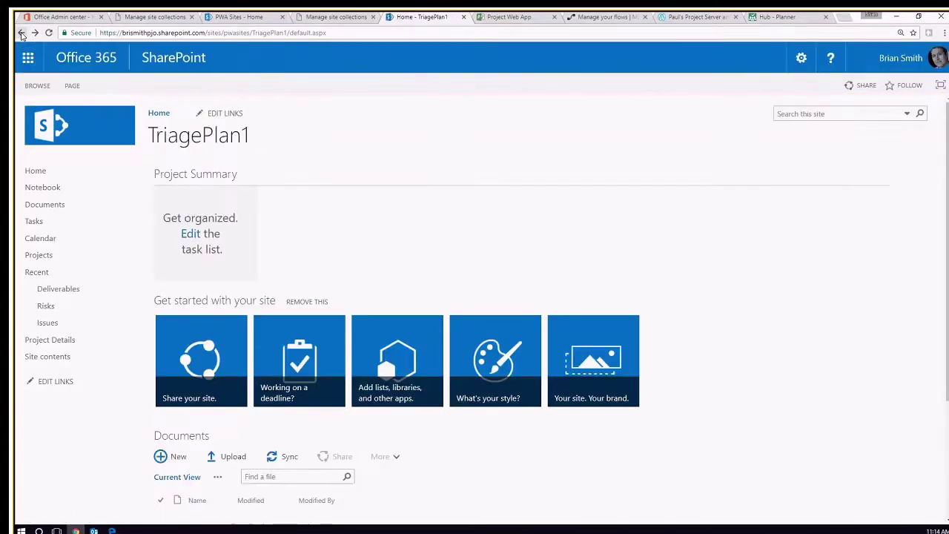
pyautogui.rightClick(22, 33)
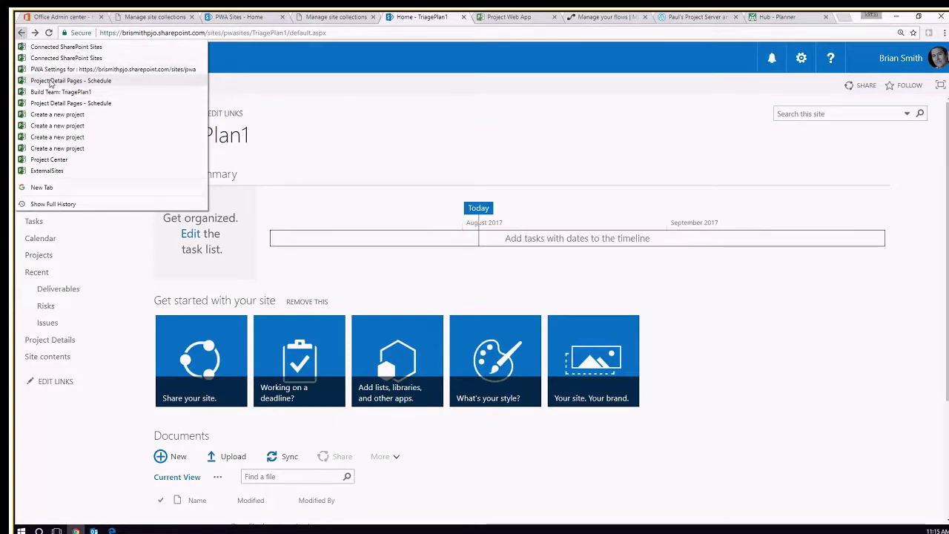
pyautogui.click(51, 81)
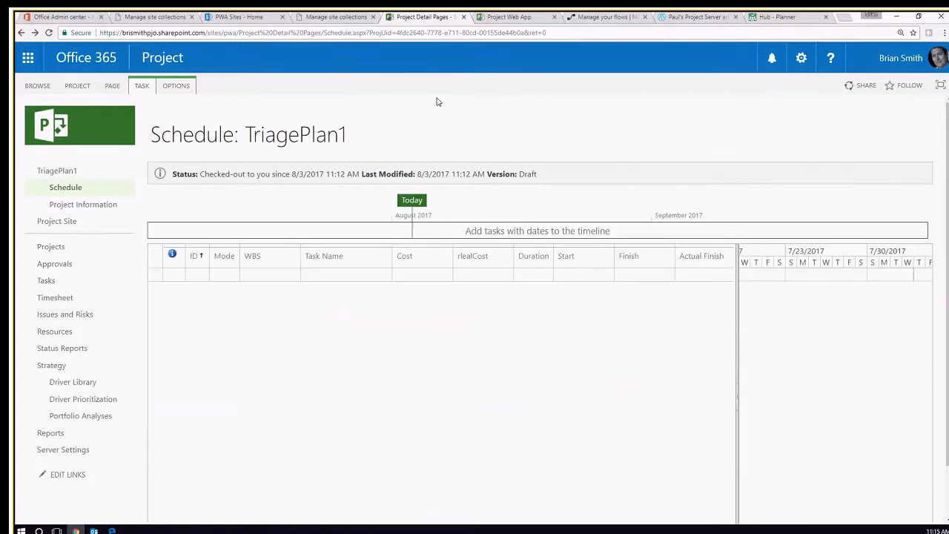
pyautogui.click(142, 86)
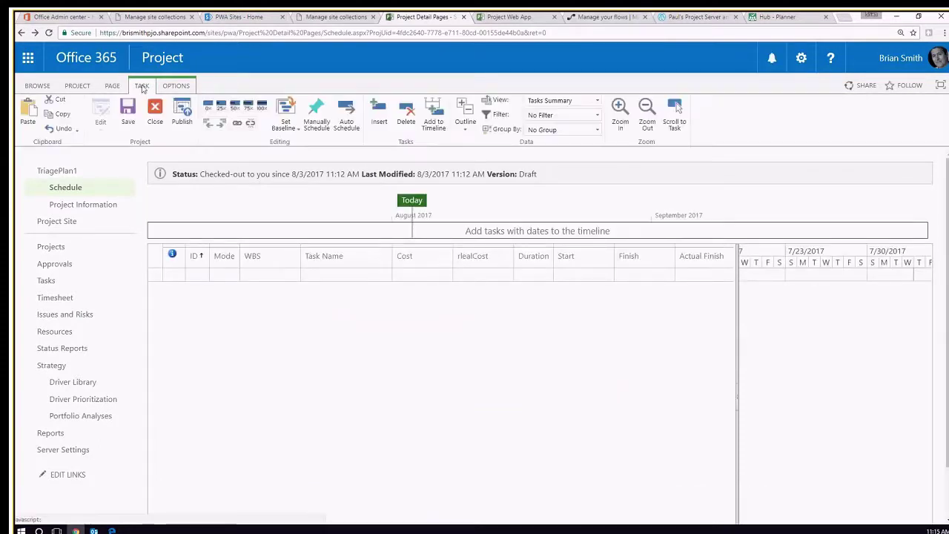
pyautogui.click(183, 113)
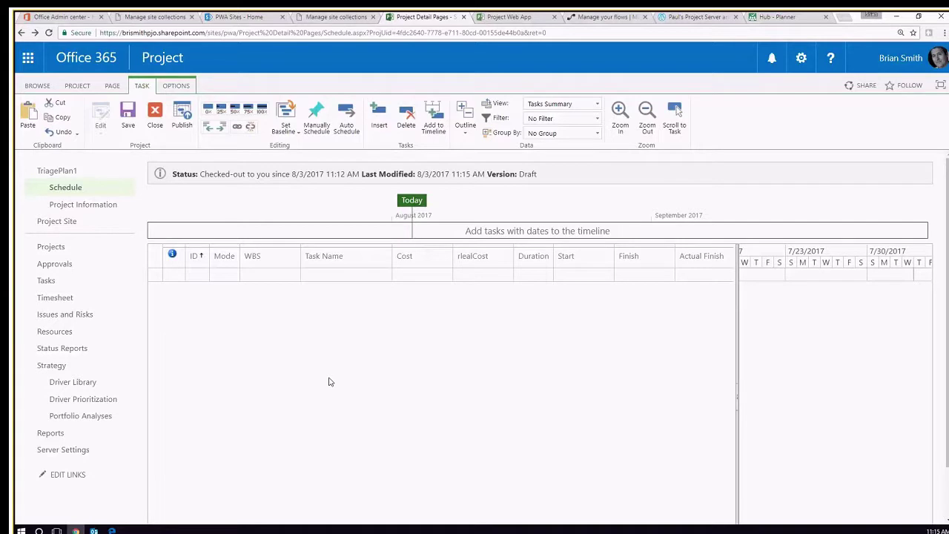
# Reopen the TriagePlan1 site from Connected SharePoint Sites, check its Members group again, and return to the site's permissions
pyautogui.click(66, 451)
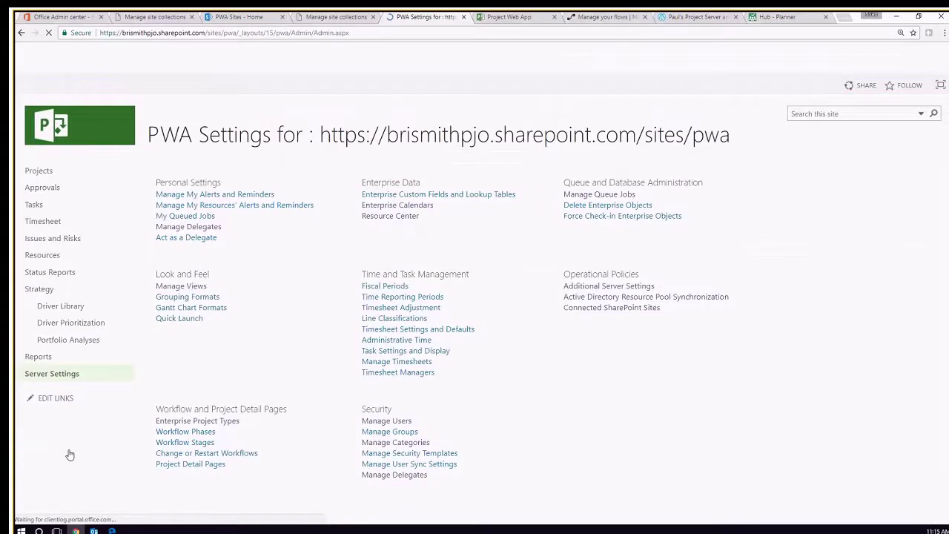
pyautogui.click(599, 308)
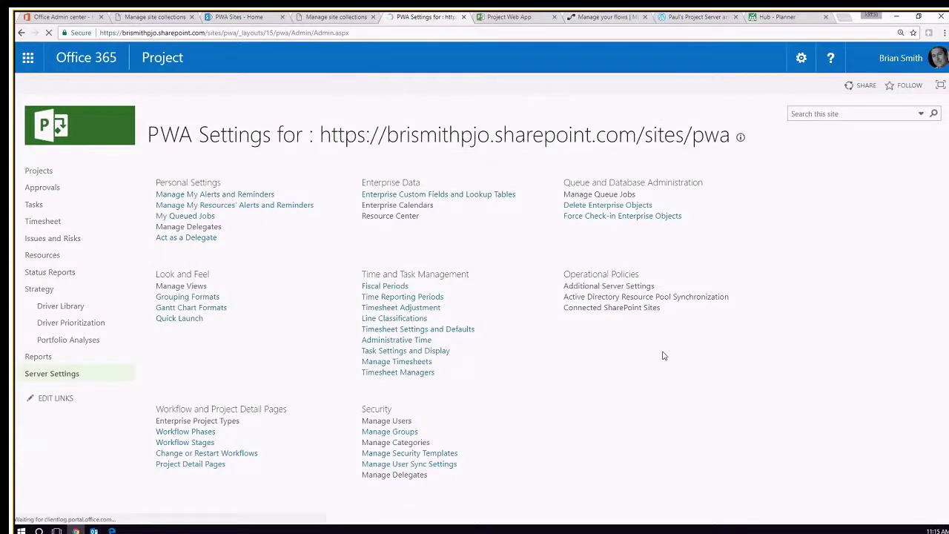
pyautogui.scroll(-5, 669, 346)
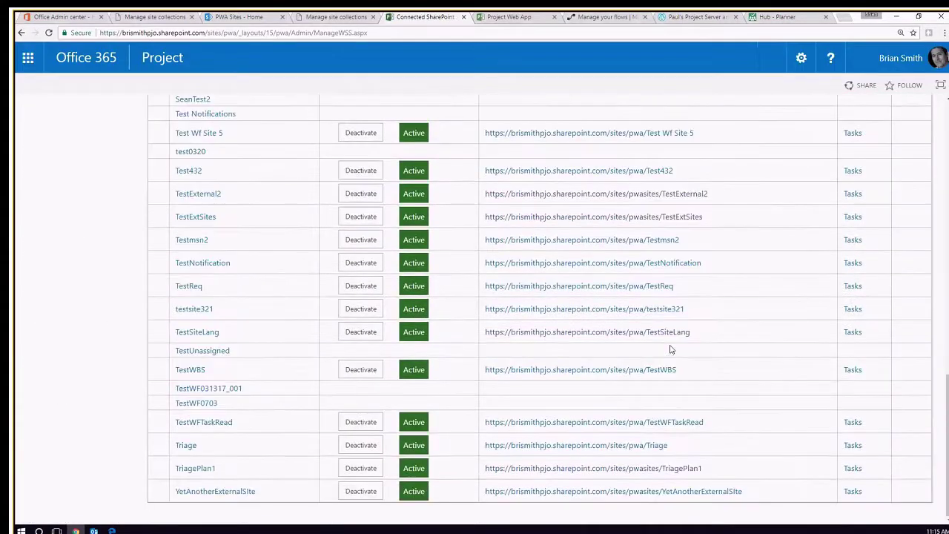
pyautogui.click(636, 469)
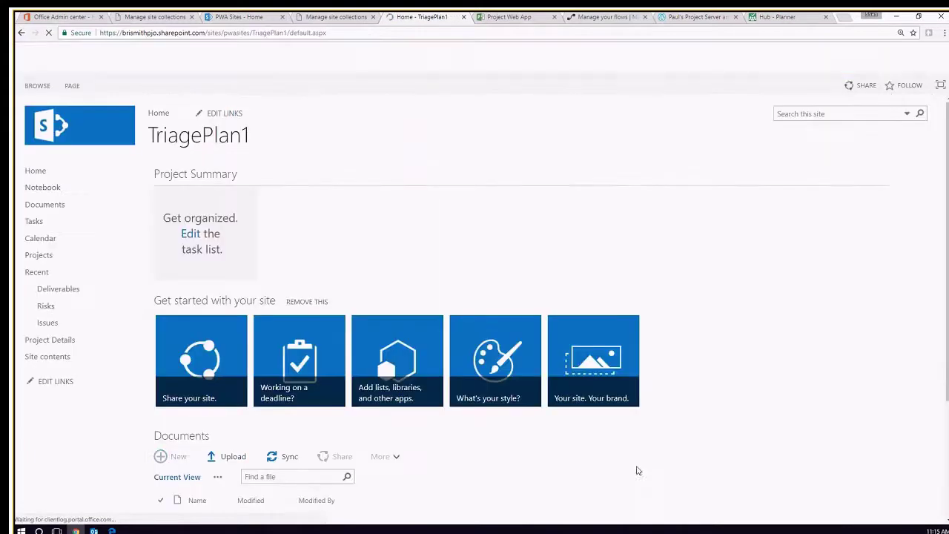
pyautogui.click(801, 59)
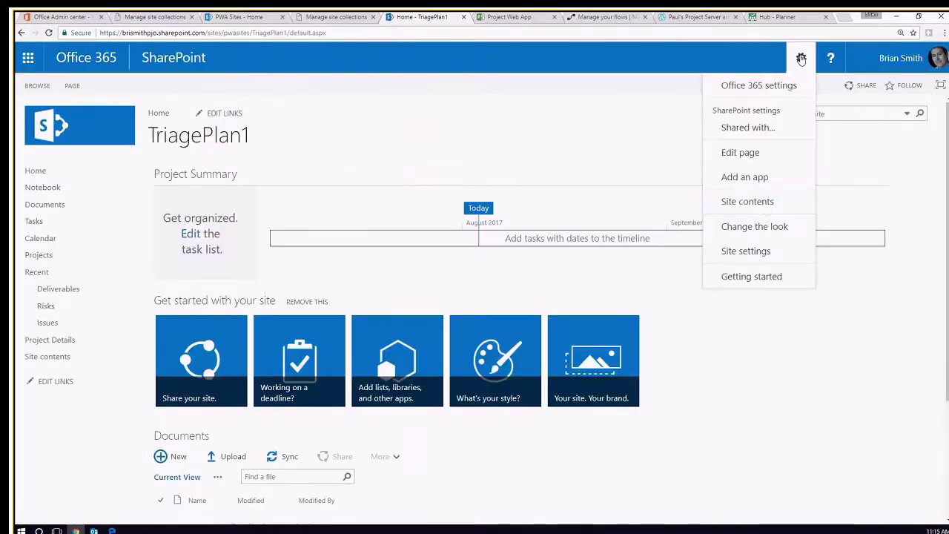
pyautogui.click(747, 252)
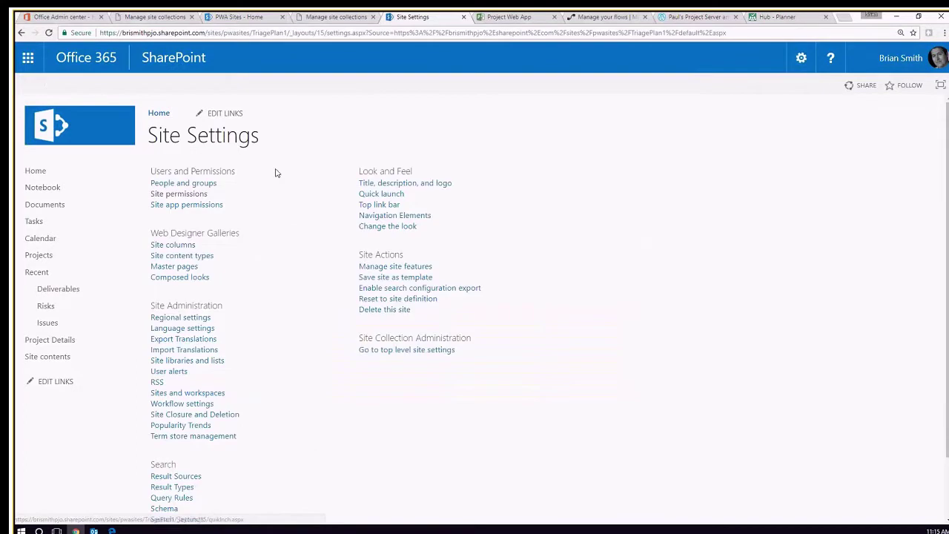
pyautogui.click(180, 194)
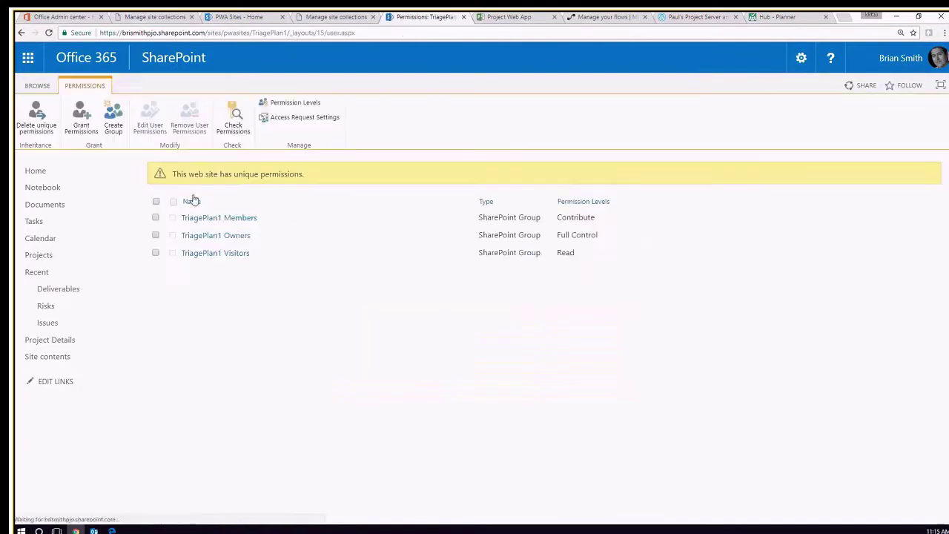
pyautogui.click(234, 220)
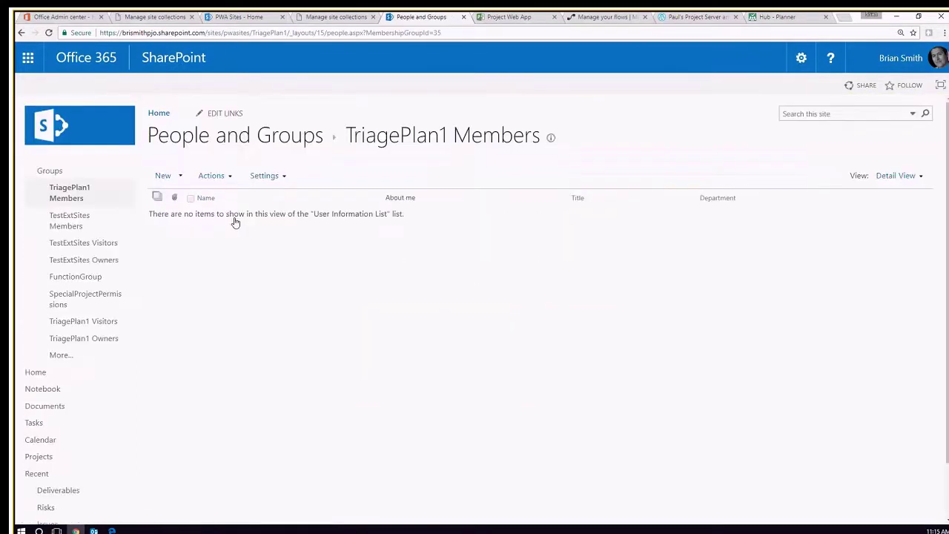
pyautogui.hotkey('alt', 'Left')
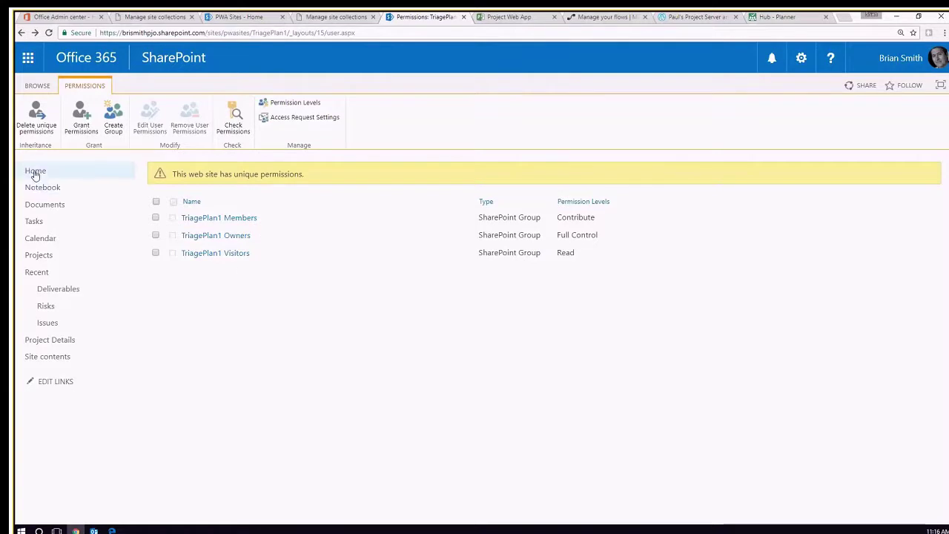
# Open the PublishedProjects plan in Planner to check its tasks, and view the TriagePlan1 Members group from the SharePoint site permissions
pyautogui.click(779, 16)
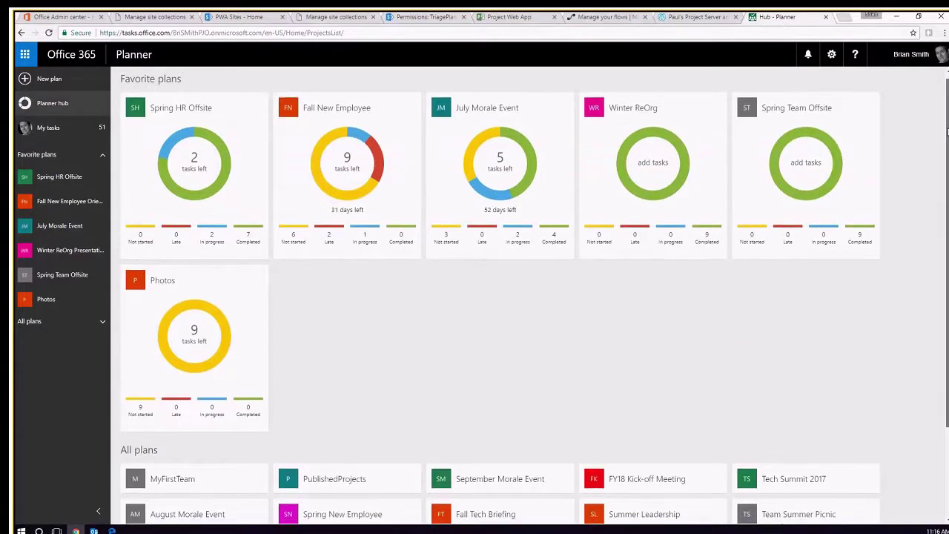
pyautogui.scroll(-2, 940, 265)
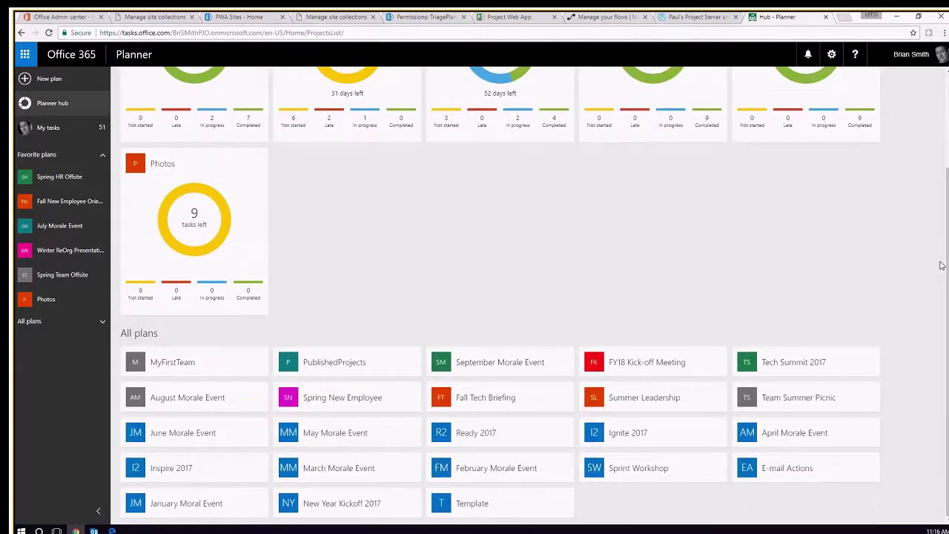
pyautogui.click(382, 367)
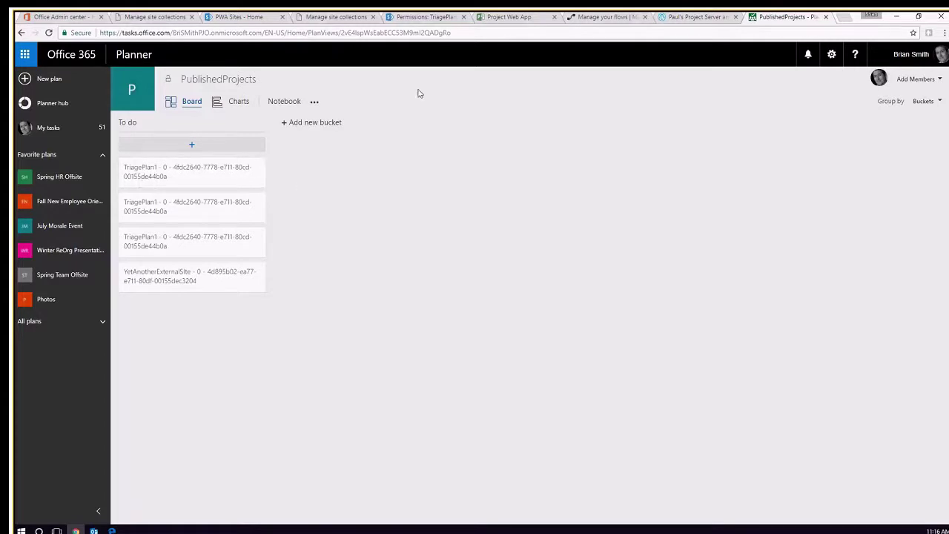
pyautogui.click(420, 18)
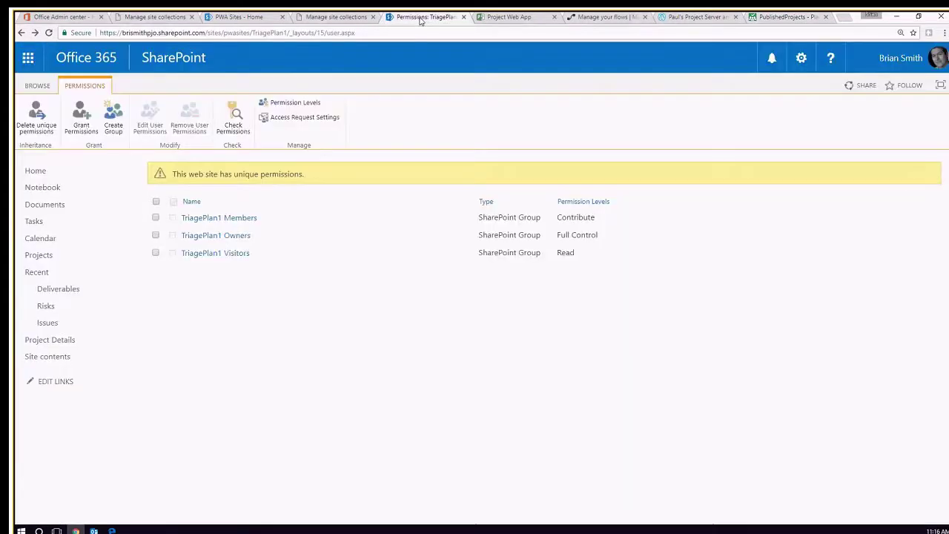
pyautogui.click(218, 220)
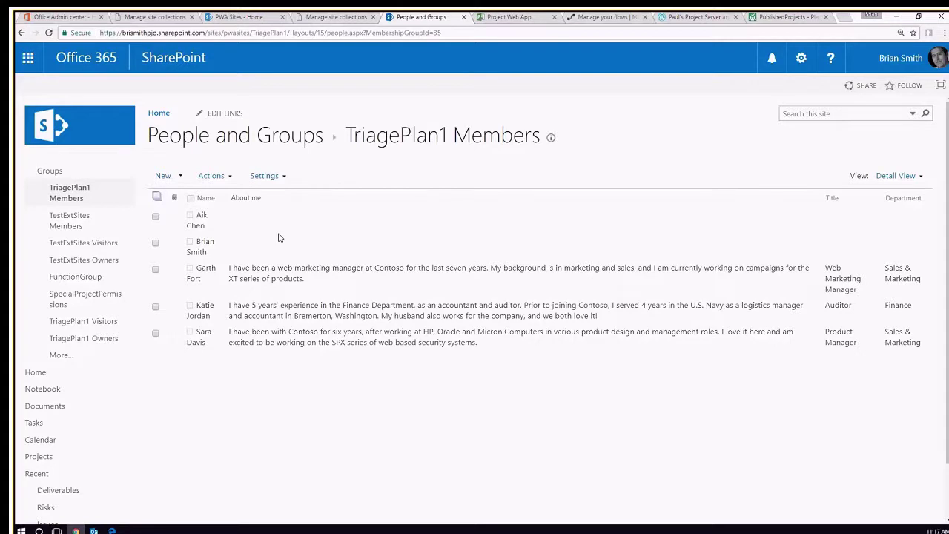
# Switch to Microsoft Flow and open the flow "When a project is published -> Condition,Create a task" in the editor
pyautogui.click(604, 17)
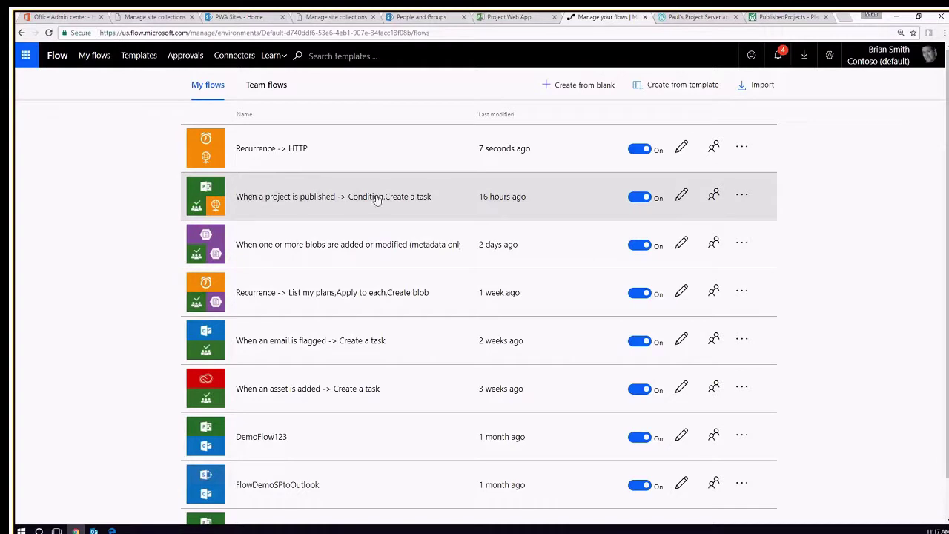
pyautogui.click(299, 197)
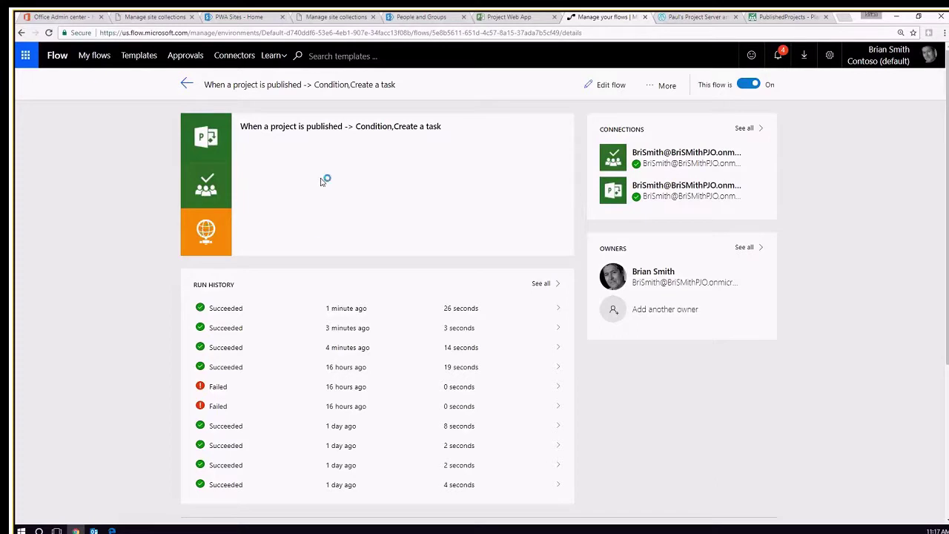
pyautogui.click(606, 85)
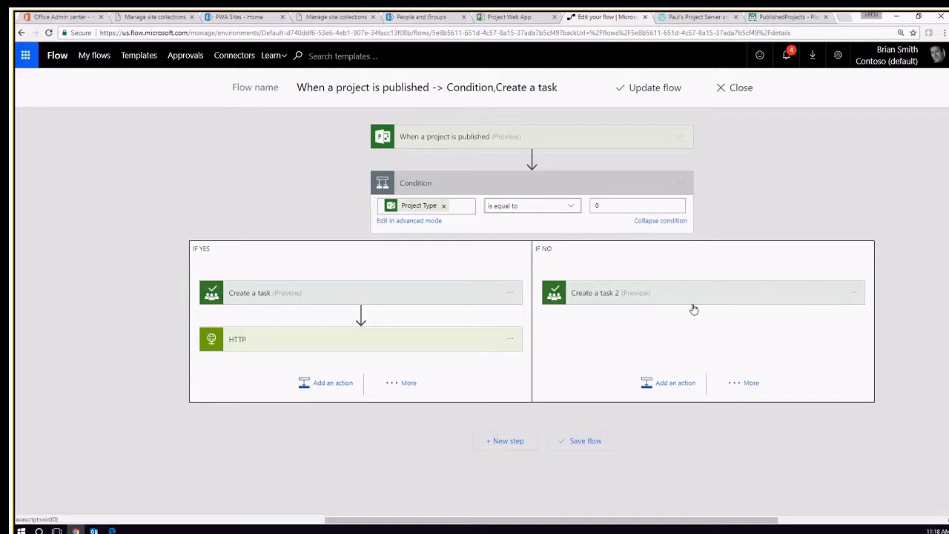
# Expand the Create a task and HTTP actions in the If yes branch and examine their settings
pyautogui.click(303, 293)
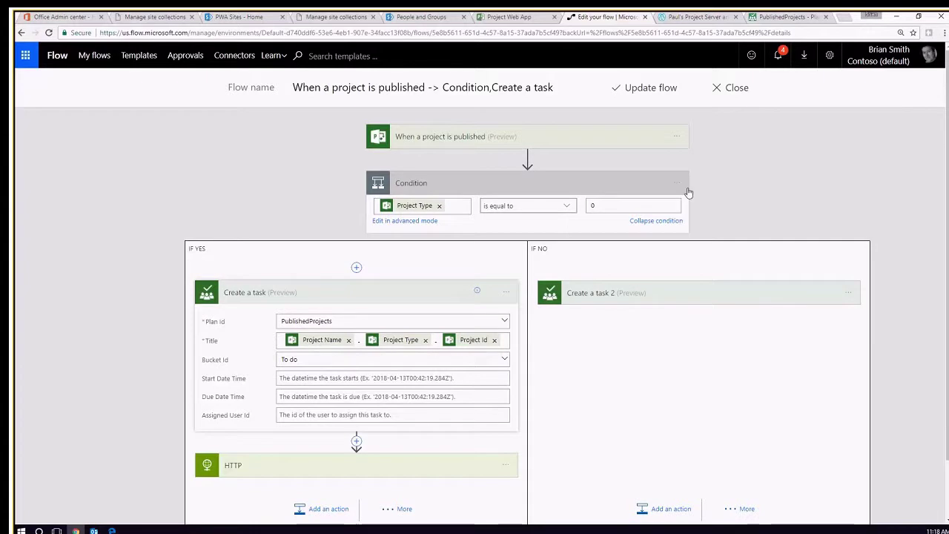
pyautogui.click(784, 18)
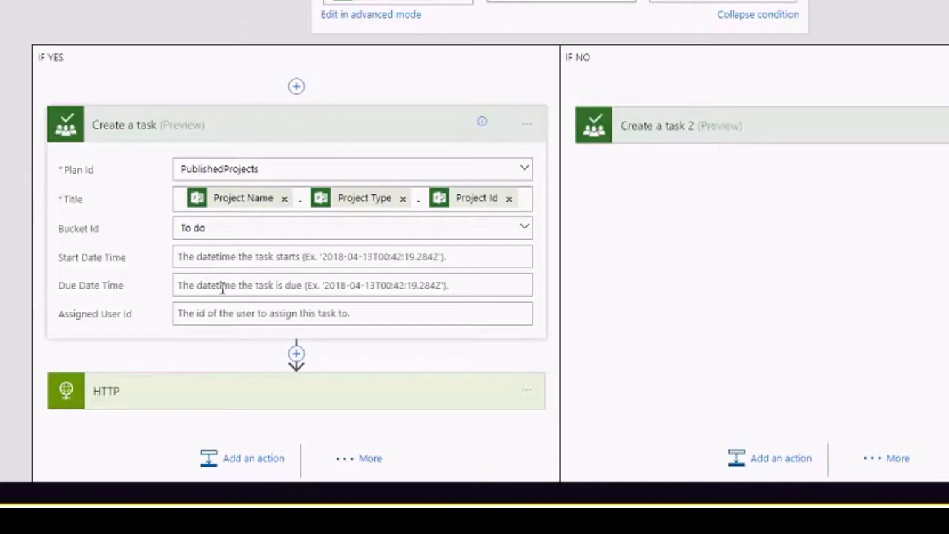
pyautogui.click(226, 258)
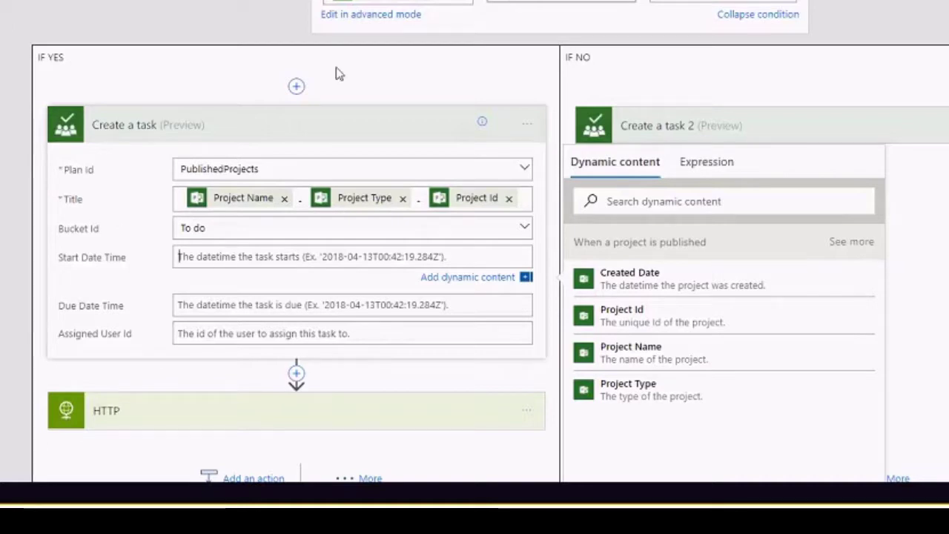
pyautogui.click(204, 410)
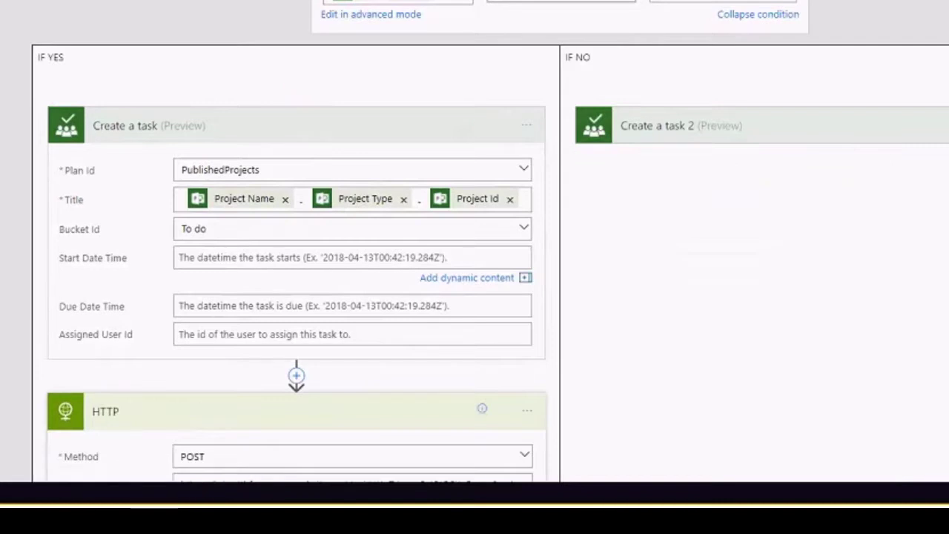
pyautogui.scroll(-5, 475, 241)
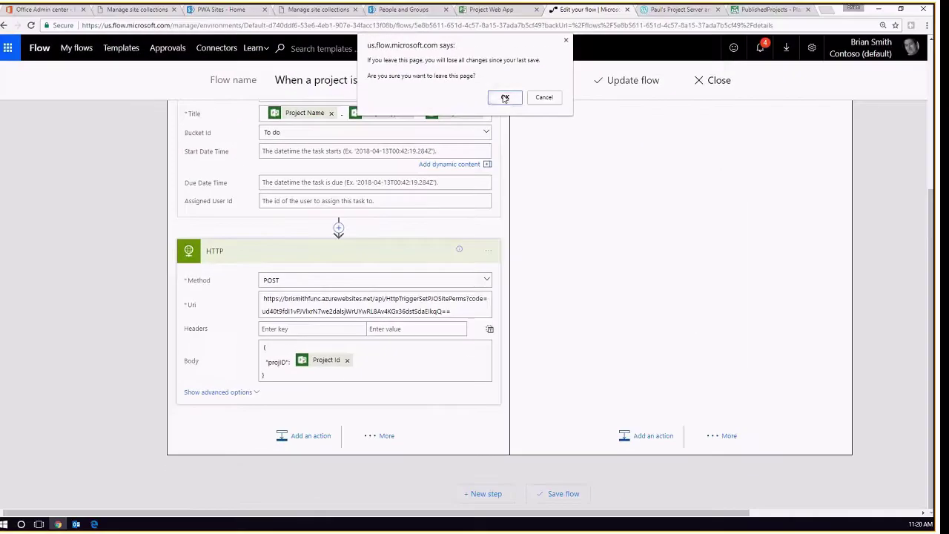
# Leave the flow editor without saving and open the most recent run of the "When a project is published" flow
pyautogui.click(506, 98)
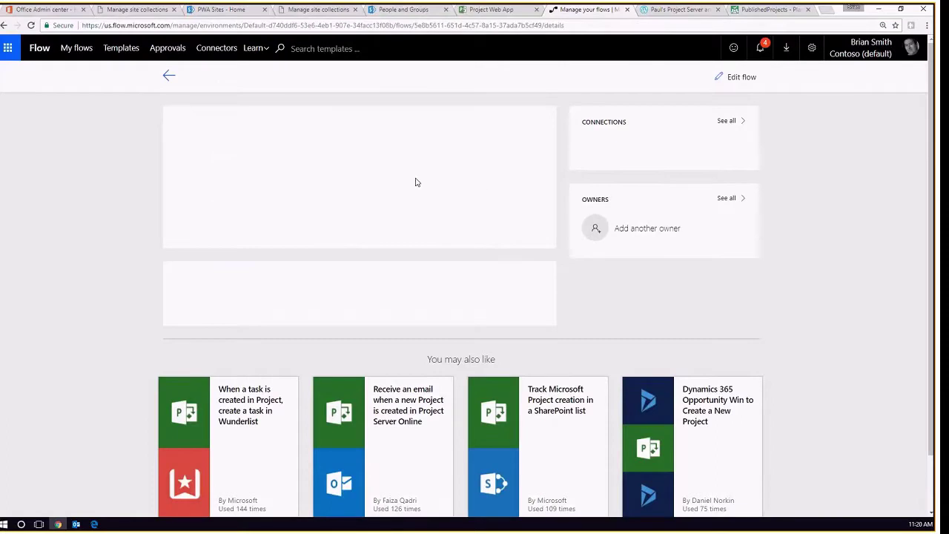
pyautogui.click(169, 75)
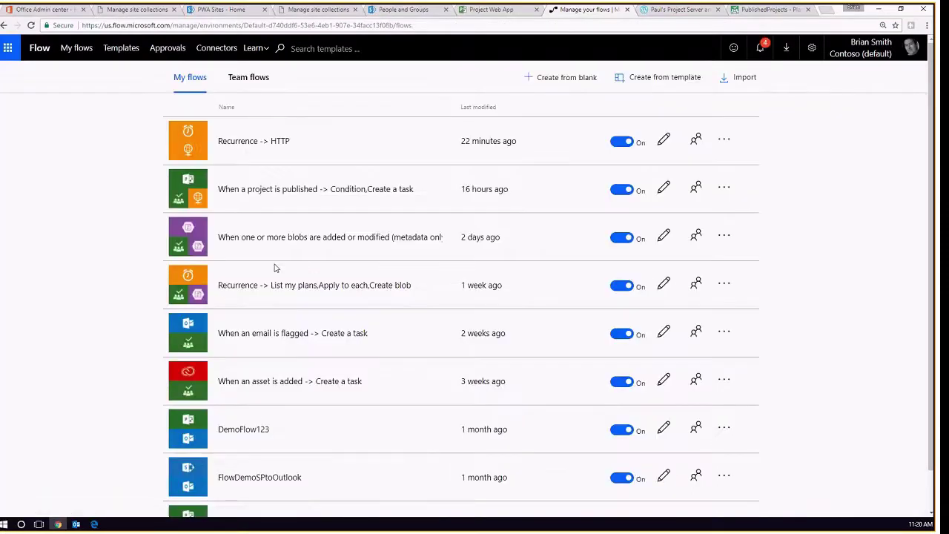
pyautogui.click(269, 190)
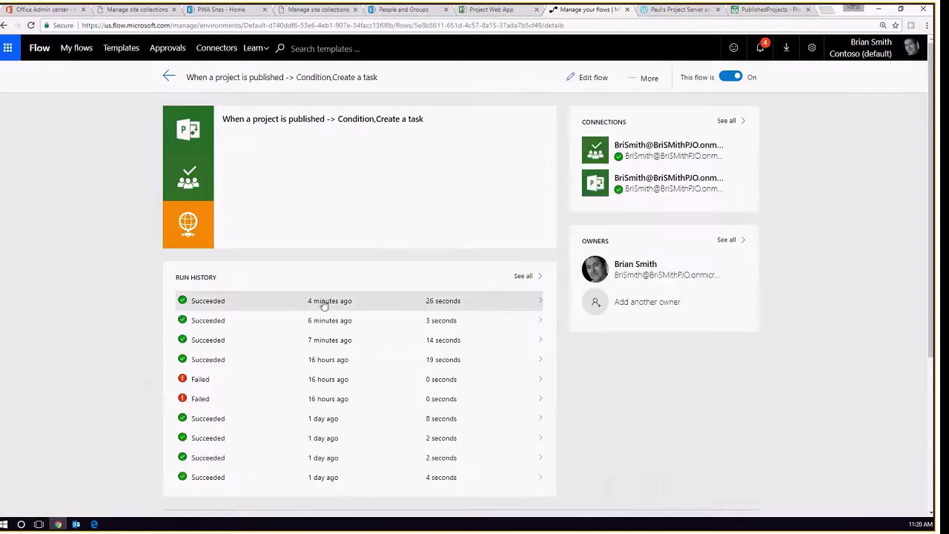
pyautogui.click(324, 305)
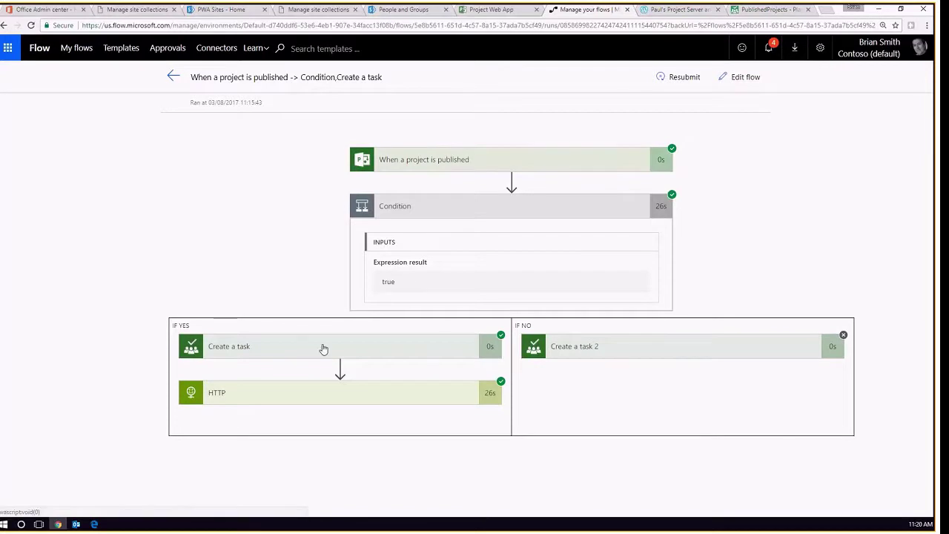
# Expand the Create a task and HTTP actions of the run and examine their inputs and outputs
pyautogui.click(323, 350)
pyautogui.scroll(-1, 371, 369)
pyautogui.scroll(-2, 248, 220)
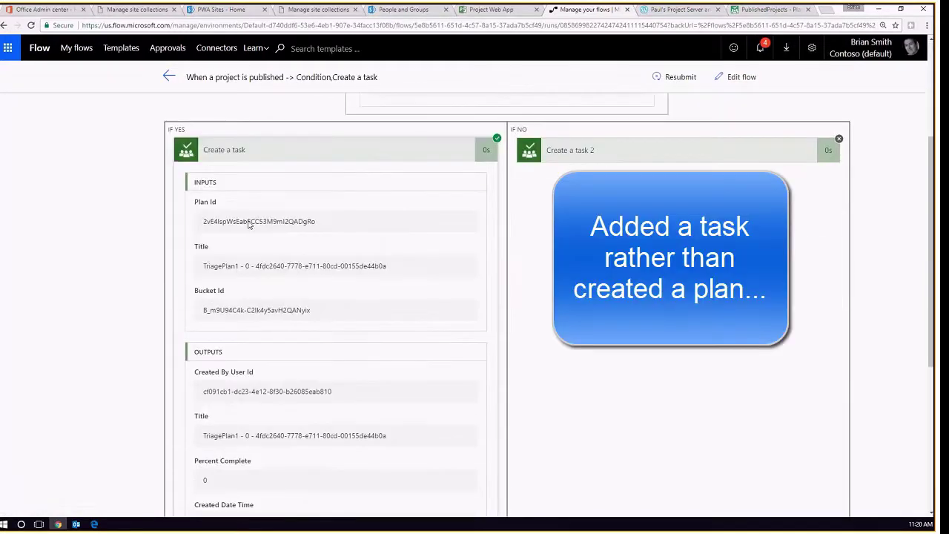
pyautogui.scroll(-3, 248, 224)
pyautogui.scroll(-2, 247, 224)
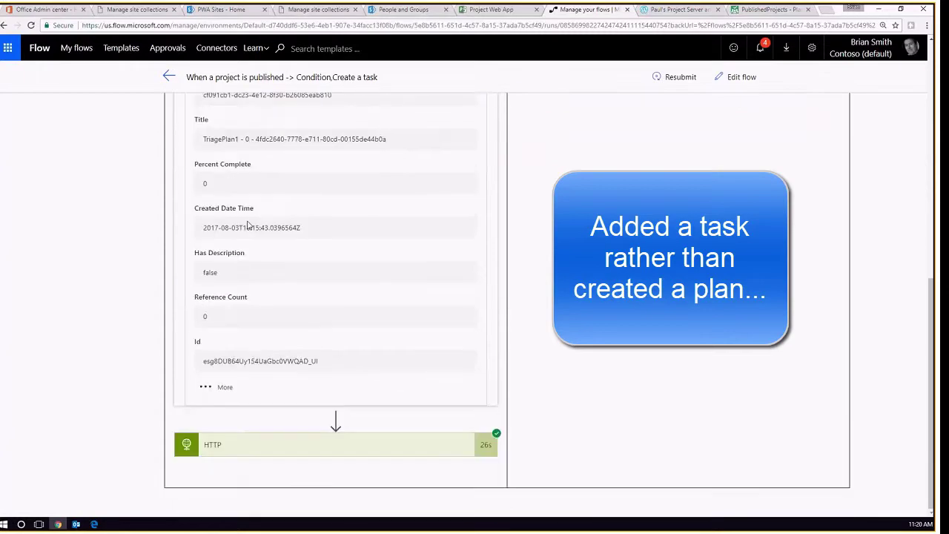
pyautogui.click(307, 448)
pyautogui.scroll(-5, 394, 318)
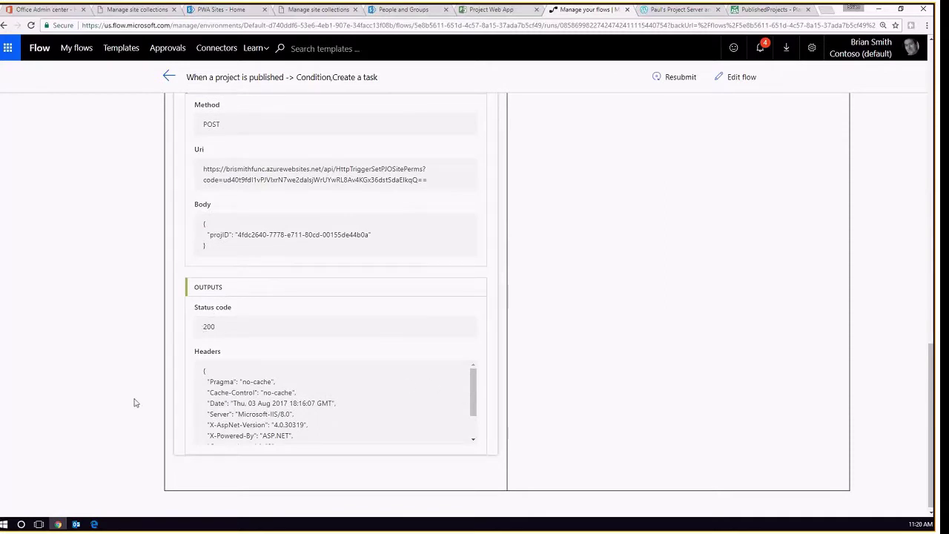
# Switch to the Azure portal and open the HttpTriggerSetPJOSitePerms function from the function app in the full resource list
pyautogui.click(95, 524)
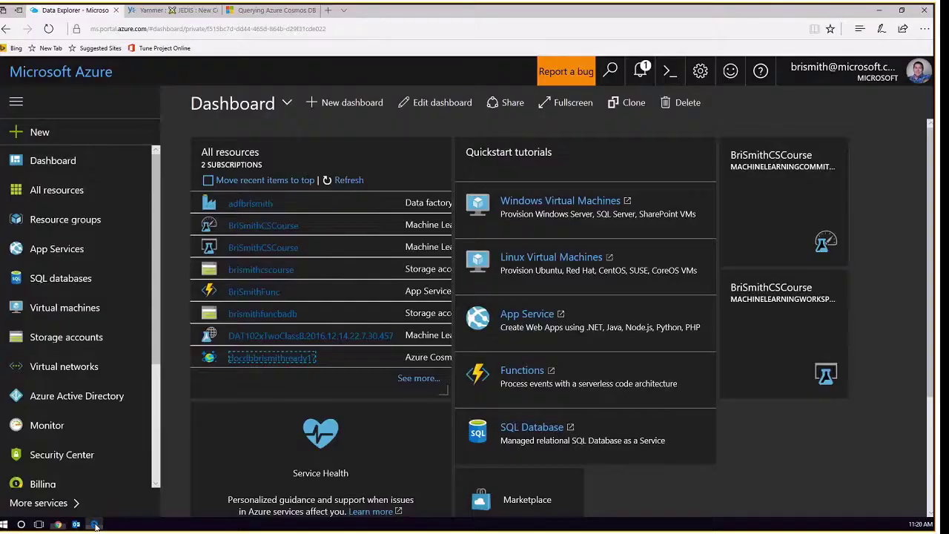
pyautogui.moveTo(440, 129)
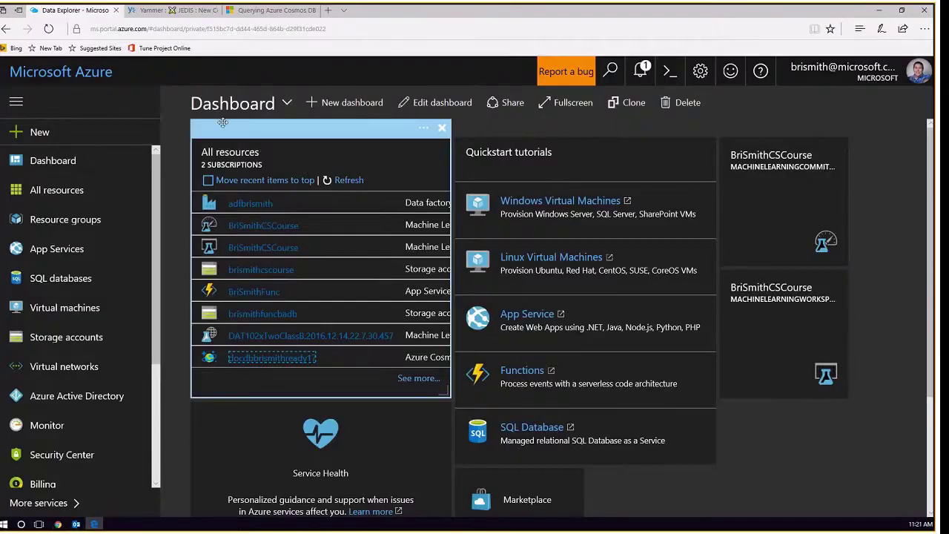
pyautogui.click(411, 379)
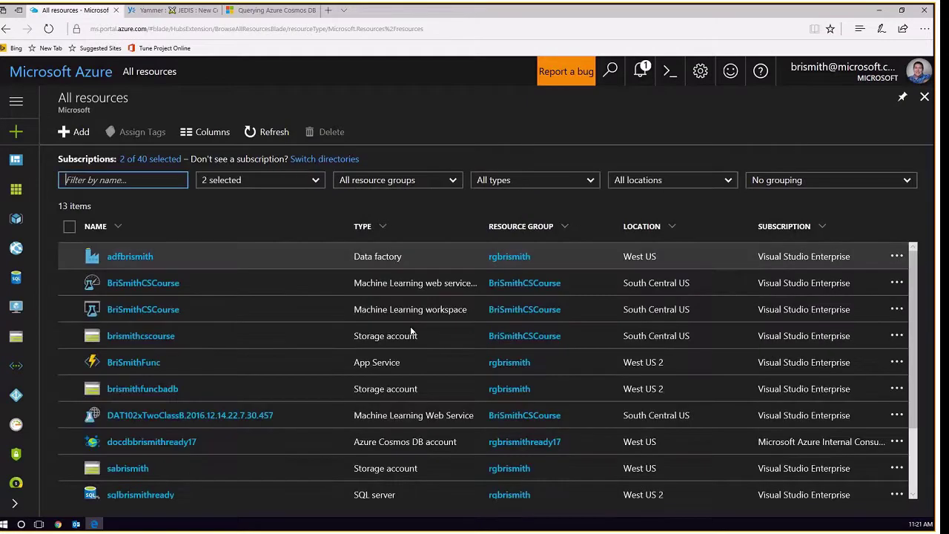
pyautogui.click(133, 363)
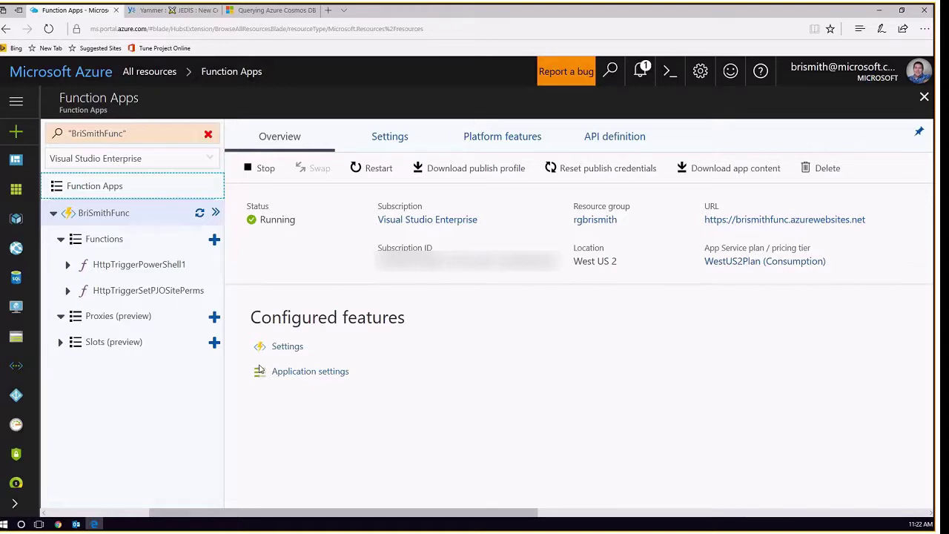
pyautogui.click(135, 290)
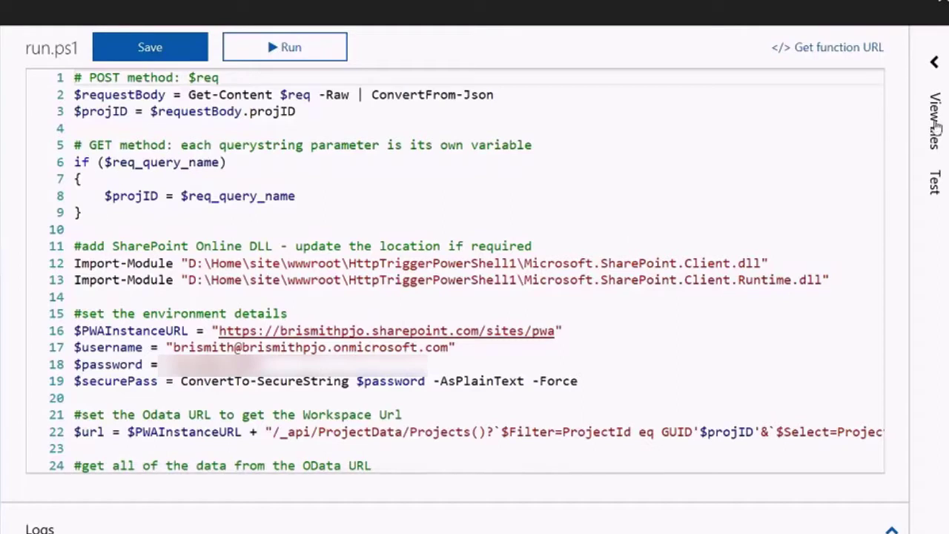
# Show the function's files and highlight the folder path of the SharePoint client DLL on line 12 of run.ps1
pyautogui.click(936, 123)
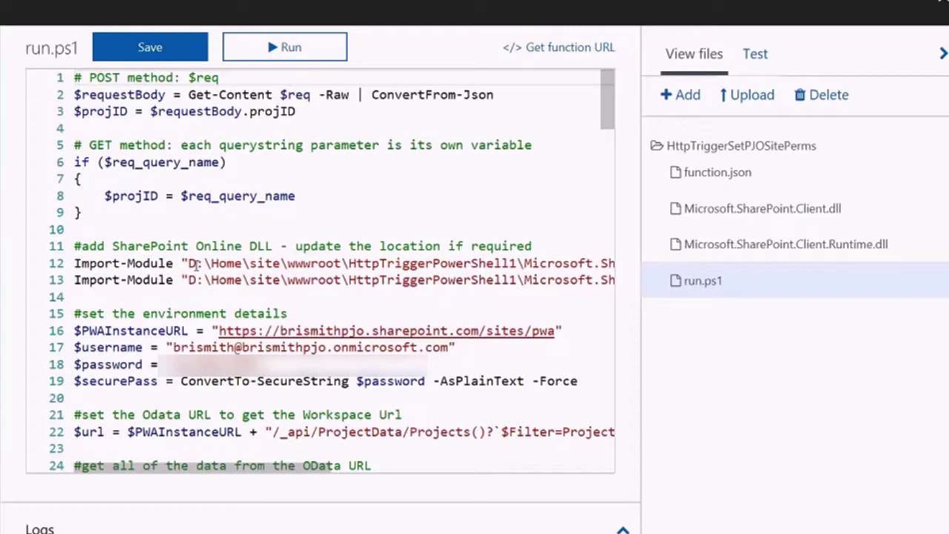
pyautogui.moveTo(189, 263); pyautogui.dragTo(516, 264)
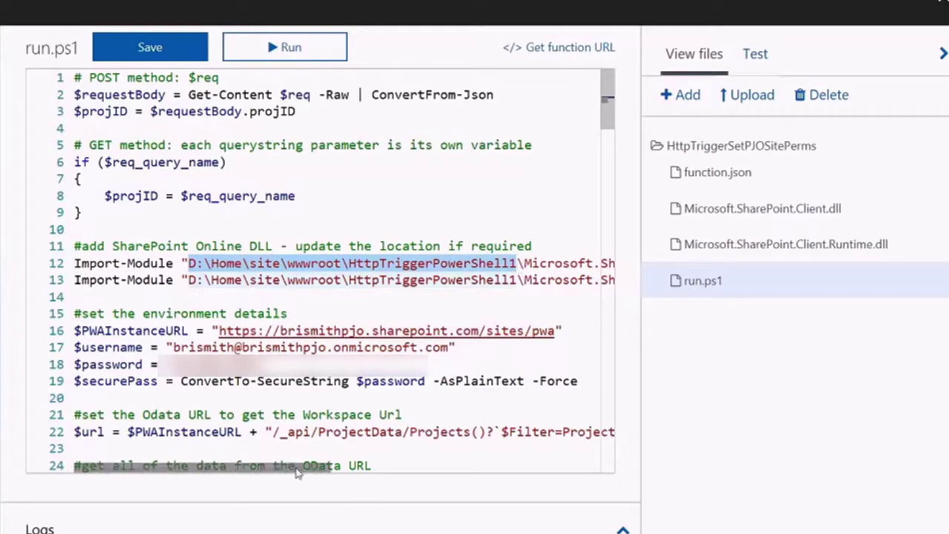
pyautogui.moveTo(296, 472)
pyautogui.mouseDown()
pyautogui.moveTo(349, 476)
pyautogui.moveTo(297, 472)
pyautogui.mouseUp()
pyautogui.click(190, 264)
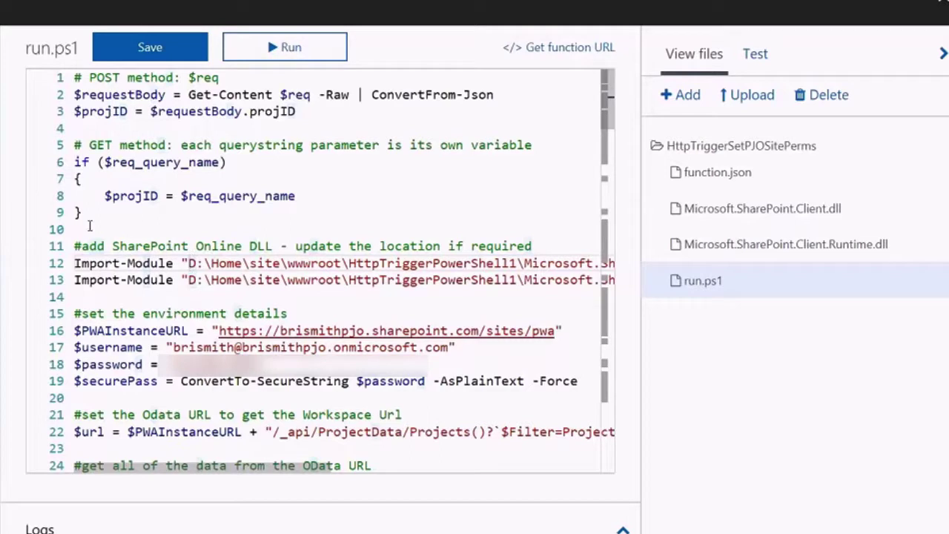
# Examine run.ps1, highlighting the request-handling lines, the projID property and the Import-Module lines, through to the OData retrieval code
pyautogui.moveTo(89, 225); pyautogui.dragTo(74, 77)
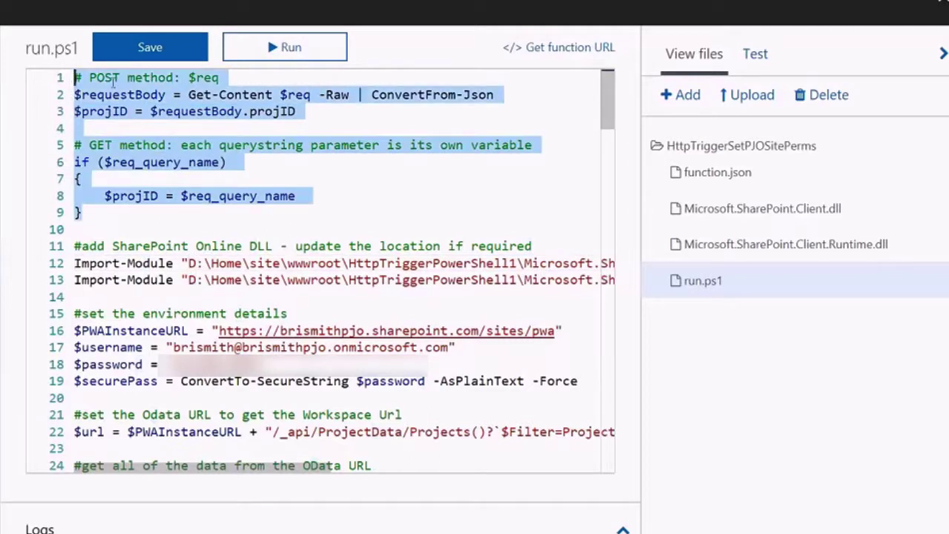
pyautogui.doubleClick(251, 111)
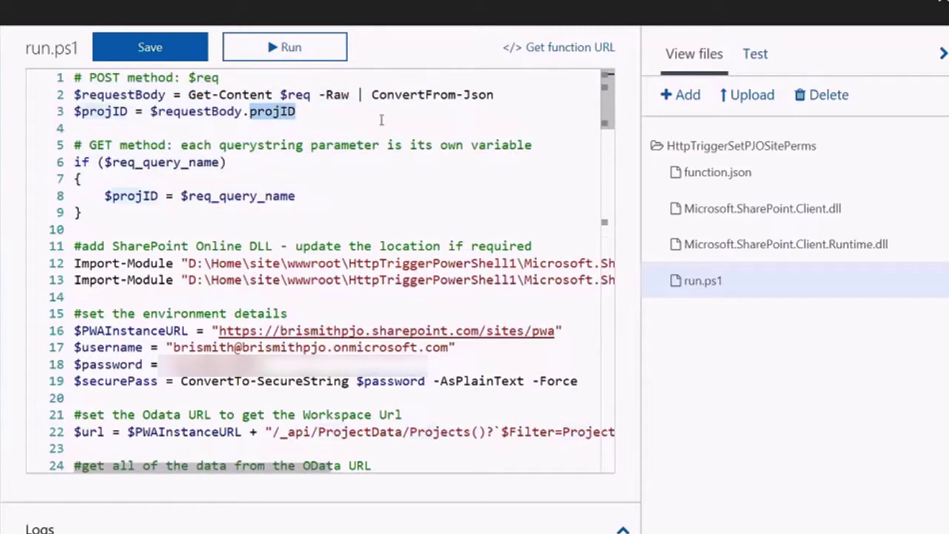
pyautogui.scroll(-2, 606, 99)
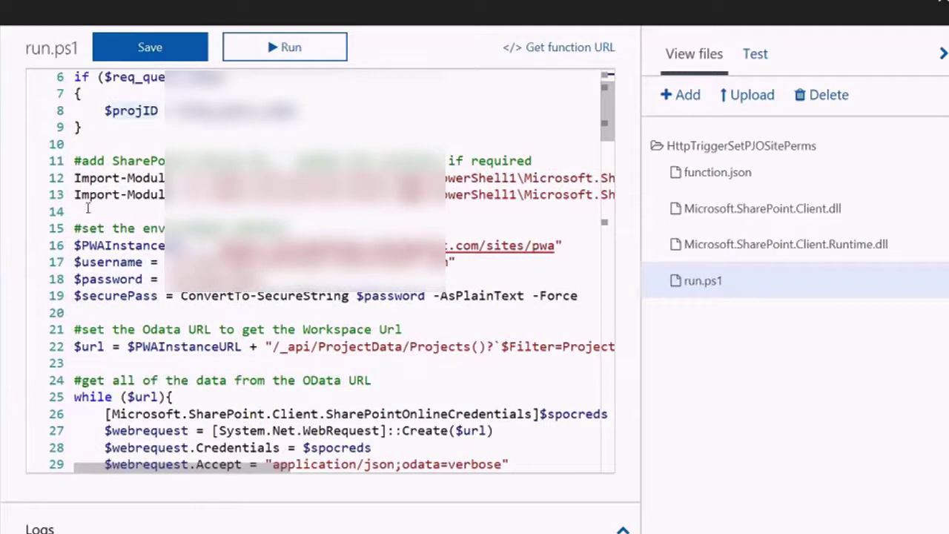
pyautogui.moveTo(85, 211); pyautogui.dragTo(74, 178)
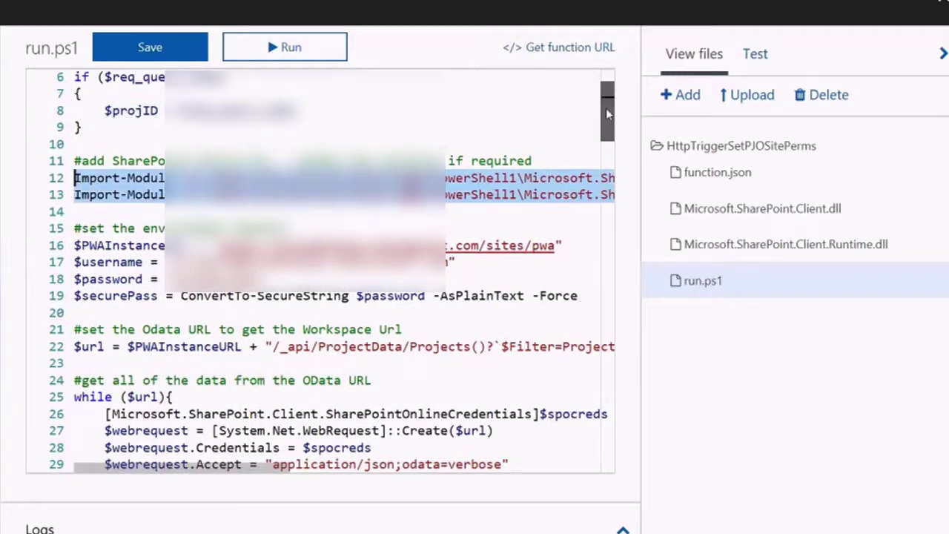
pyautogui.scroll(-1, 605, 108)
pyautogui.scroll(-1, 610, 128)
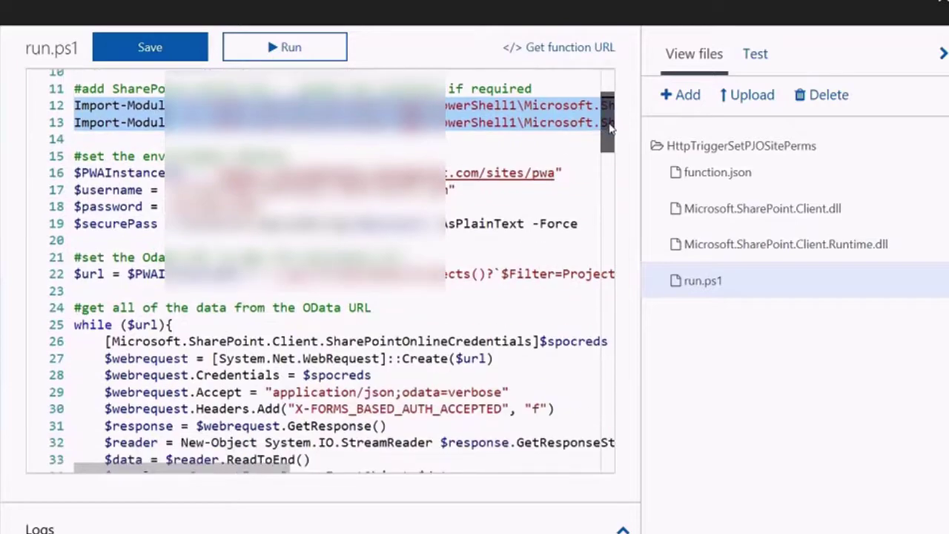
pyautogui.scroll(-1, 127, 165)
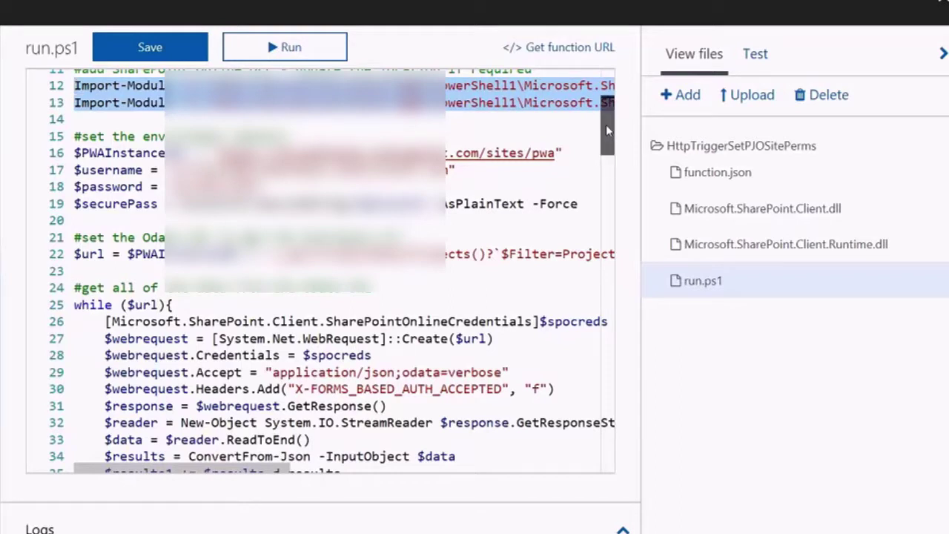
pyautogui.scroll(1, 605, 124)
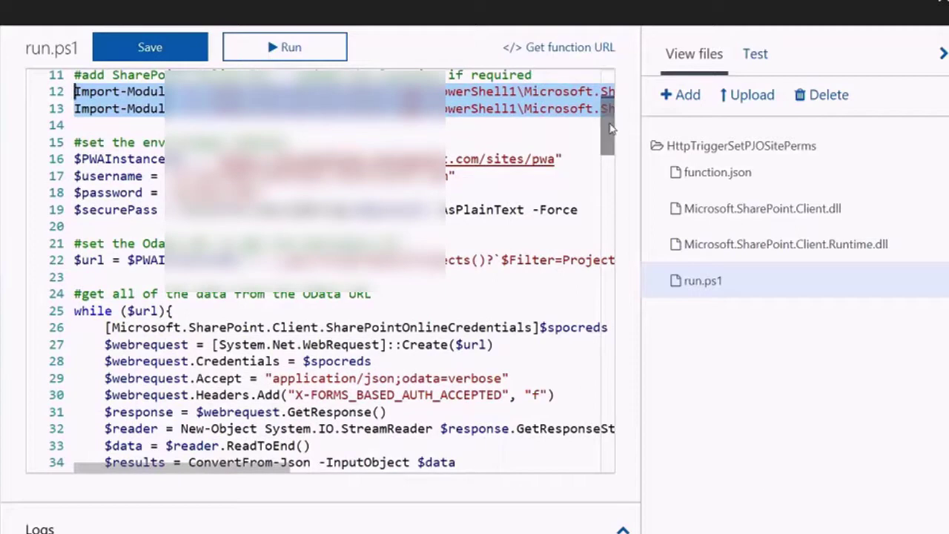
# Examine the OData query on line 22 of run.ps1, highlighting $url, the selected ProjectName and ProjectWorkspaceInternalUrl fields, and $url in the web request
pyautogui.scroll(-1, 610, 130)
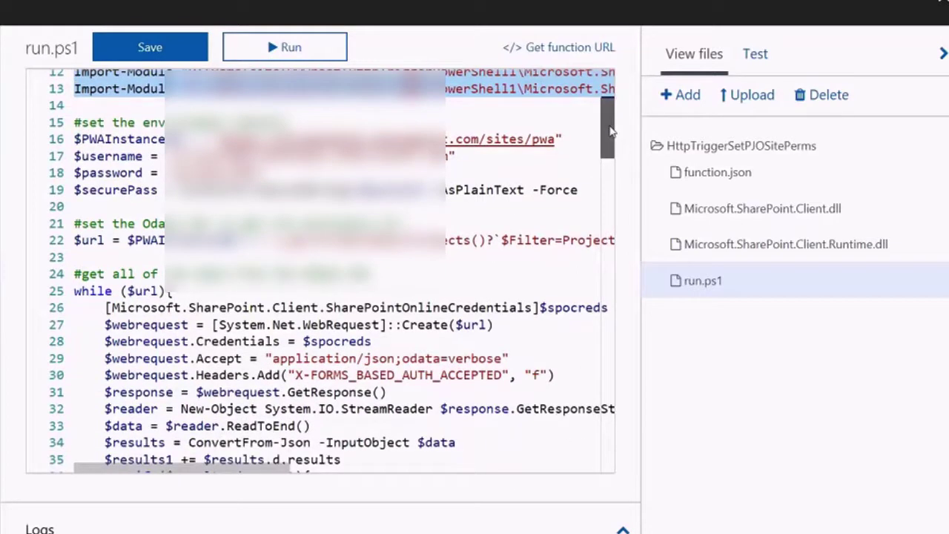
pyautogui.scroll(-1, 610, 132)
pyautogui.moveTo(610, 132); pyautogui.dragTo(610, 149)
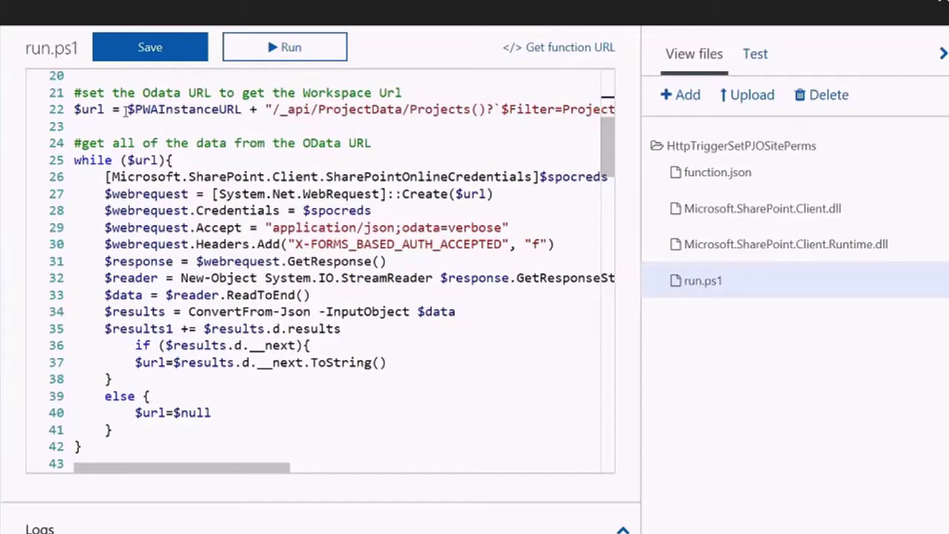
pyautogui.moveTo(74, 110); pyautogui.dragTo(106, 110)
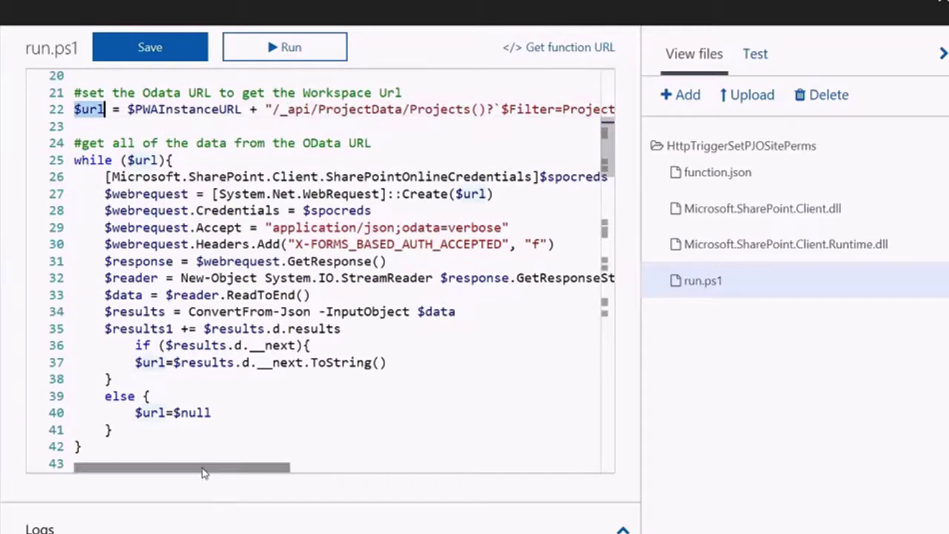
pyautogui.moveTo(205, 469); pyautogui.dragTo(356, 467)
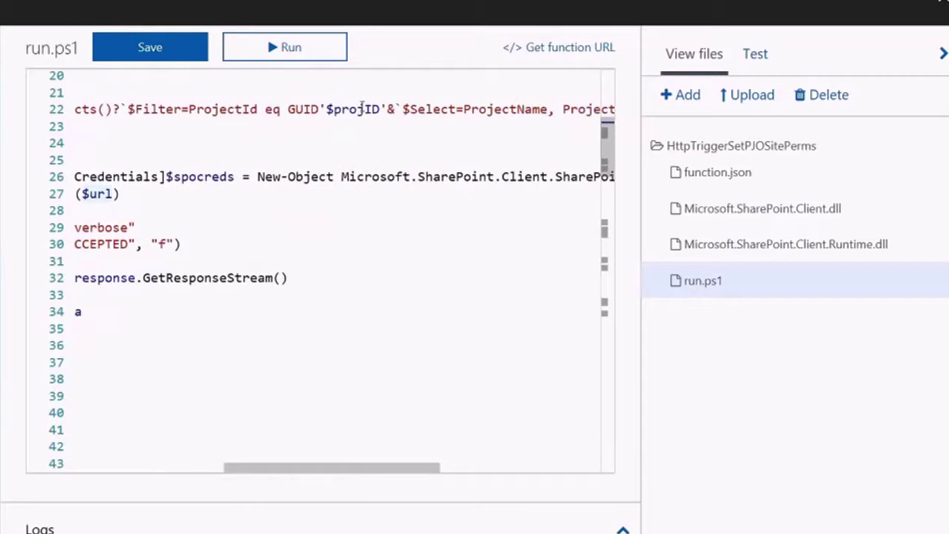
pyautogui.moveTo(349, 470); pyautogui.dragTo(445, 472)
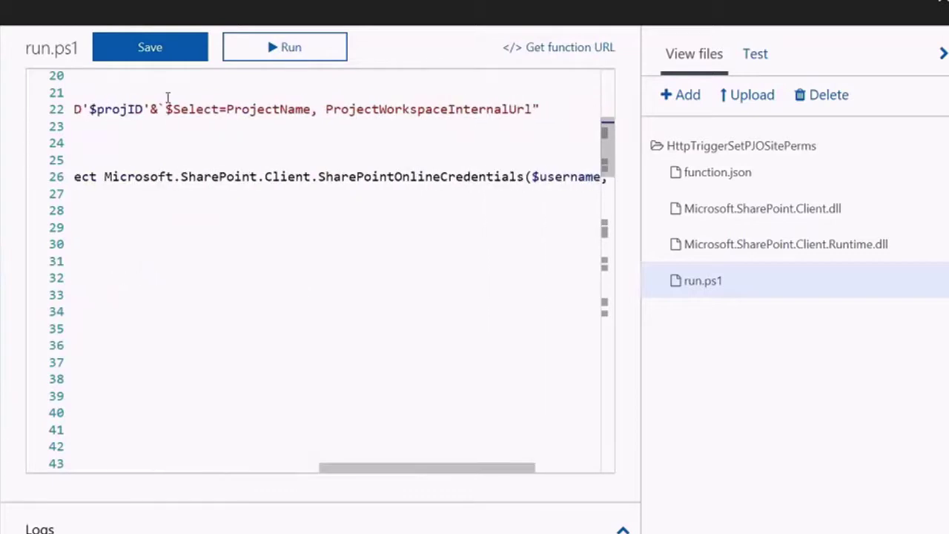
pyautogui.moveTo(227, 109); pyautogui.dragTo(532, 110)
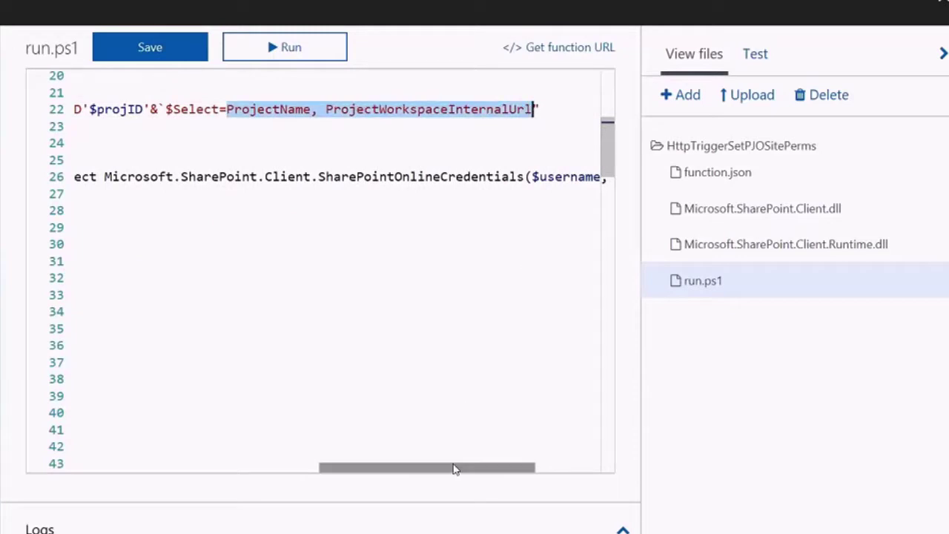
pyautogui.moveTo(454, 468); pyautogui.dragTo(185, 456)
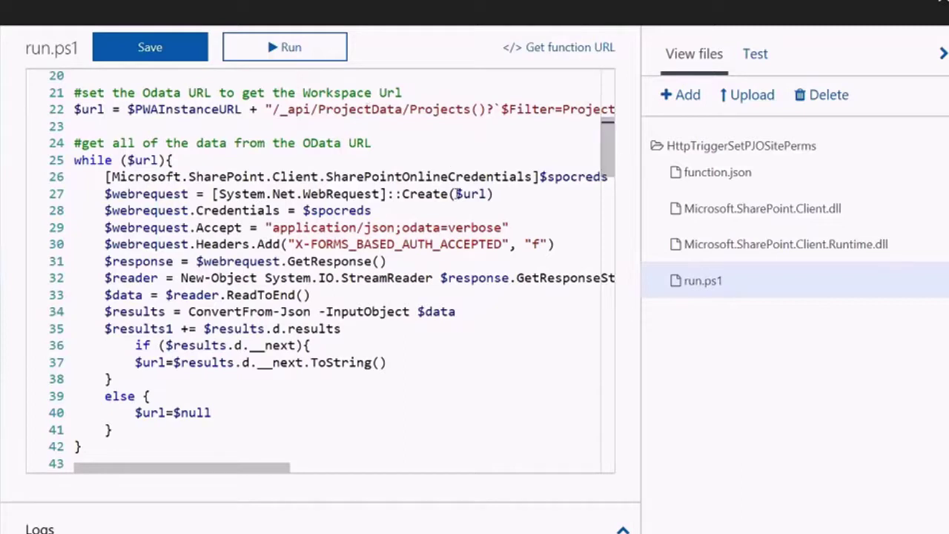
pyautogui.doubleClick(470, 193)
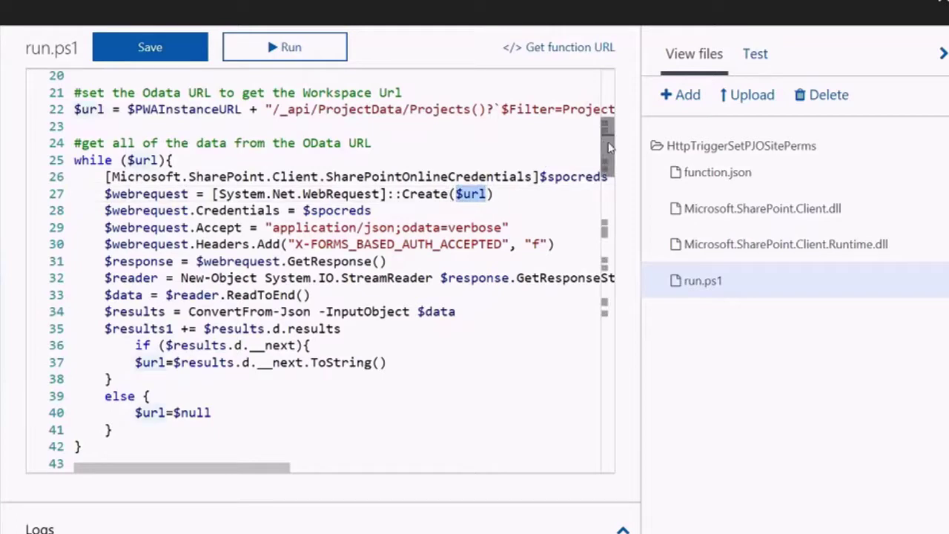
# Show the foreach loop over the project results, highlighting the $projectSiteURL assignment on line 47 and ProjectName in the group name on line 48
pyautogui.moveTo(608, 147); pyautogui.dragTo(612, 200)
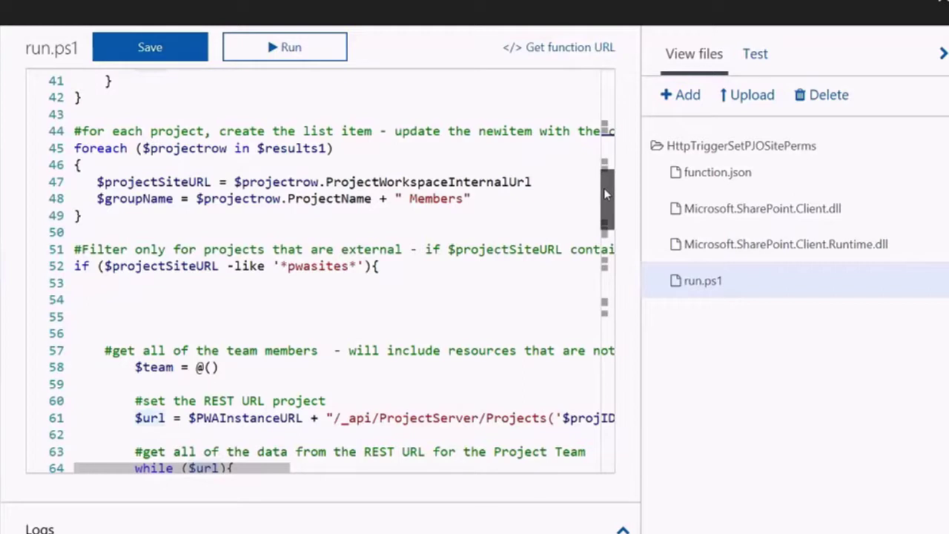
pyautogui.scroll(1, 604, 194)
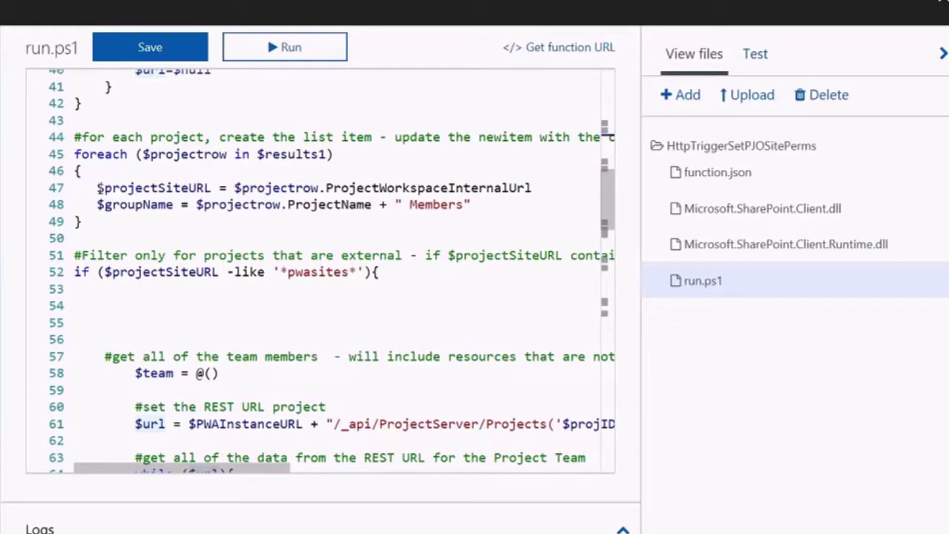
pyautogui.moveTo(97, 187); pyautogui.dragTo(532, 187)
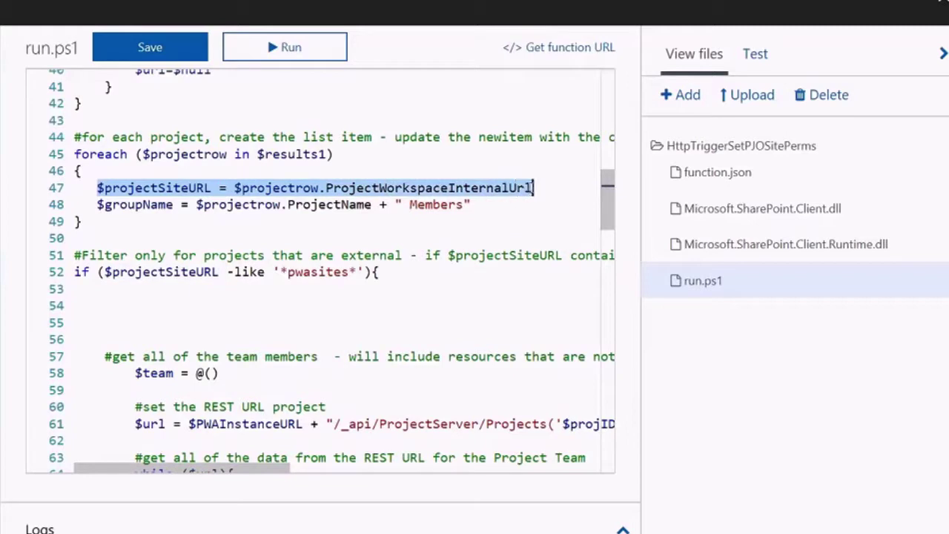
pyautogui.click(97, 205)
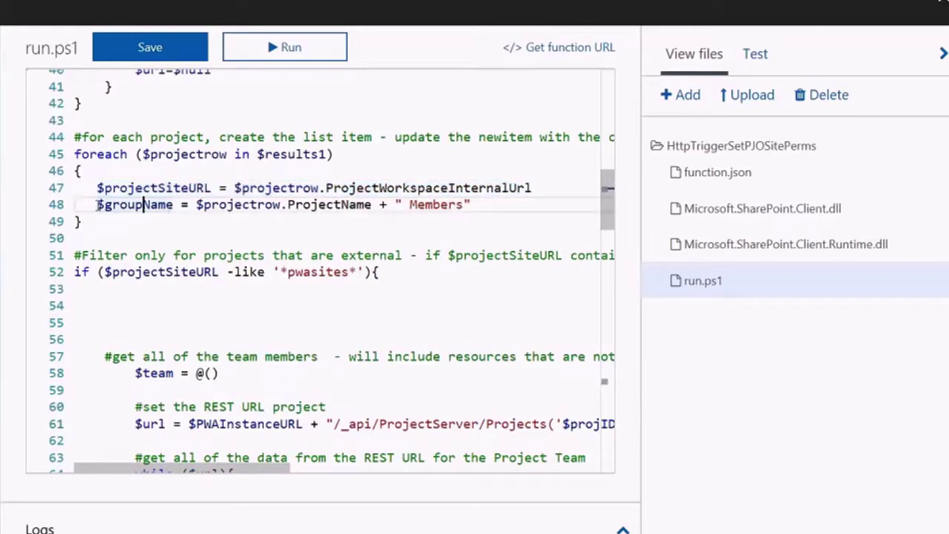
pyautogui.moveTo(287, 204); pyautogui.dragTo(371, 204)
pyautogui.hotkey('shift', 'Left')
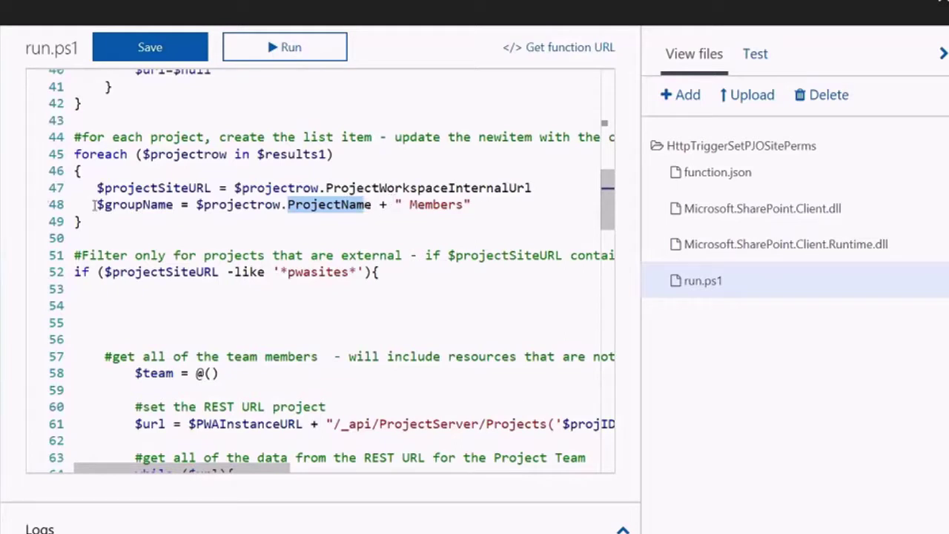
# Highlight pwasites in the line 52 condition that filters for external project sites
pyautogui.scroll(-1, 605, 200)
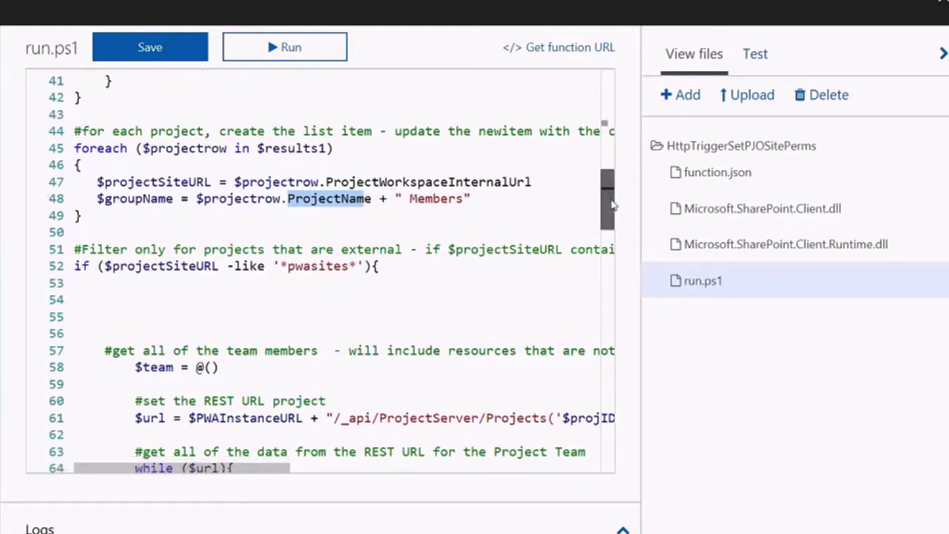
pyautogui.scroll(-1, 611, 211)
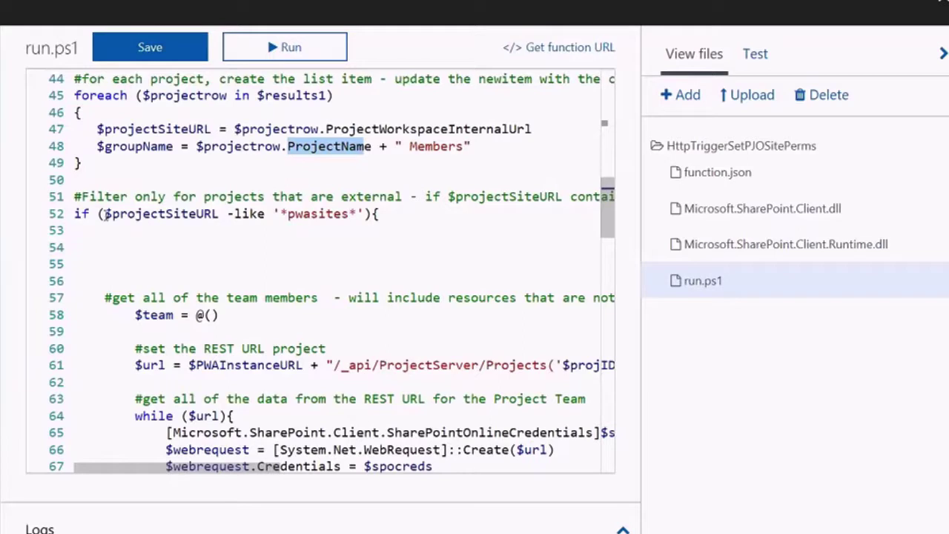
pyautogui.moveTo(289, 214); pyautogui.dragTo(351, 214)
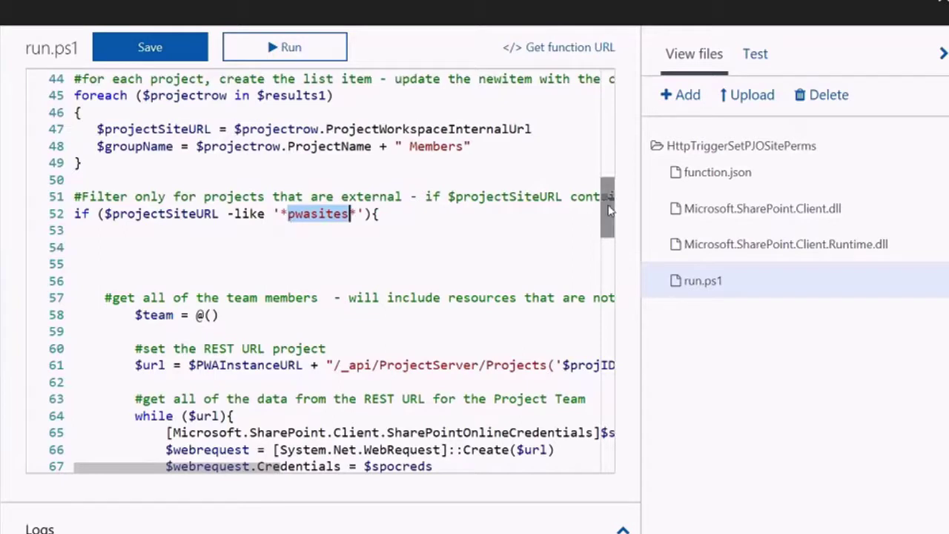
# Examine the team member retrieval code, highlighting ProjectServer in the line 61 REST URL and reading that URL through to its end
pyautogui.scroll(-1, 605, 212)
pyautogui.moveTo(607, 214); pyautogui.dragTo(604, 221)
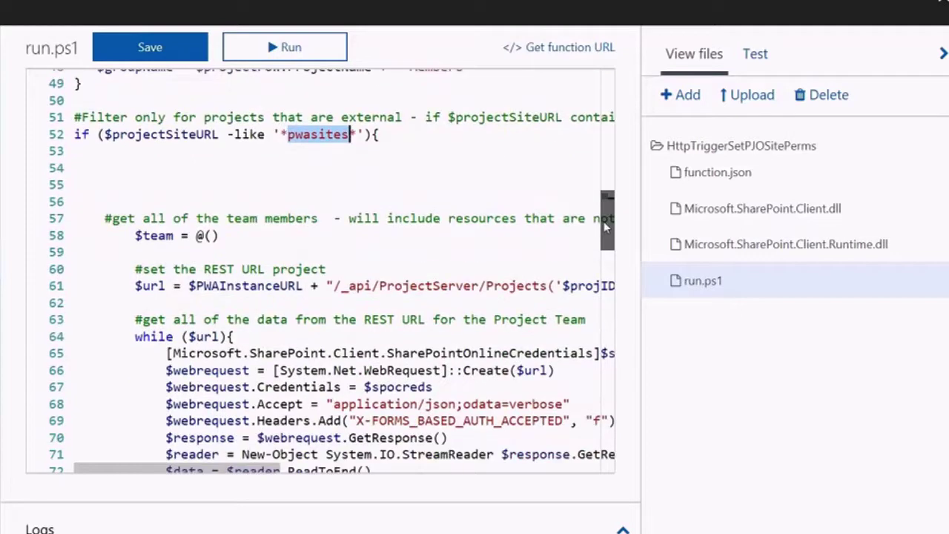
pyautogui.scroll(-2, 603, 226)
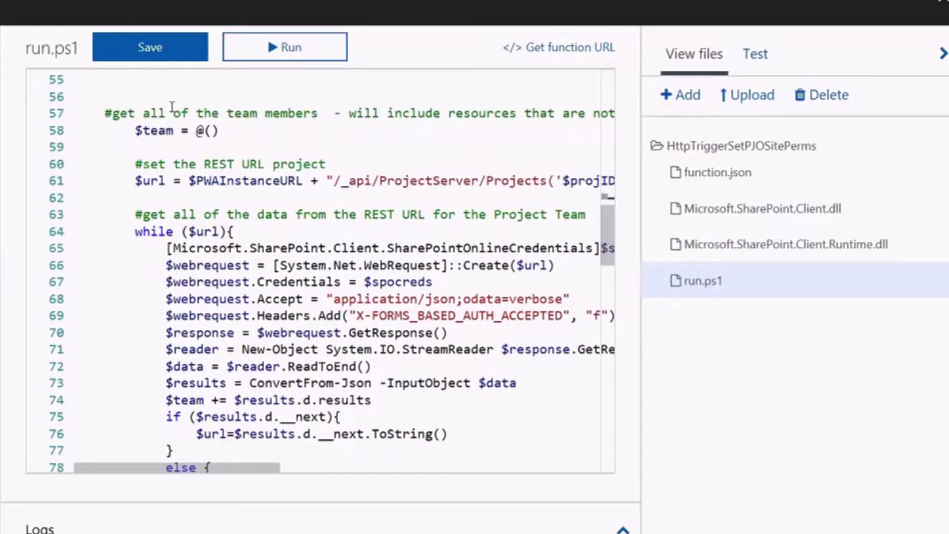
pyautogui.moveTo(212, 469); pyautogui.dragTo(235, 478)
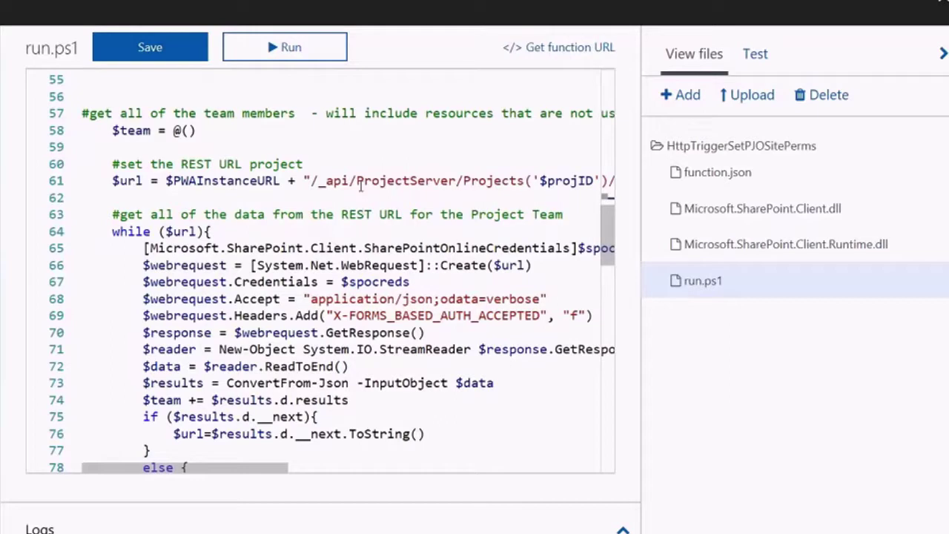
pyautogui.moveTo(356, 185); pyautogui.dragTo(455, 185)
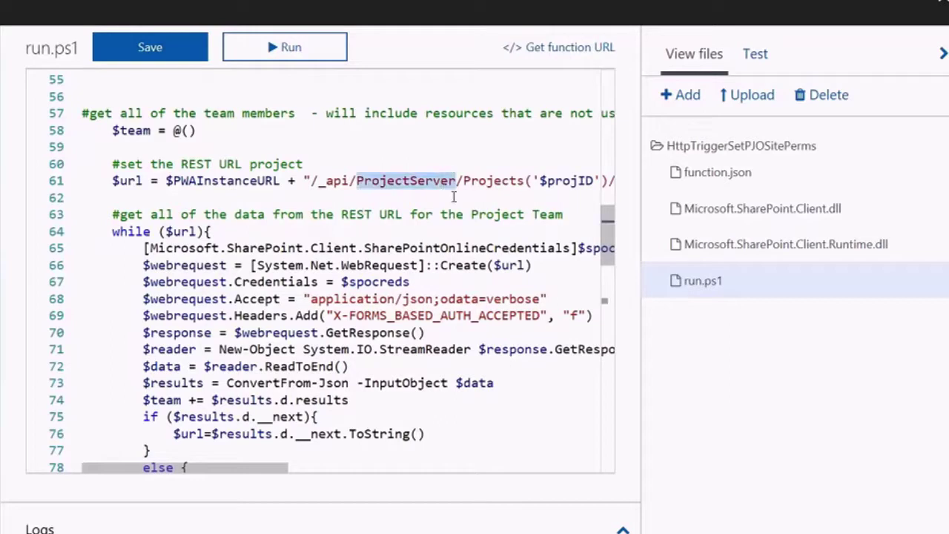
pyautogui.moveTo(254, 472); pyautogui.dragTo(379, 479)
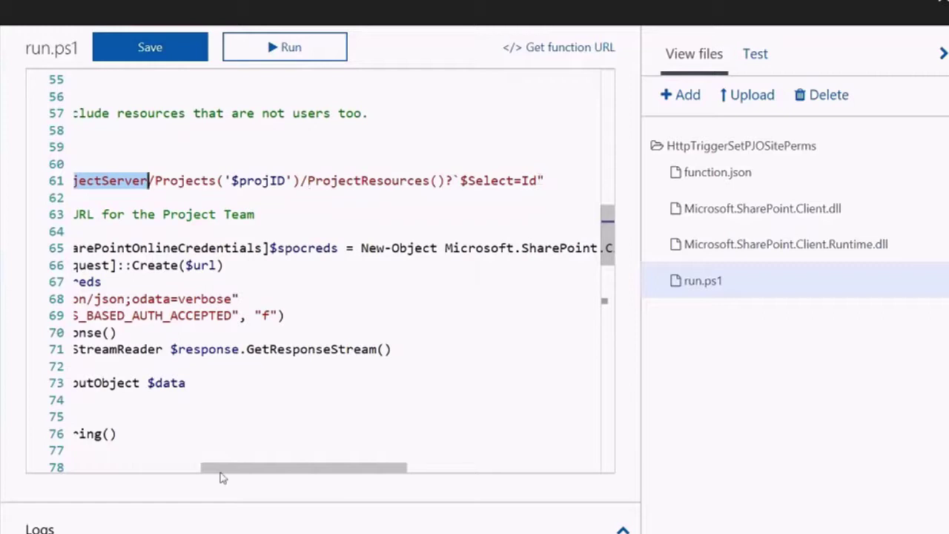
pyautogui.moveTo(262, 462); pyautogui.dragTo(121, 486)
# Examine the code that gets the team members' login accounts, including the full resource OData URL and filter on line 93
pyautogui.moveTo(606, 238); pyautogui.dragTo(604, 265)
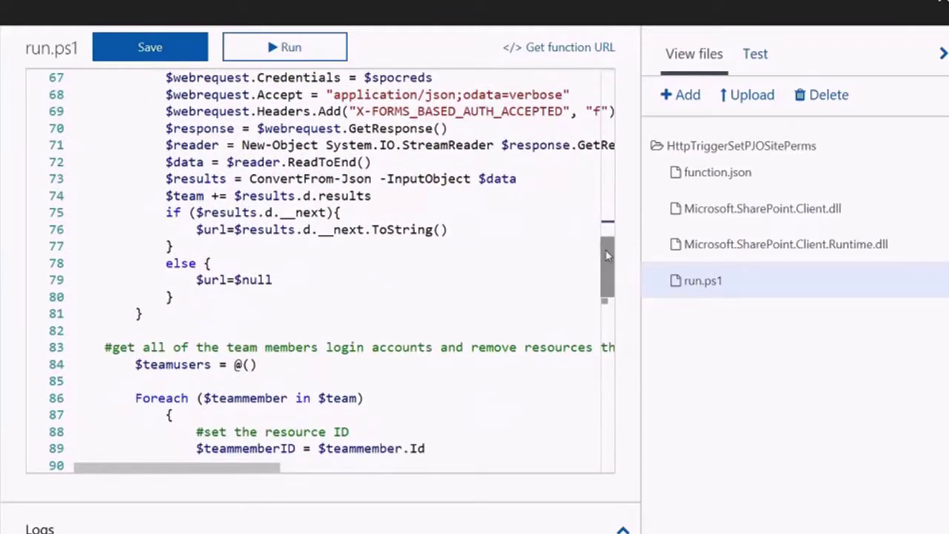
pyautogui.scroll(-5, 606, 256)
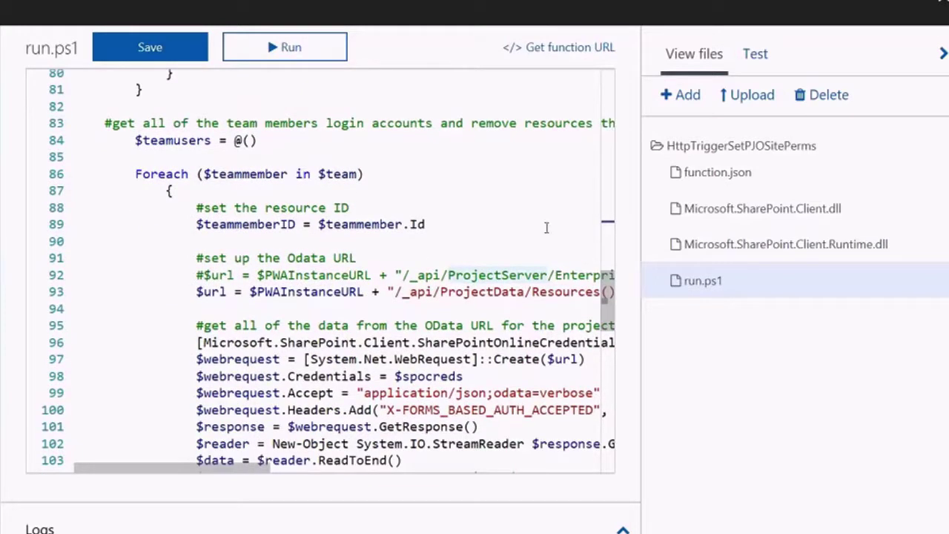
pyautogui.moveTo(607, 286); pyautogui.dragTo(608, 304)
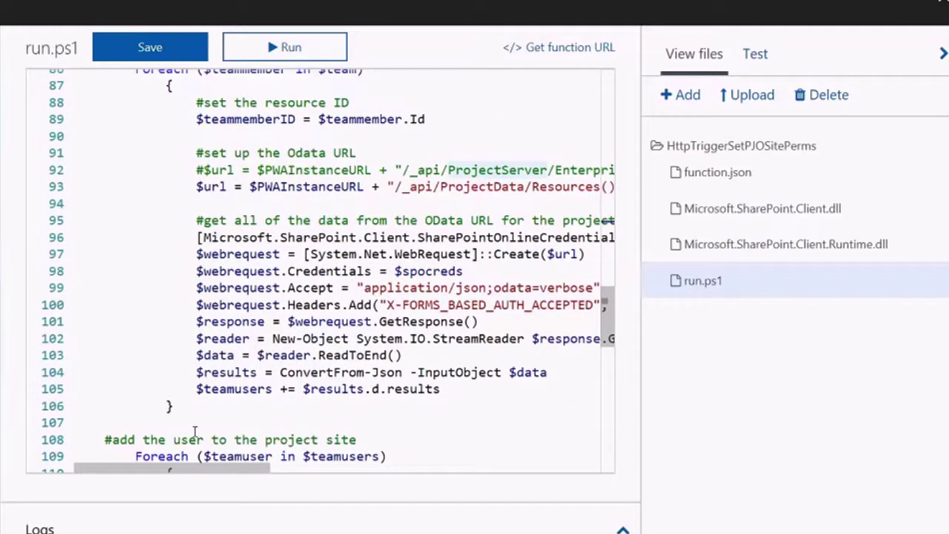
pyautogui.moveTo(211, 469); pyautogui.dragTo(489, 498)
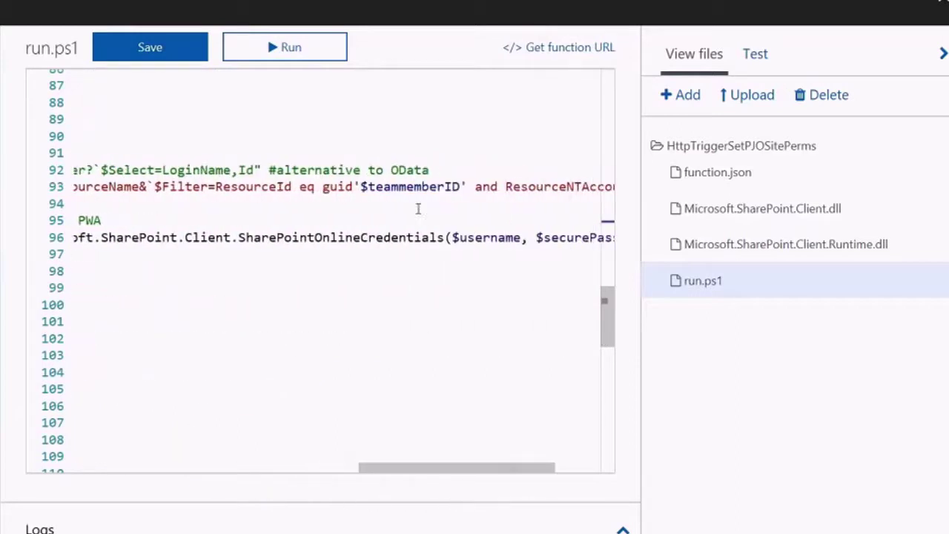
pyautogui.moveTo(434, 466); pyautogui.dragTo(137, 479)
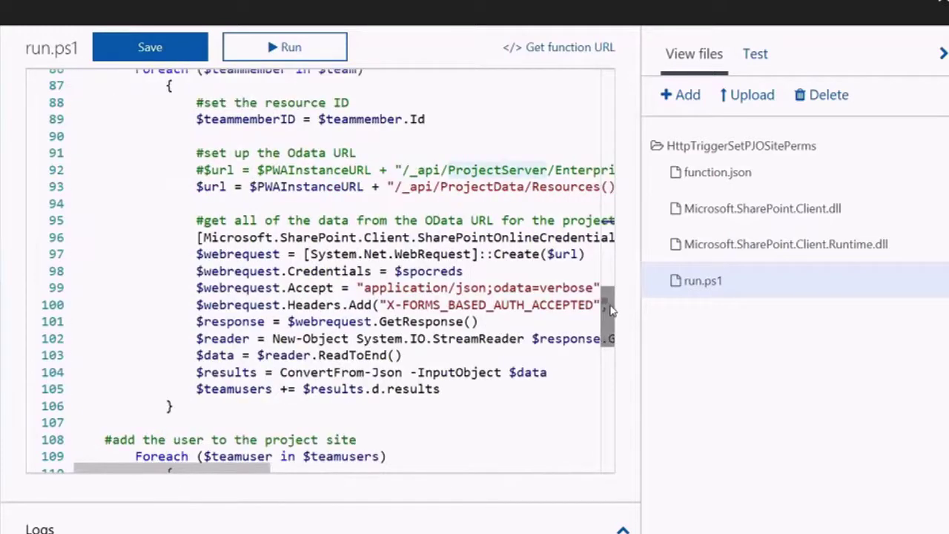
# Review the code that adds each team user to the project site group through the script's end, and return to the first line
pyautogui.moveTo(609, 309); pyautogui.dragTo(611, 314)
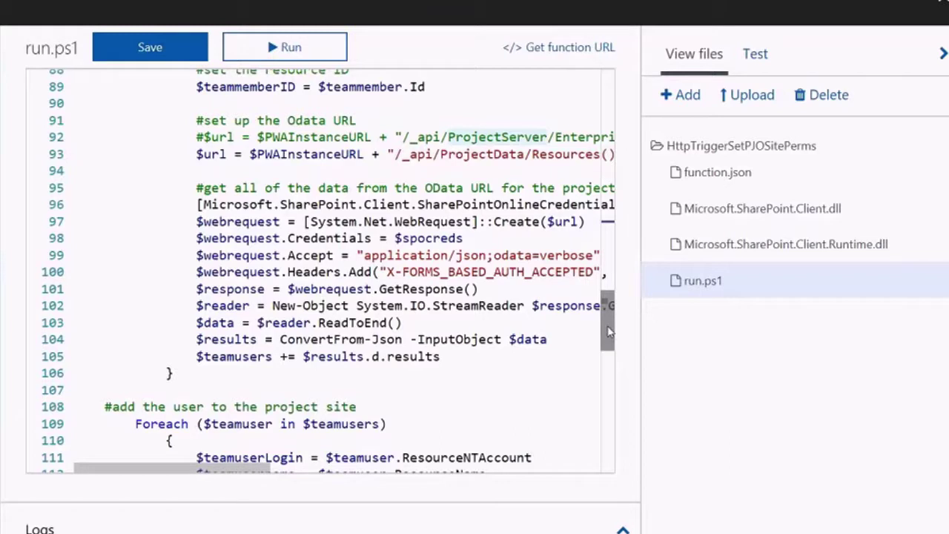
pyautogui.moveTo(608, 326); pyautogui.dragTo(607, 353)
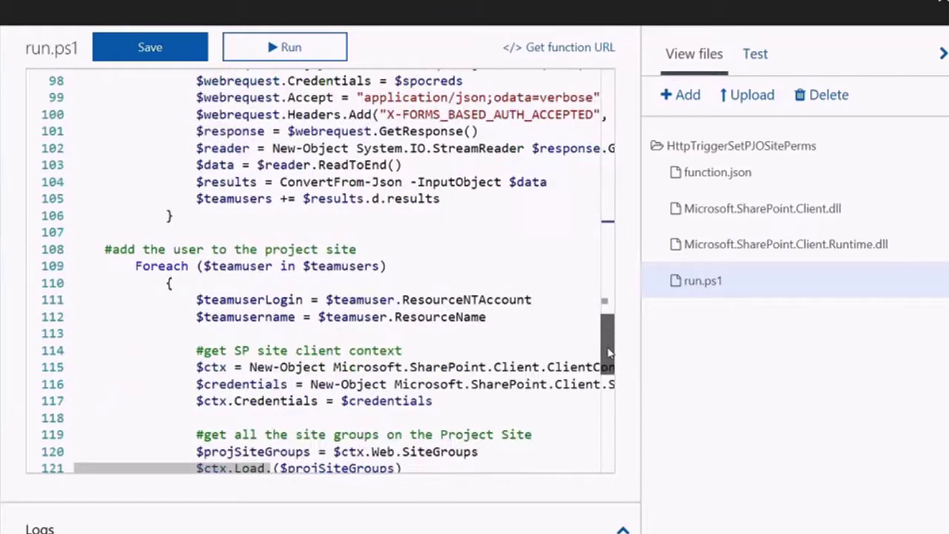
pyautogui.scroll(-2, 607, 353)
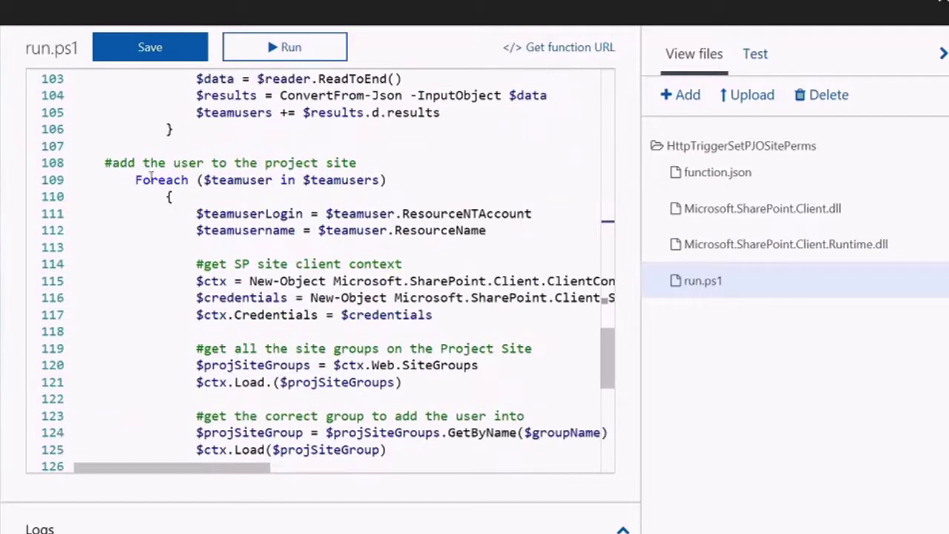
pyautogui.scroll(-4, 609, 346)
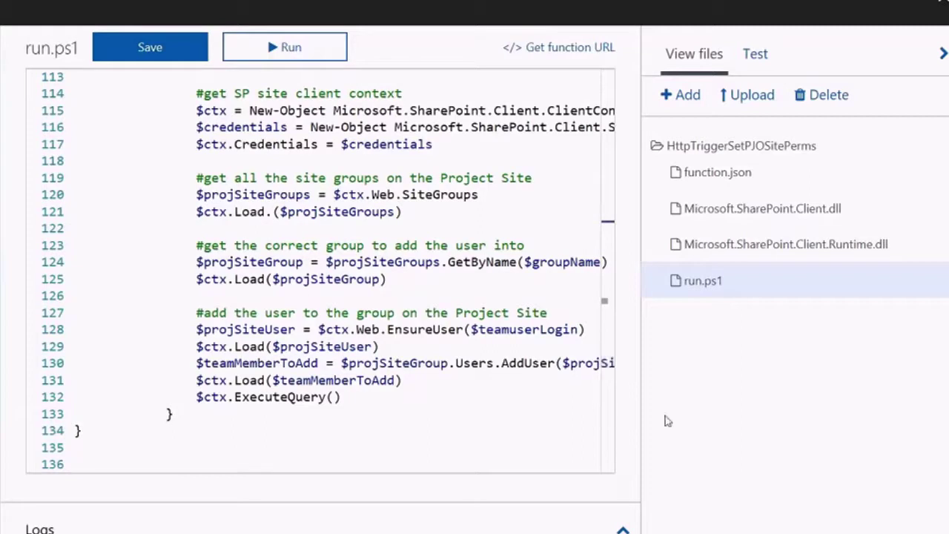
pyautogui.moveTo(606, 385); pyautogui.dragTo(595, 104)
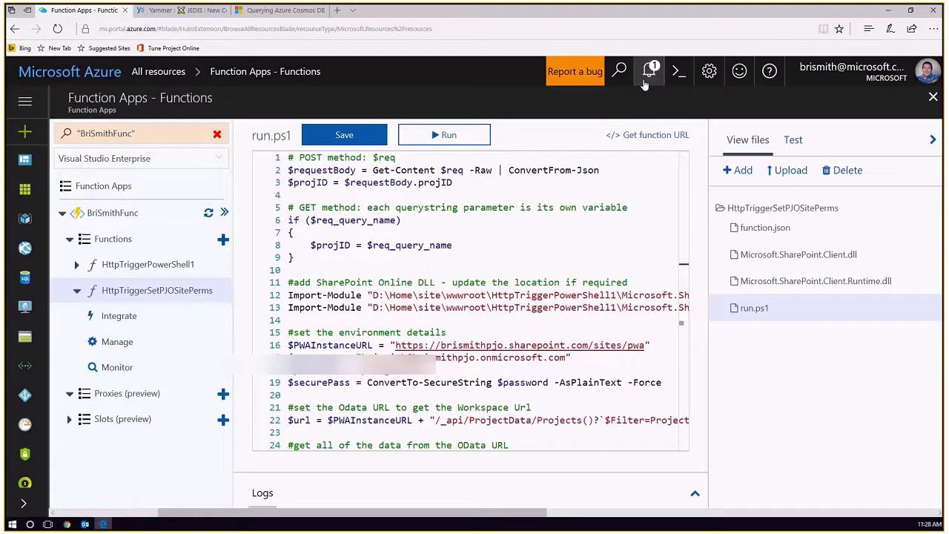
# Open the Visual Studio Enterprise subscription from the remaining credit notification and review its costs by resource down to the BriSmithFunc entry
pyautogui.click(649, 71)
pyautogui.click(755, 163)
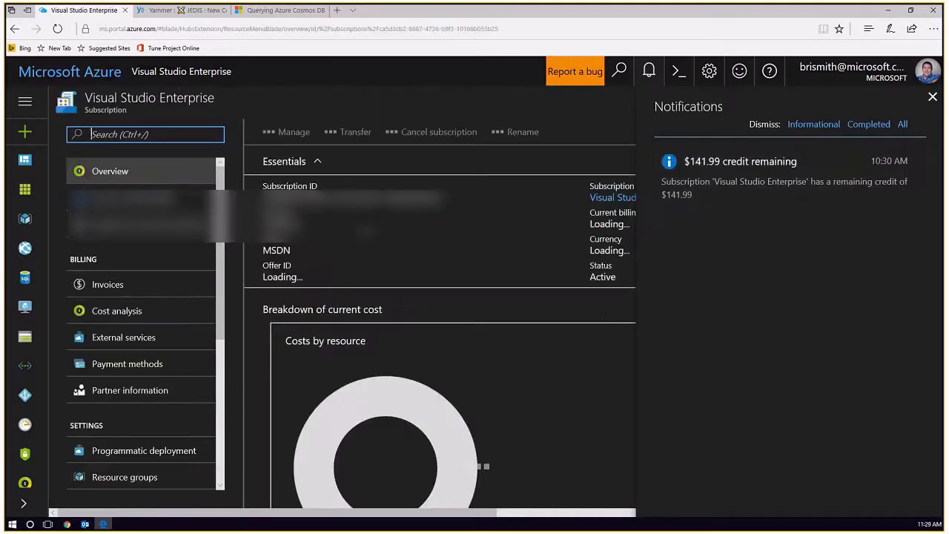
pyautogui.click(425, 355)
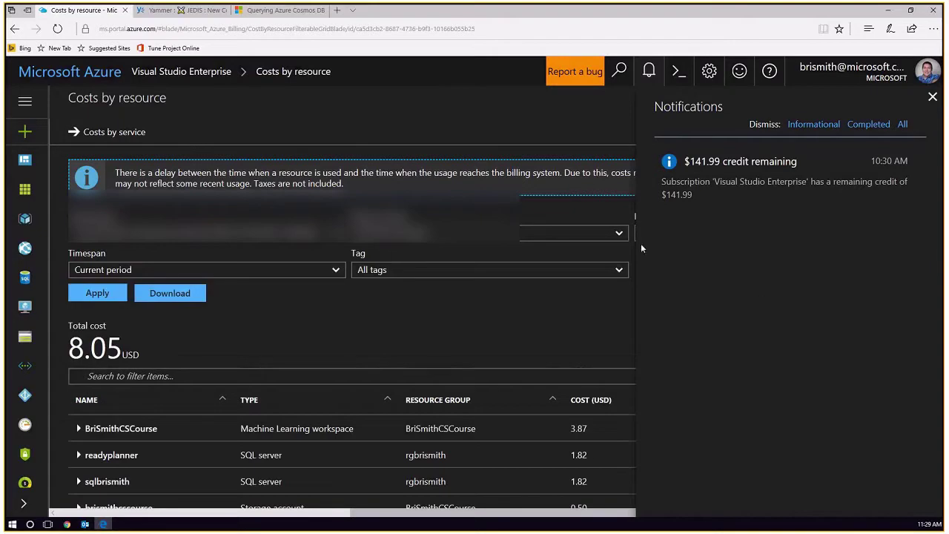
pyautogui.click(932, 97)
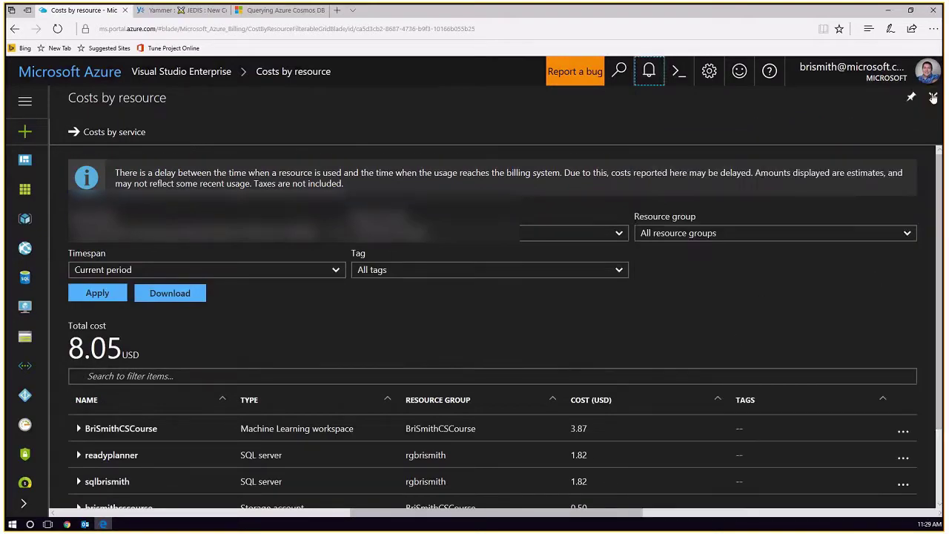
pyautogui.scroll(-2, 932, 254)
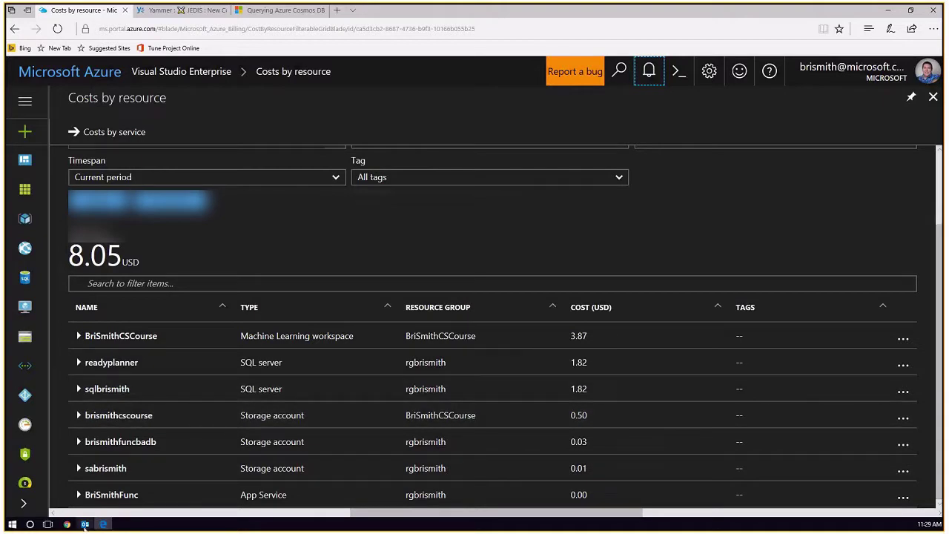
# Expand the BriSmithFunc App Service entry and review the costs of its individual meters
pyautogui.click(78, 494)
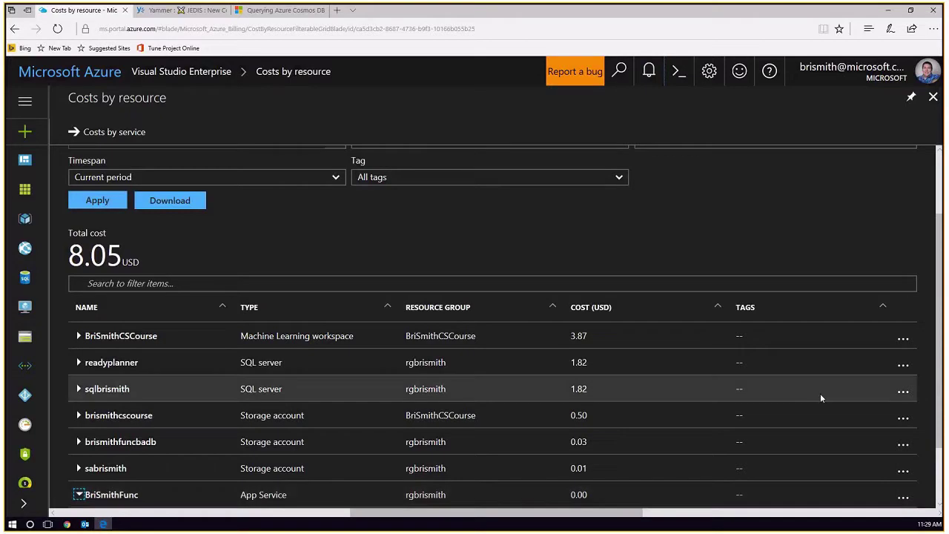
pyautogui.scroll(-2, 942, 328)
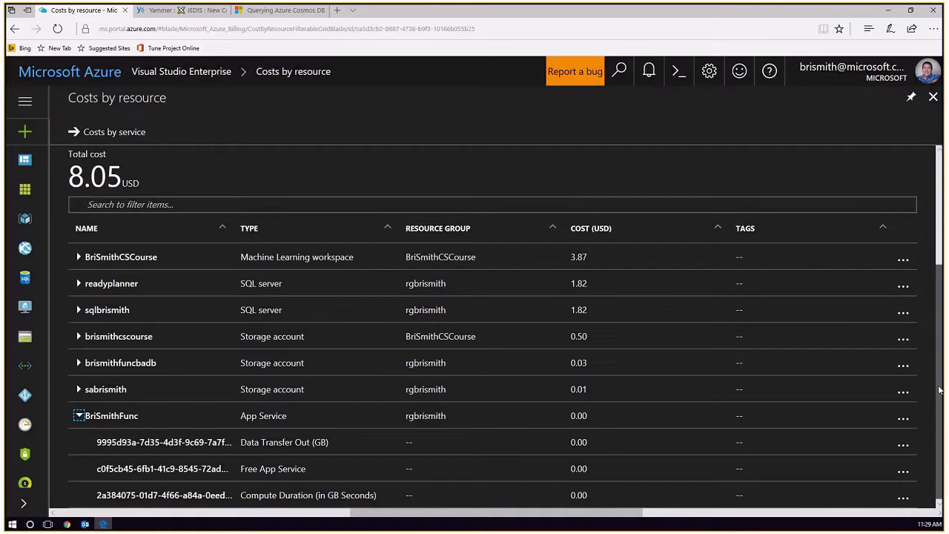
pyautogui.scroll(3, 939, 390)
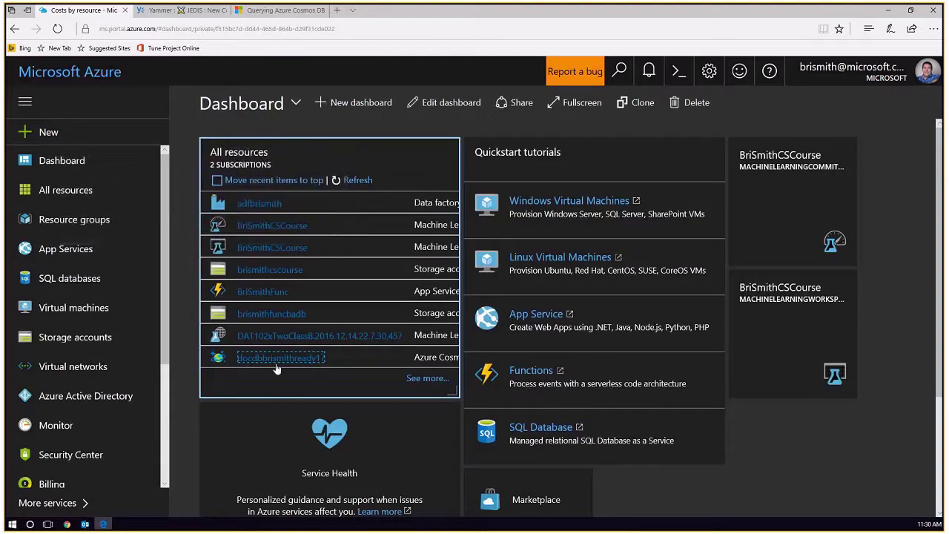
# Switch to Chrome, open the Project Server and Project Online blog, and skim the Part1 post on running PowerShell in Azure Functions
pyautogui.click(67, 524)
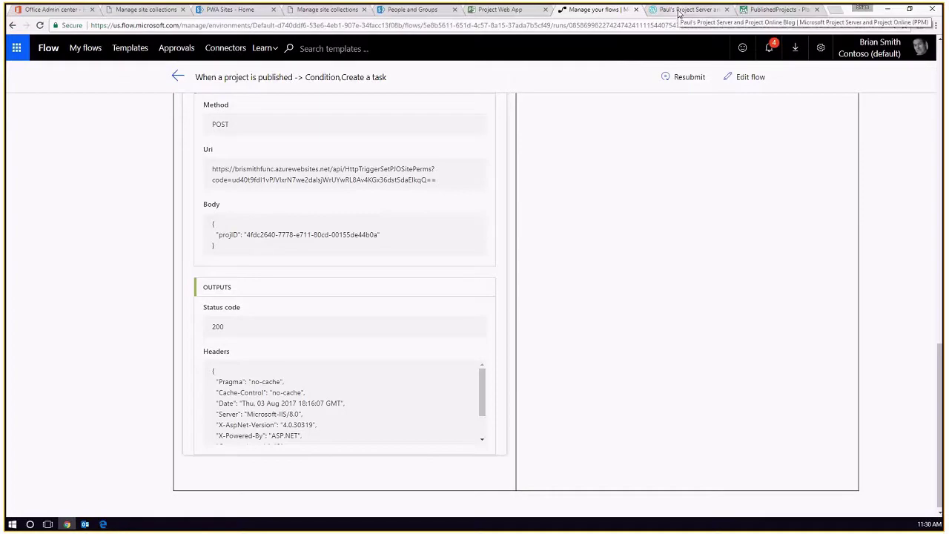
pyautogui.click(678, 11)
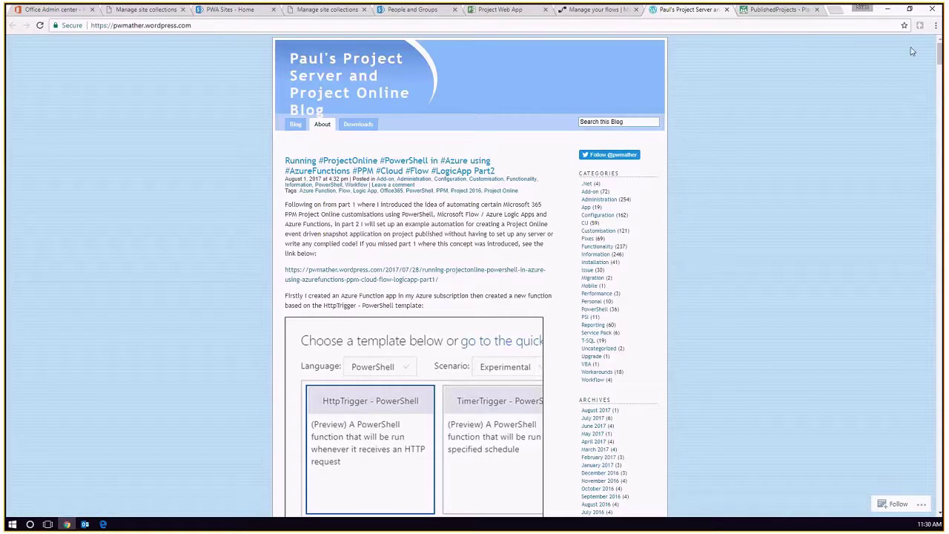
pyautogui.moveTo(940, 53); pyautogui.dragTo(908, 264)
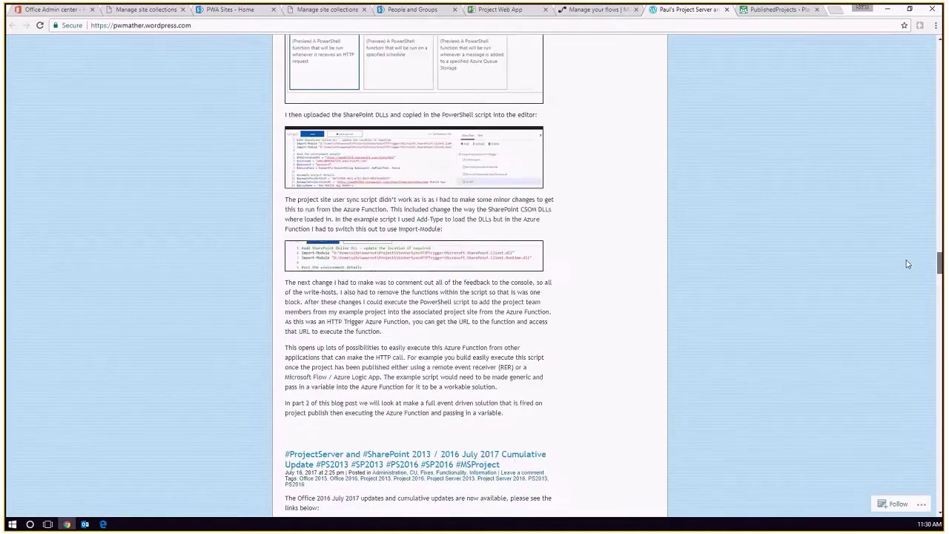
pyautogui.scroll(3, 906, 264)
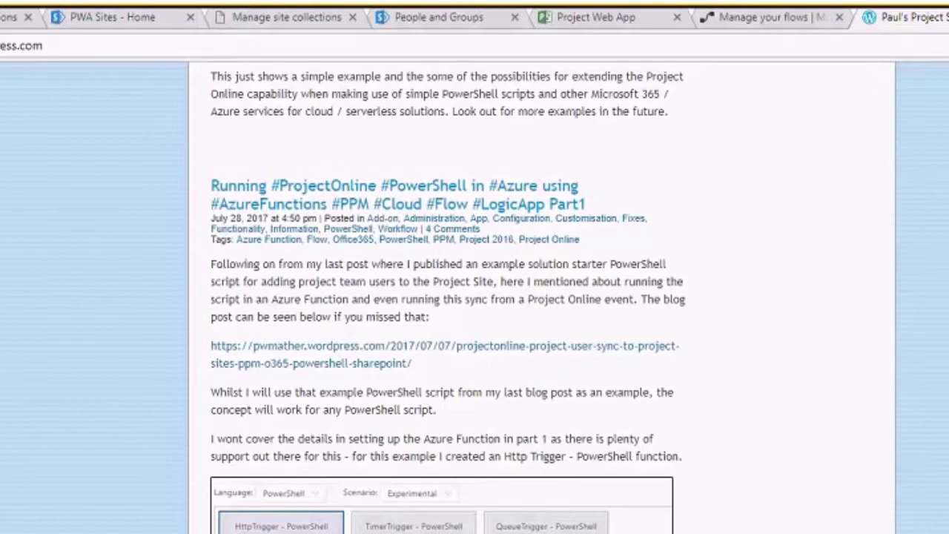
pyautogui.scroll(-3, 445, 296)
pyautogui.scroll(-2, 445, 296)
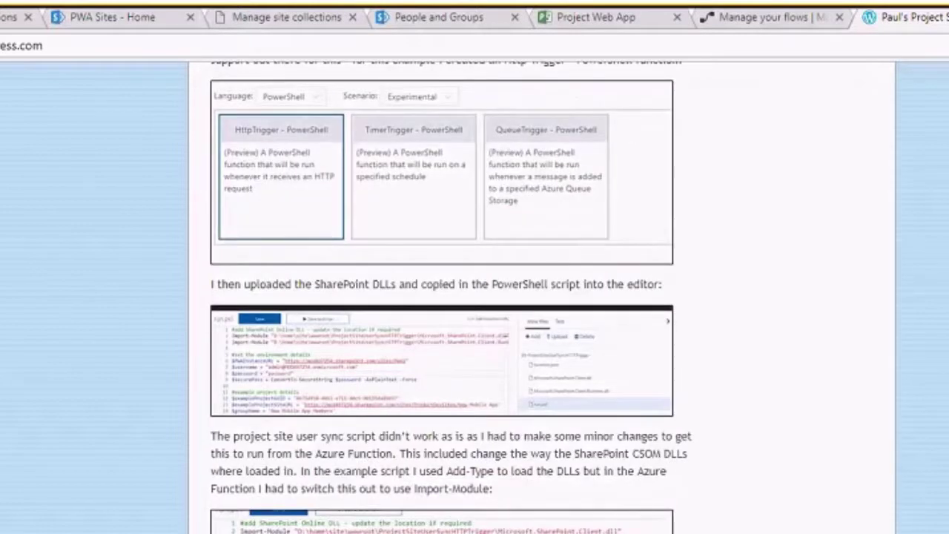
pyautogui.scroll(4, 445, 296)
pyautogui.scroll(1, 315, 335)
# Open the Part1 post's link to the project user sync article in a new tab and switch to it
pyautogui.tripleClick(315, 335)
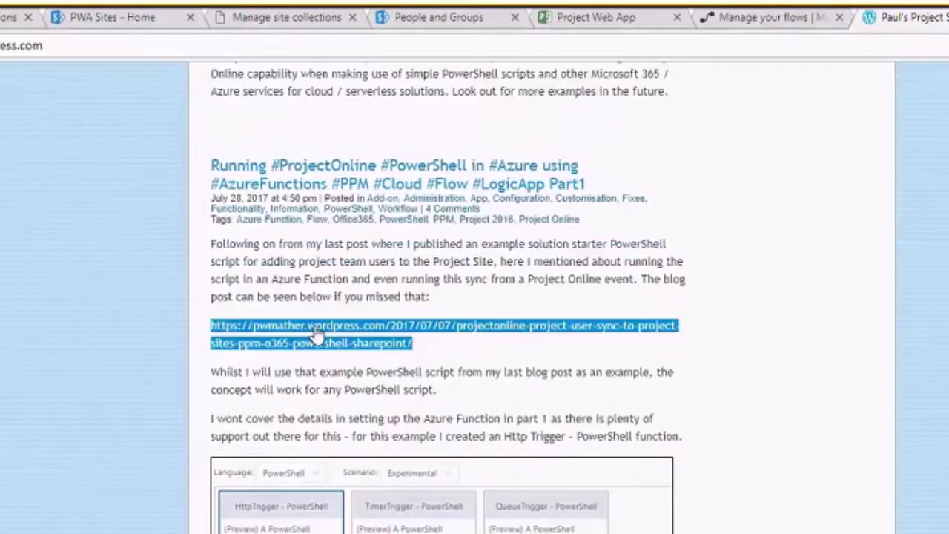
pyautogui.rightClick(317, 333)
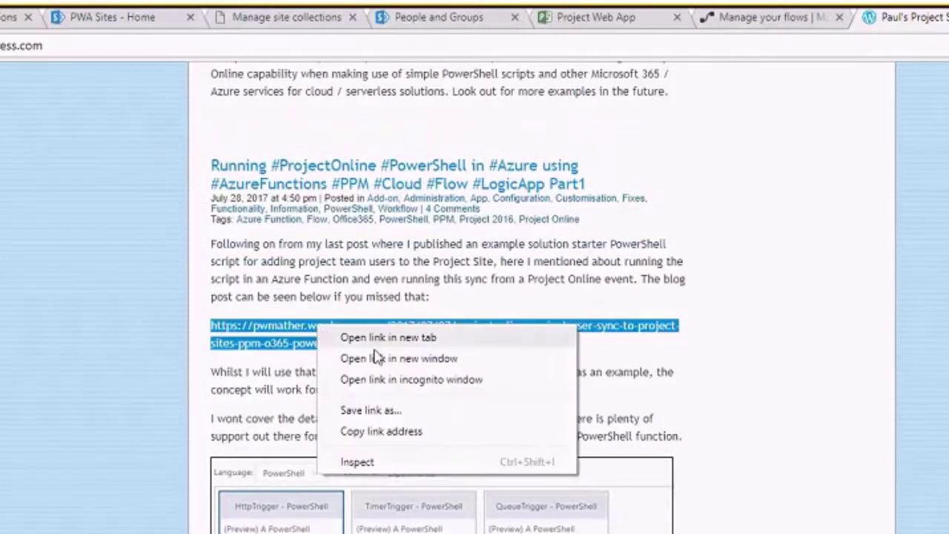
pyautogui.click(381, 338)
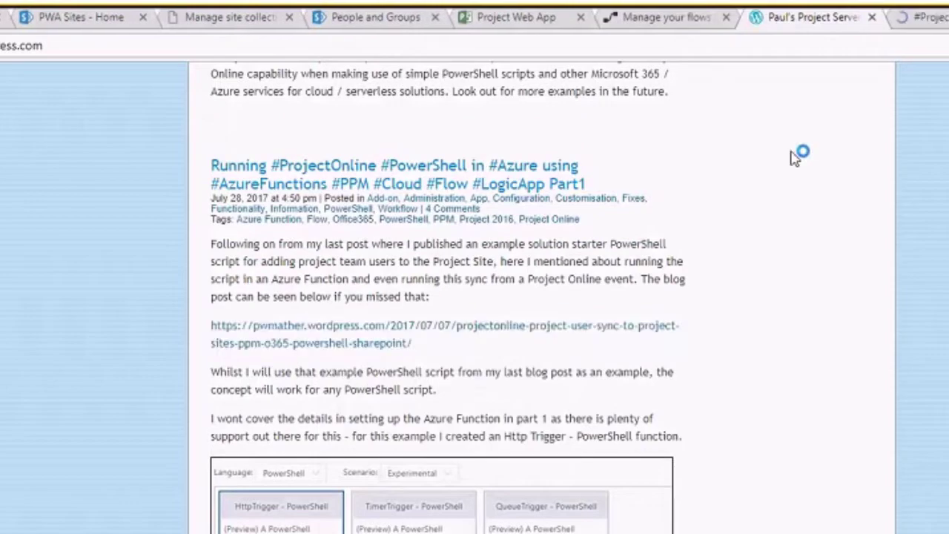
pyautogui.click(945, 24)
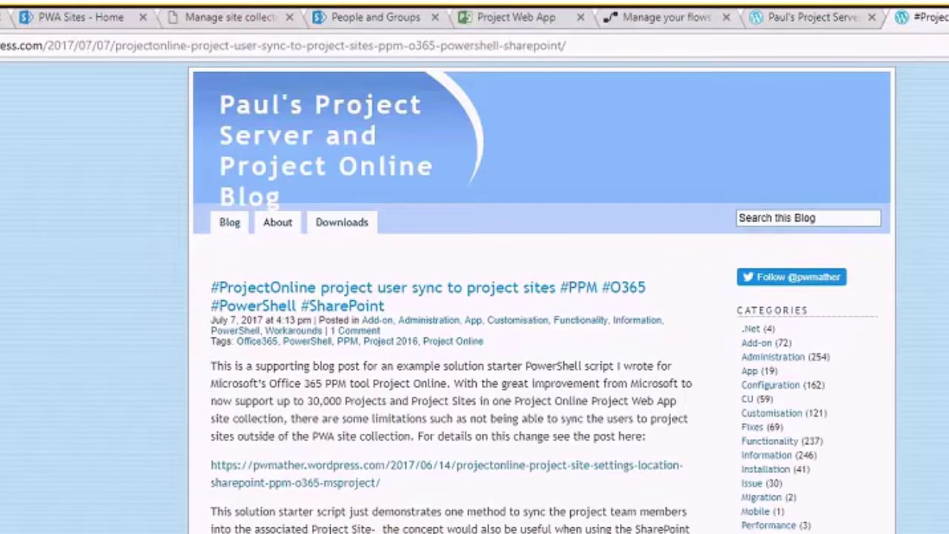
# Read the project user sync post, covering the script download link, DLL reference, environment placeholders and instructions for running the script
pyautogui.scroll(-1, 505, 297)
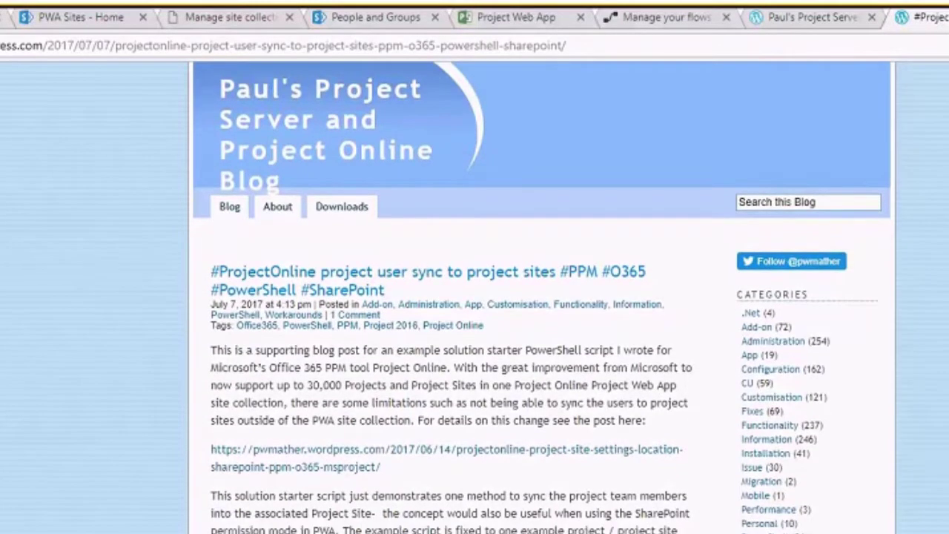
pyautogui.scroll(-1, 542, 296)
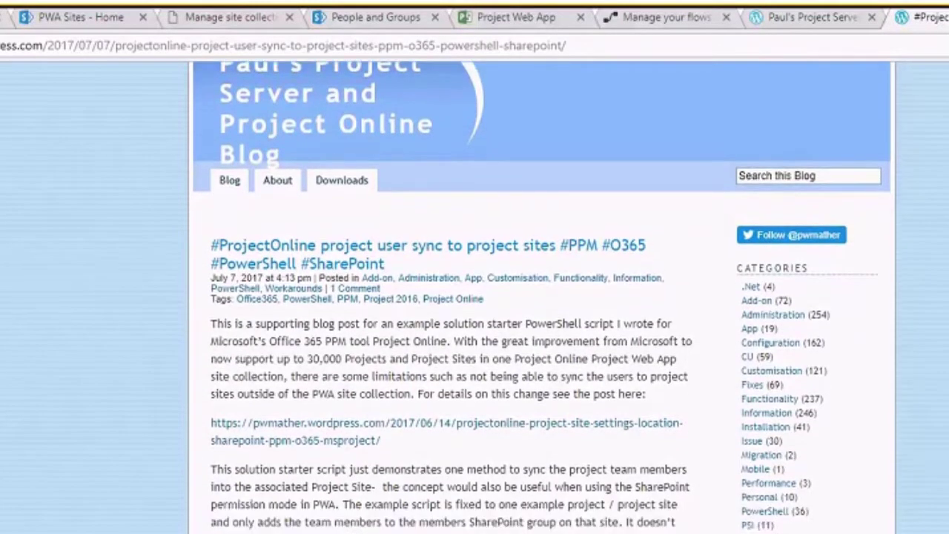
pyautogui.scroll(-1, 510, 295)
pyautogui.scroll(-5, 475, 297)
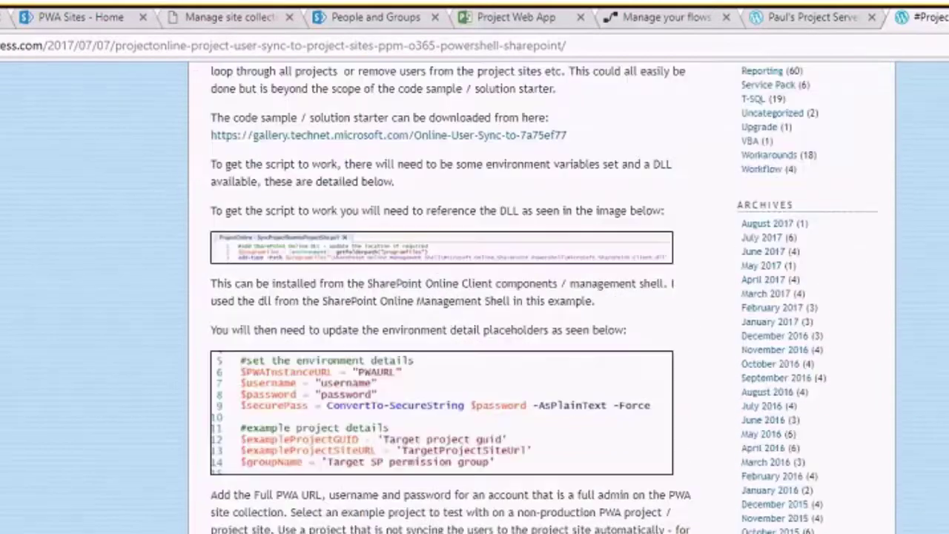
pyautogui.scroll(-3, 474, 297)
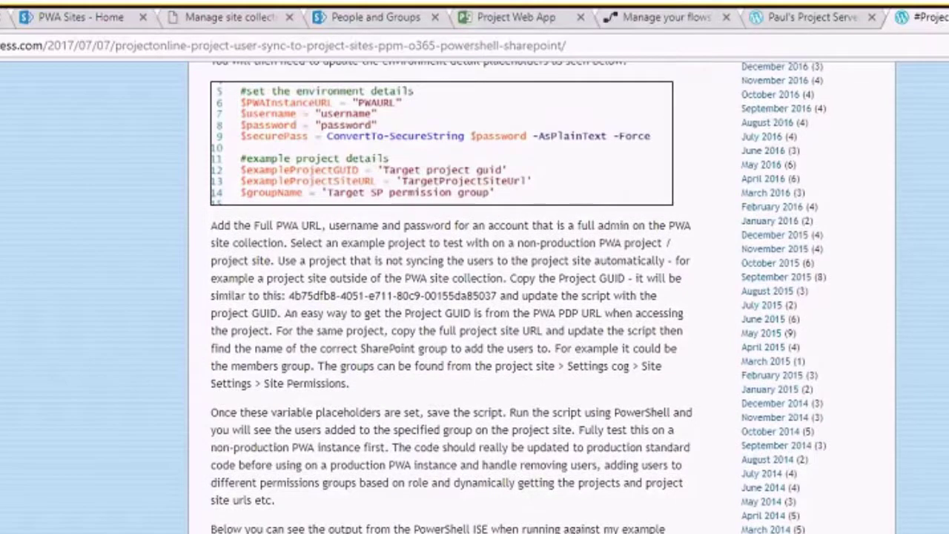
pyautogui.scroll(-4, 474, 296)
pyautogui.scroll(2, 474, 297)
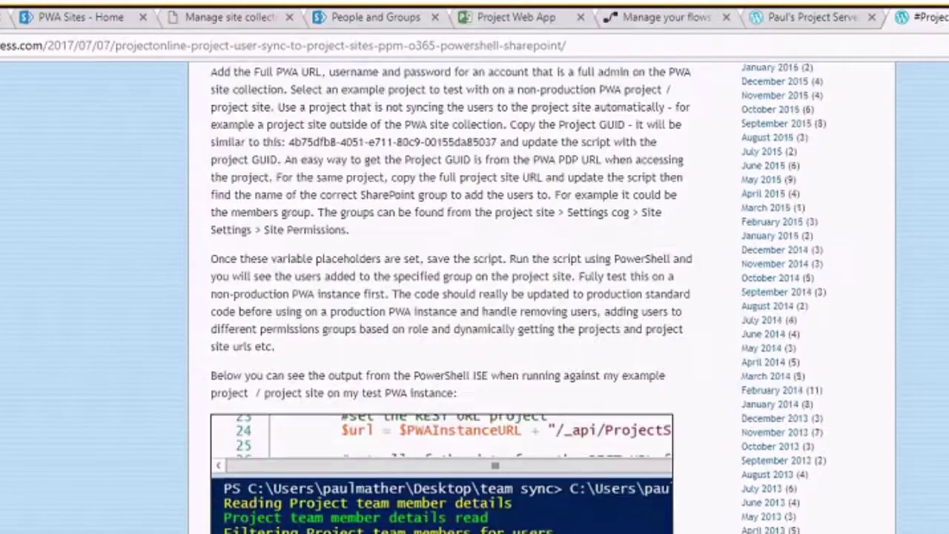
# Return to the main blog page and look back through the Part2 post from the completed Flow to the Name your function section
pyautogui.click(812, 17)
pyautogui.scroll(-10, 475, 297)
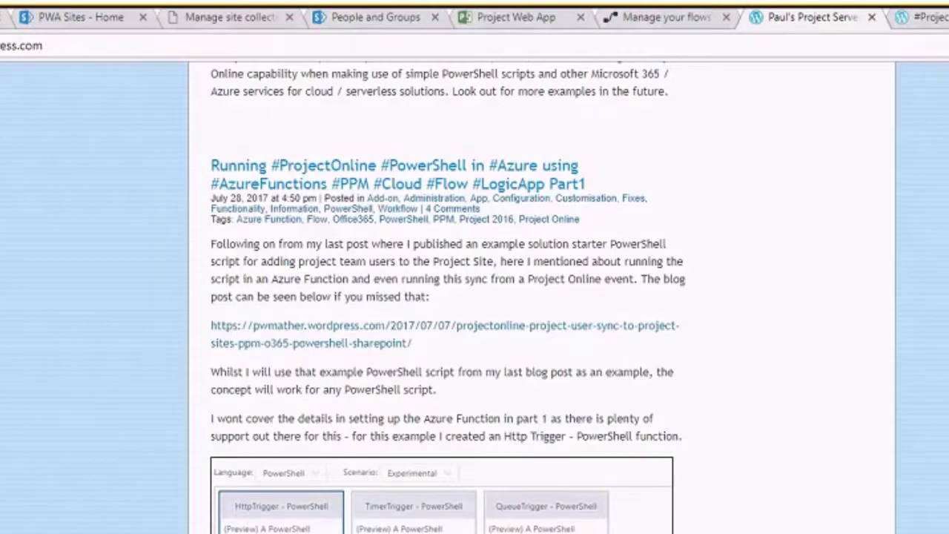
pyautogui.scroll(1, 847, 334)
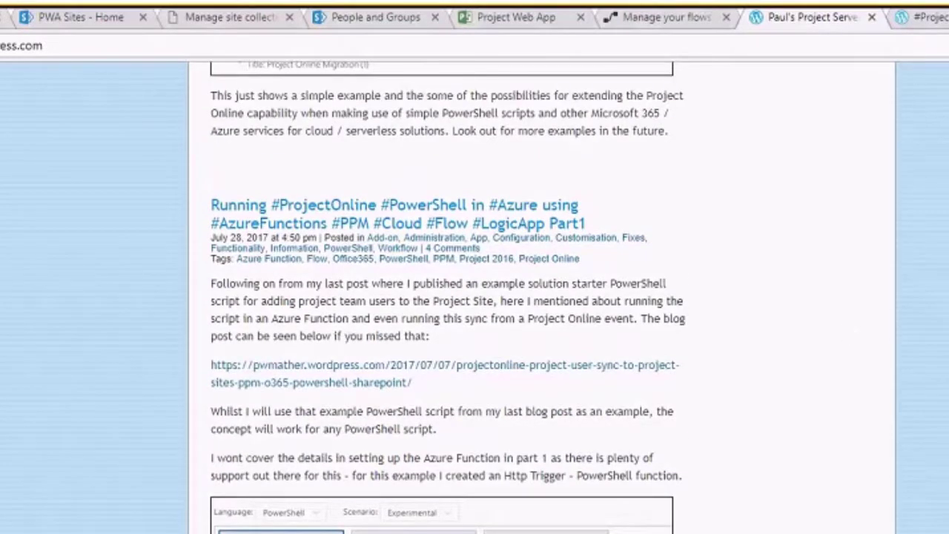
pyautogui.scroll(8, 474, 296)
pyautogui.scroll(15, 475, 297)
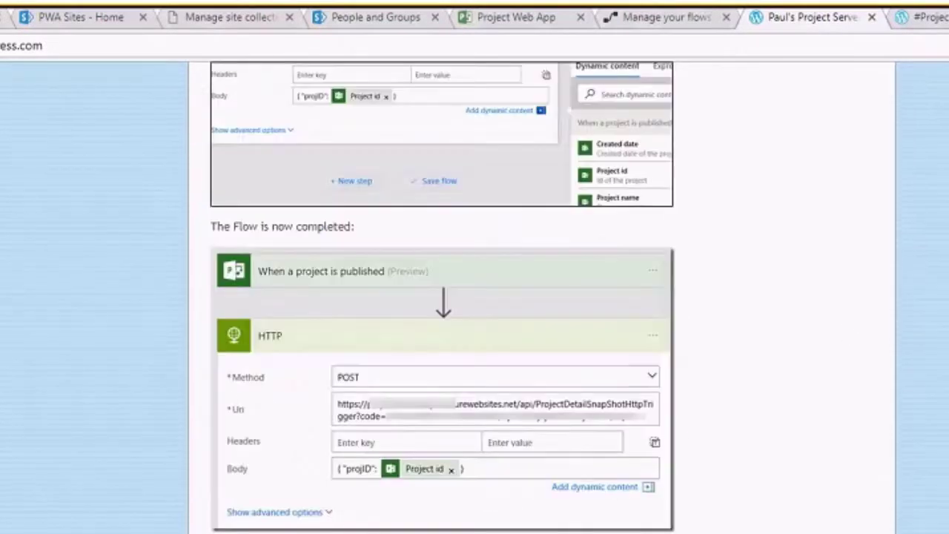
pyautogui.scroll(8, 474, 296)
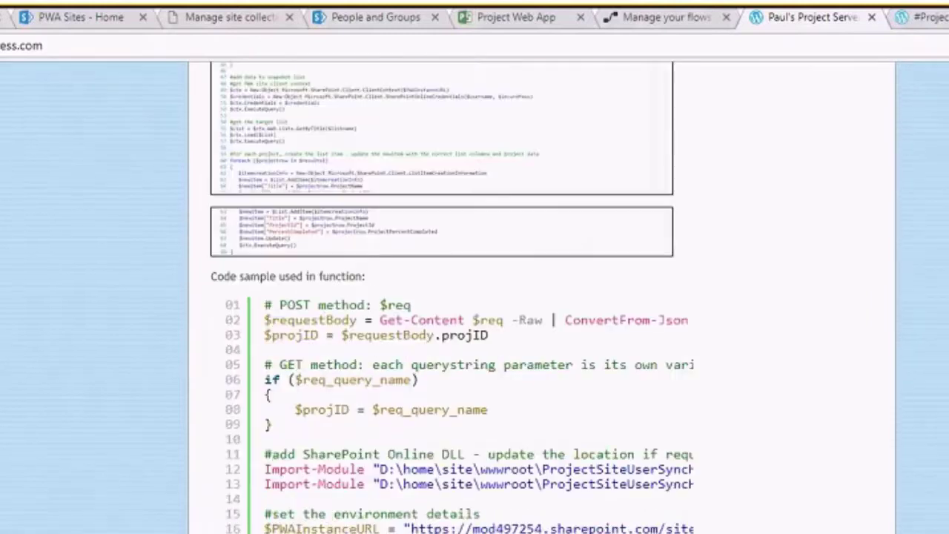
pyautogui.scroll(5, 475, 297)
pyautogui.scroll(5, 475, 296)
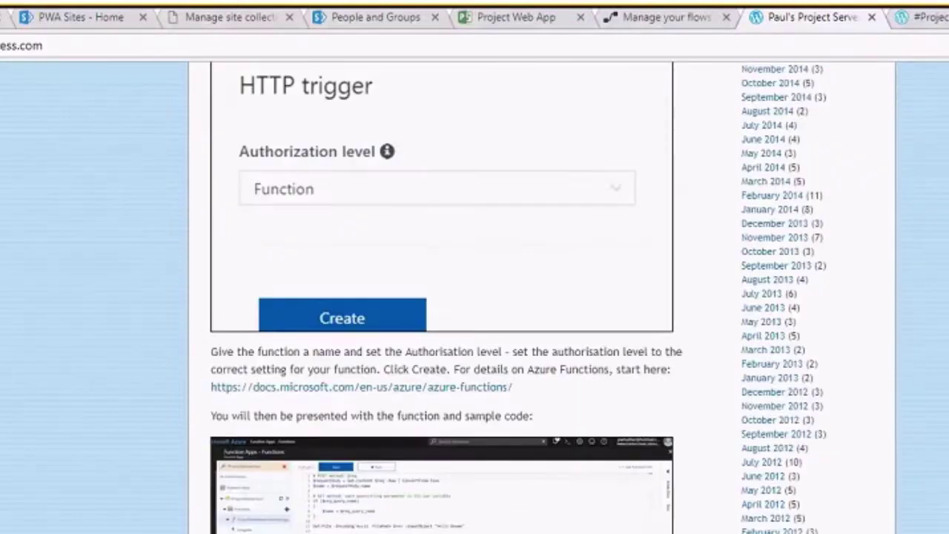
pyautogui.scroll(1, 474, 297)
pyautogui.scroll(2, 474, 297)
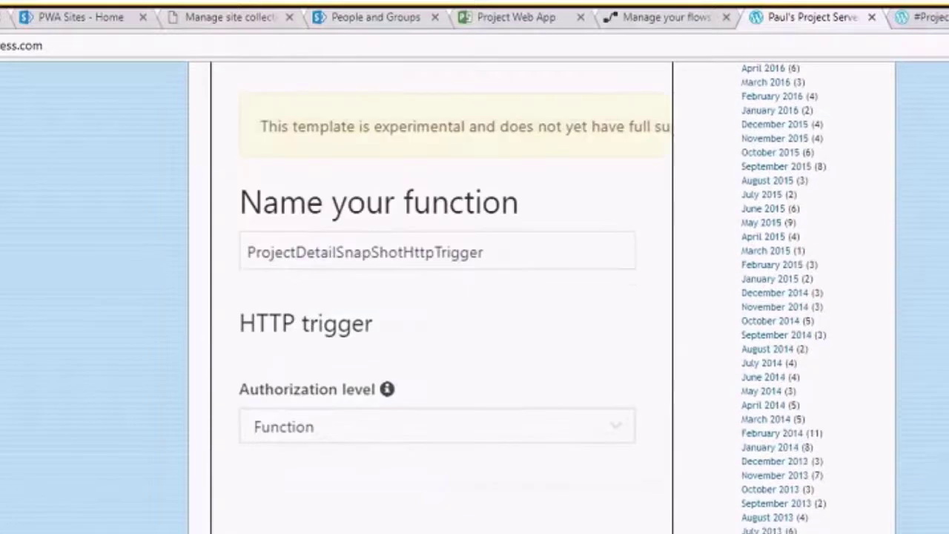
# Read the Part2 post from function creation through its PowerShell code sample to the logs and the ProjectSnapShots list check
pyautogui.scroll(-2, 475, 296)
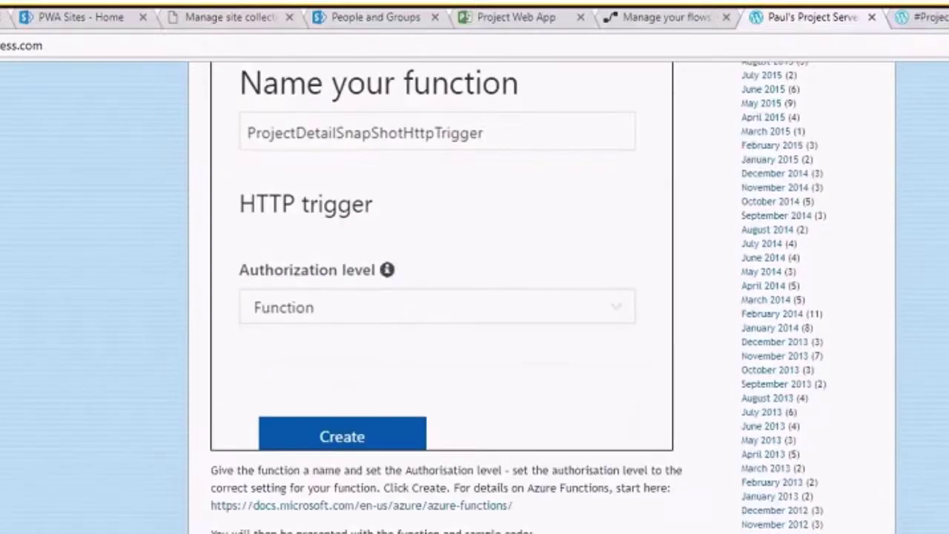
pyautogui.scroll(-3, 474, 297)
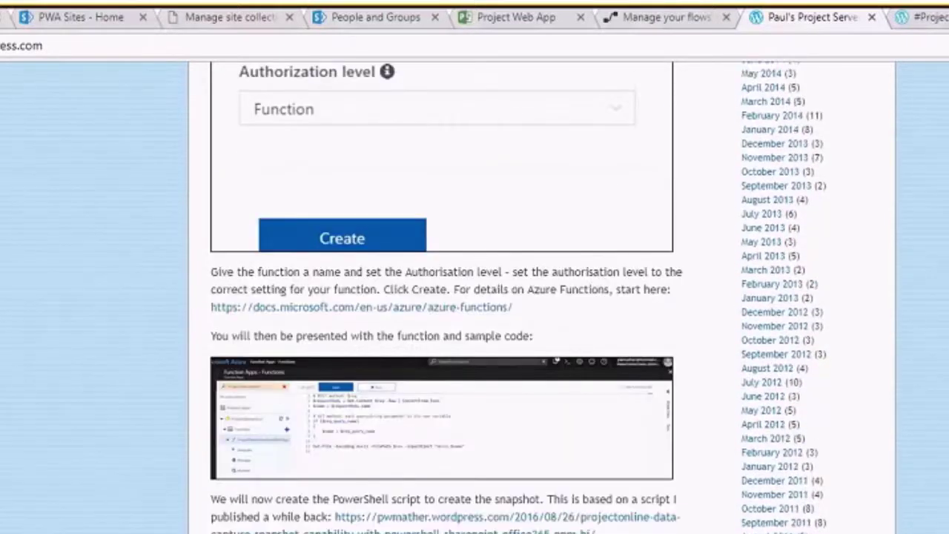
pyautogui.scroll(-8, 475, 297)
pyautogui.scroll(-8, 475, 296)
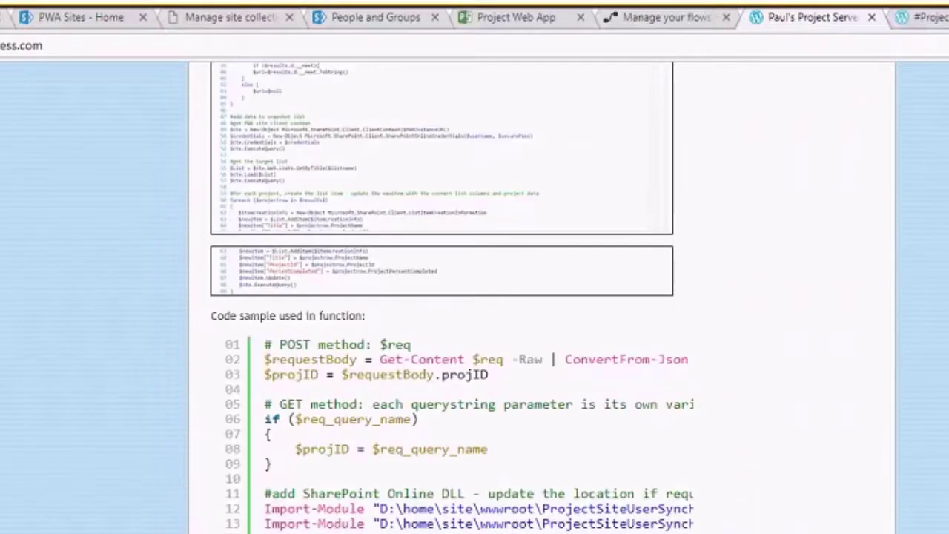
pyautogui.scroll(-1, 474, 296)
pyautogui.scroll(-4, 475, 296)
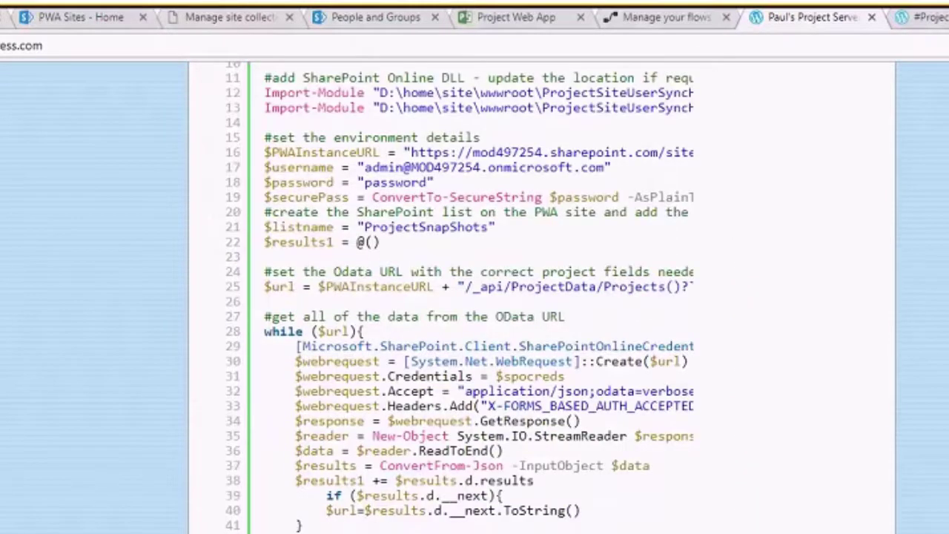
pyautogui.scroll(-3, 475, 296)
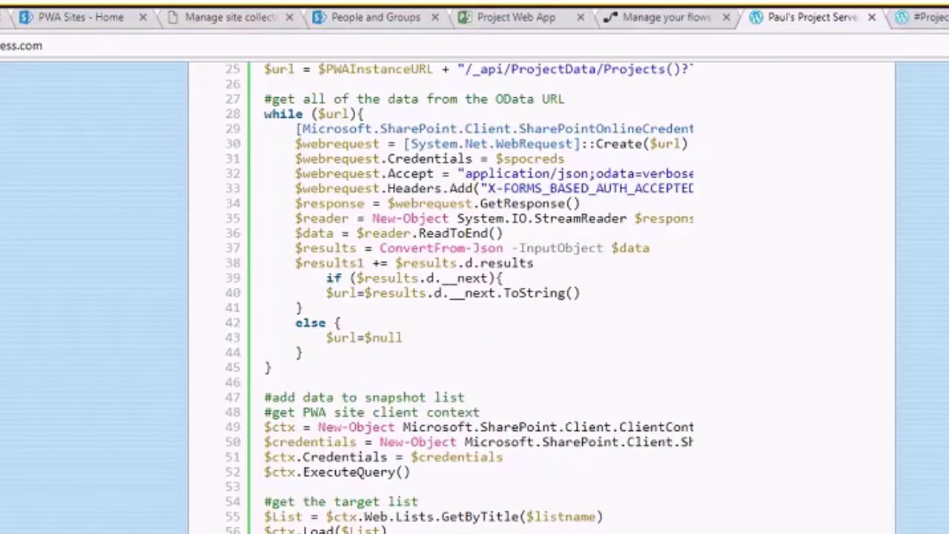
pyautogui.scroll(-1, 475, 296)
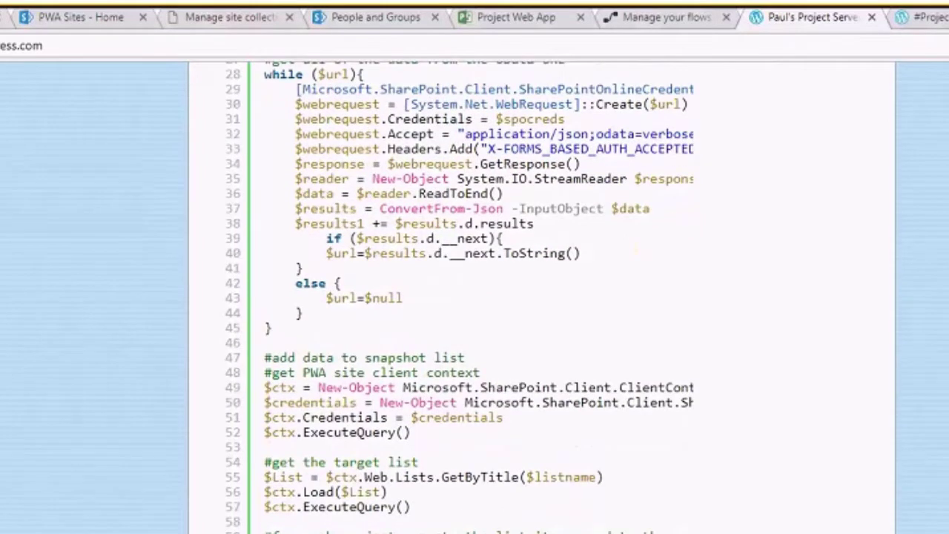
pyautogui.scroll(-7, 475, 296)
pyautogui.scroll(-10, 475, 296)
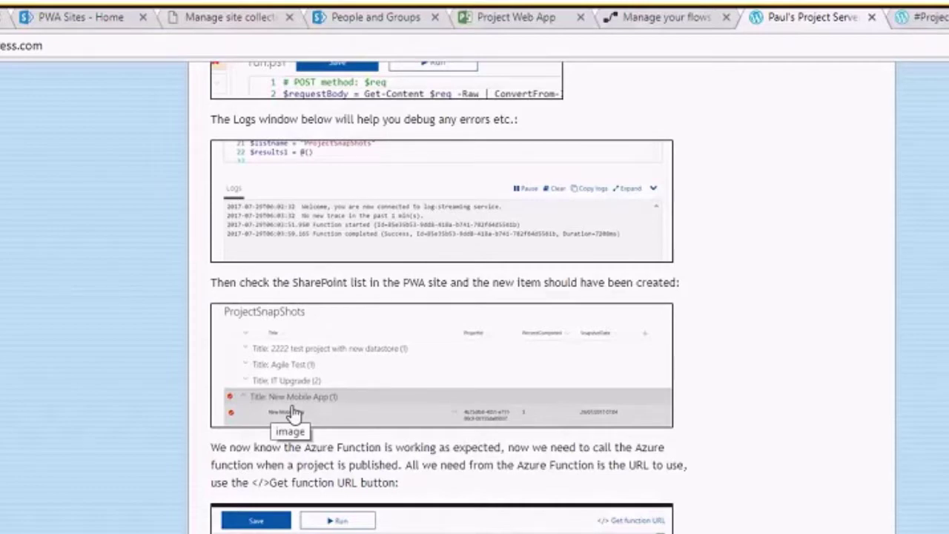
pyautogui.scroll(-2, 449, 297)
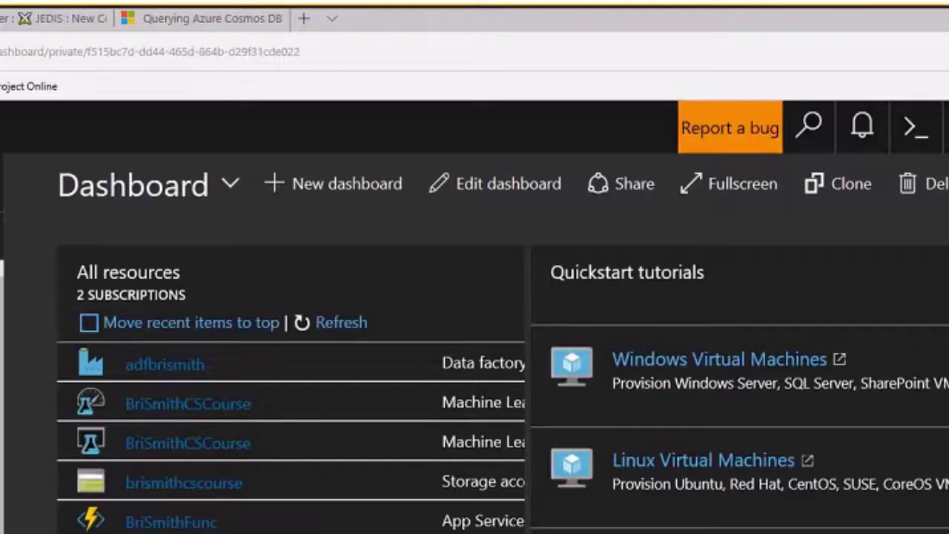
# Start creating a Function App from the Compute category of the Azure Marketplace
pyautogui.click(172, 522)
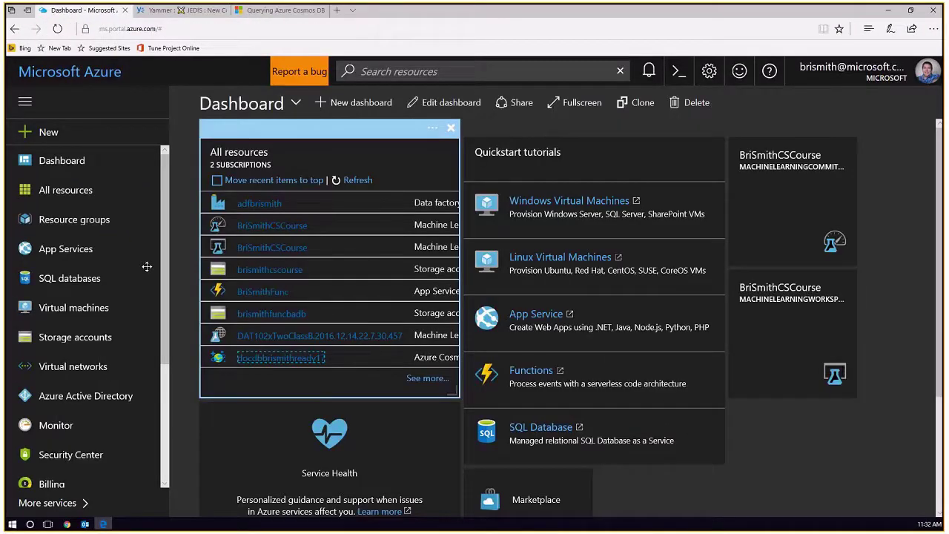
pyautogui.click(42, 133)
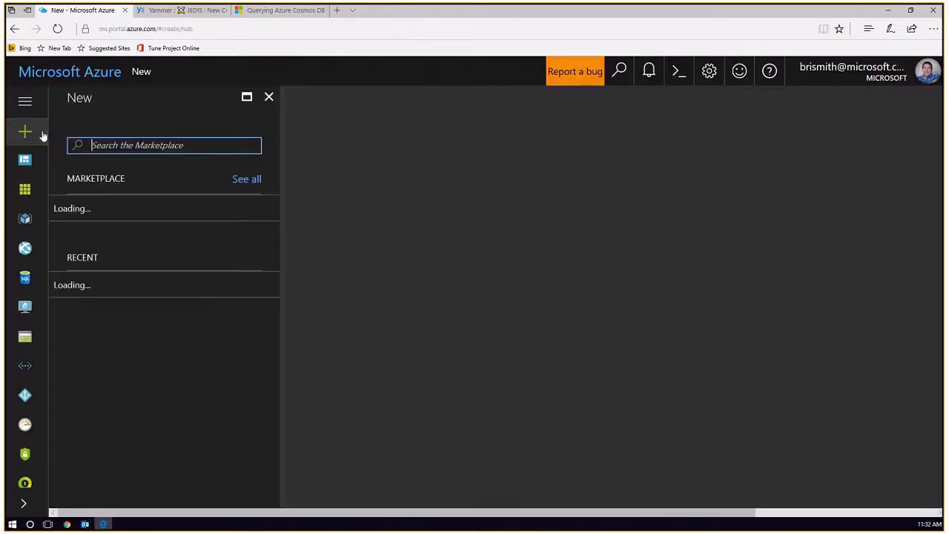
pyautogui.click(93, 209)
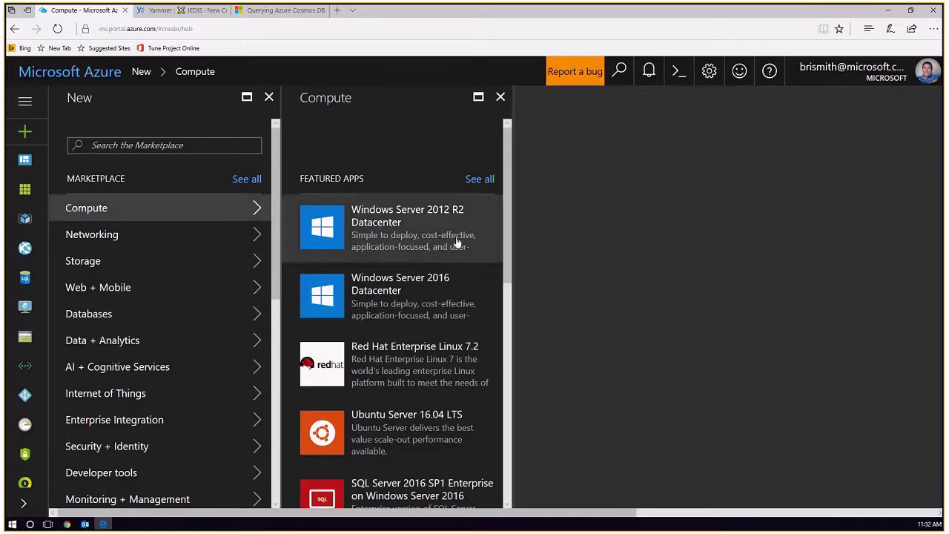
pyautogui.moveTo(507, 216); pyautogui.dragTo(523, 451)
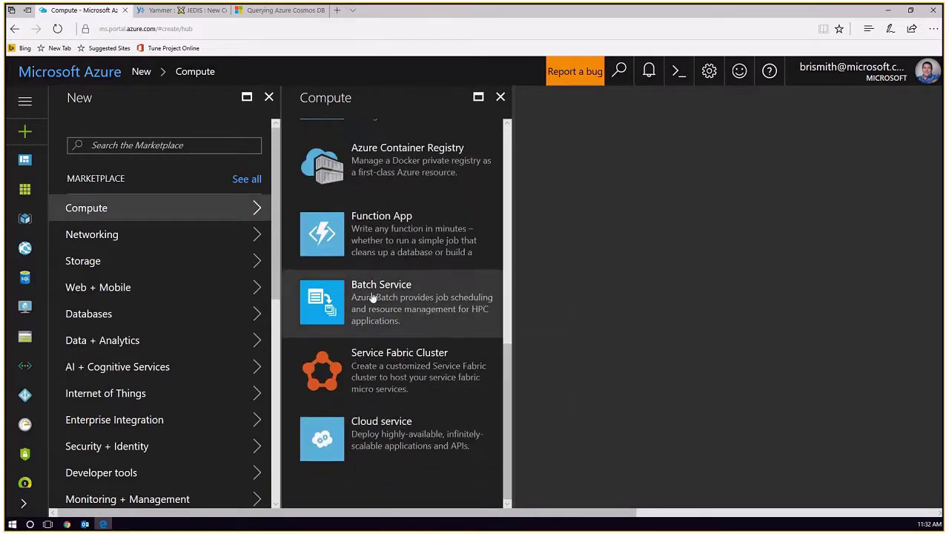
pyautogui.click(321, 235)
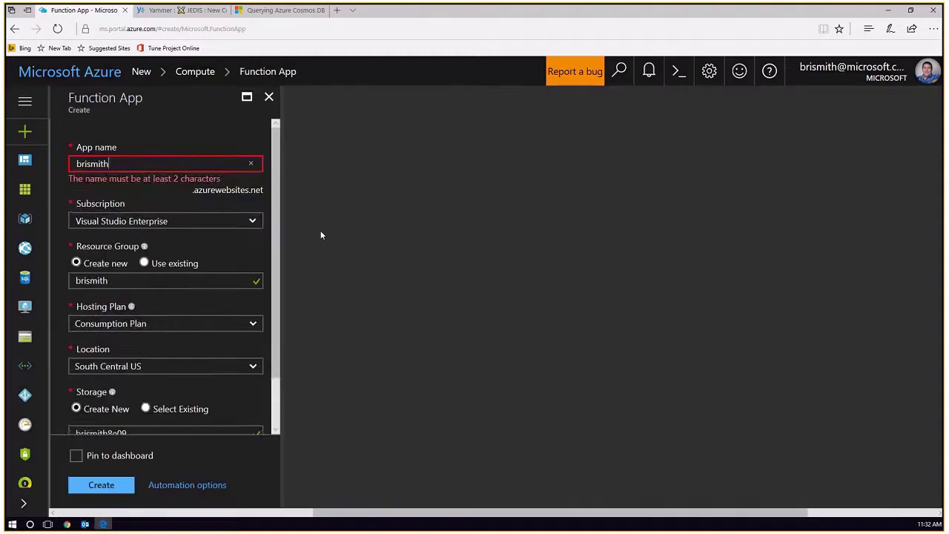
# Complete the Function App name with 321, check the remaining creation settings, and create the app
pyautogui.write('32')
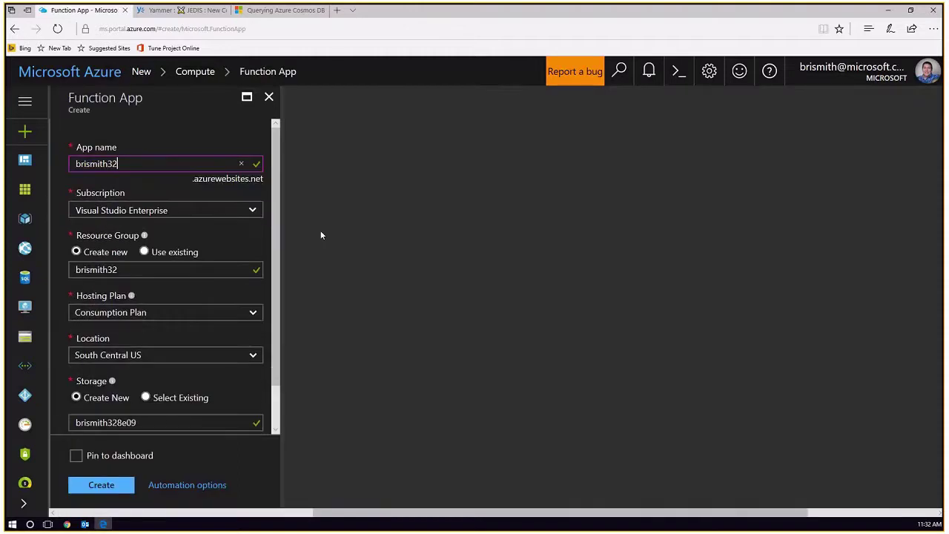
pyautogui.write('1')
pyautogui.scroll(-2, 278, 370)
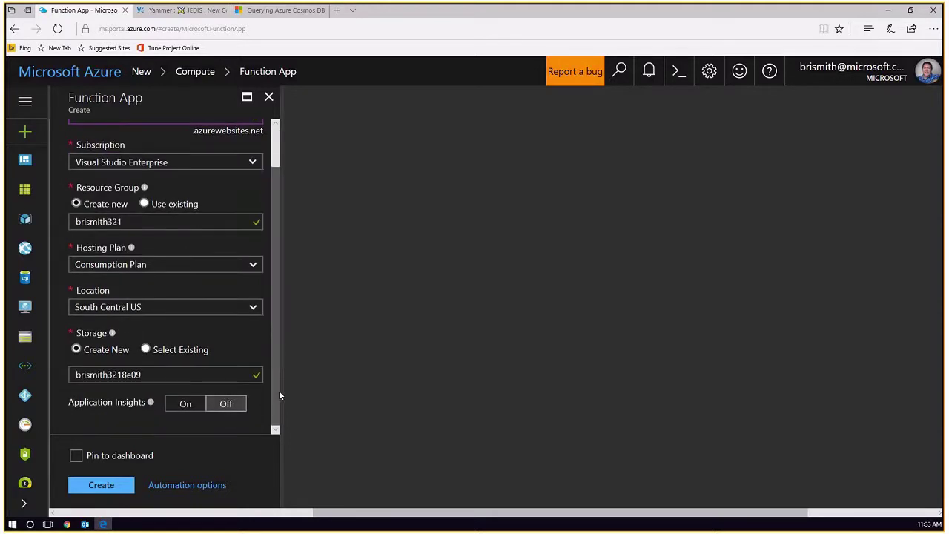
pyautogui.click(102, 487)
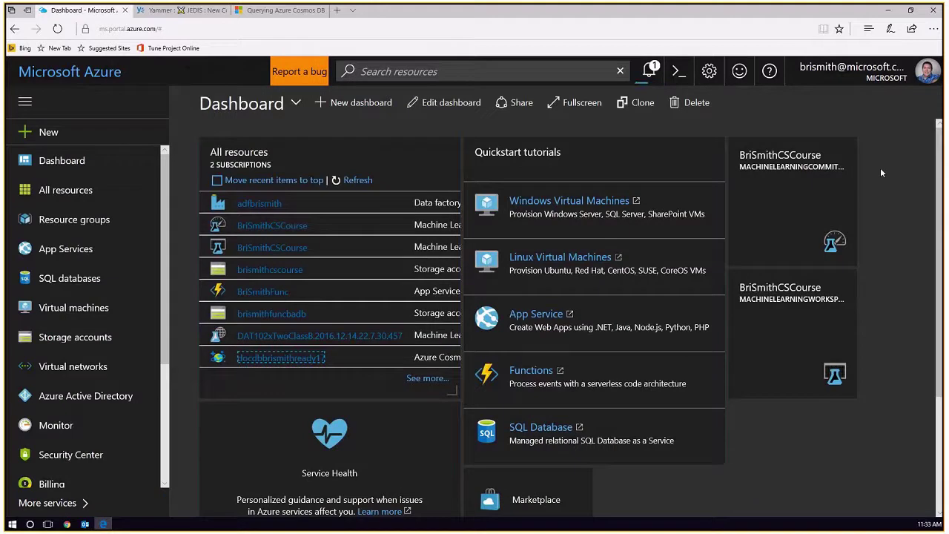
# Check the deployment's progress in the notifications, glancing at the blog post in Chrome before returning to the Azure portal
pyautogui.click(649, 70)
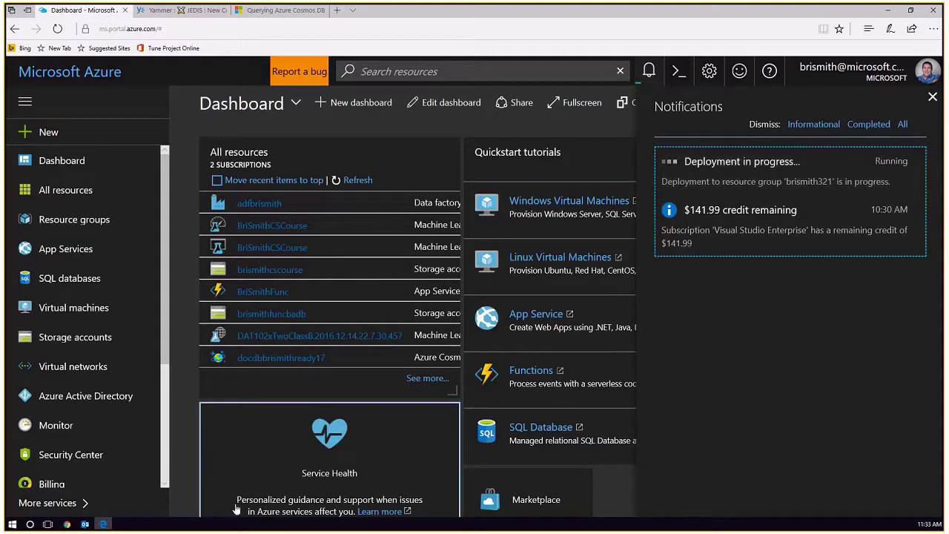
pyautogui.click(67, 525)
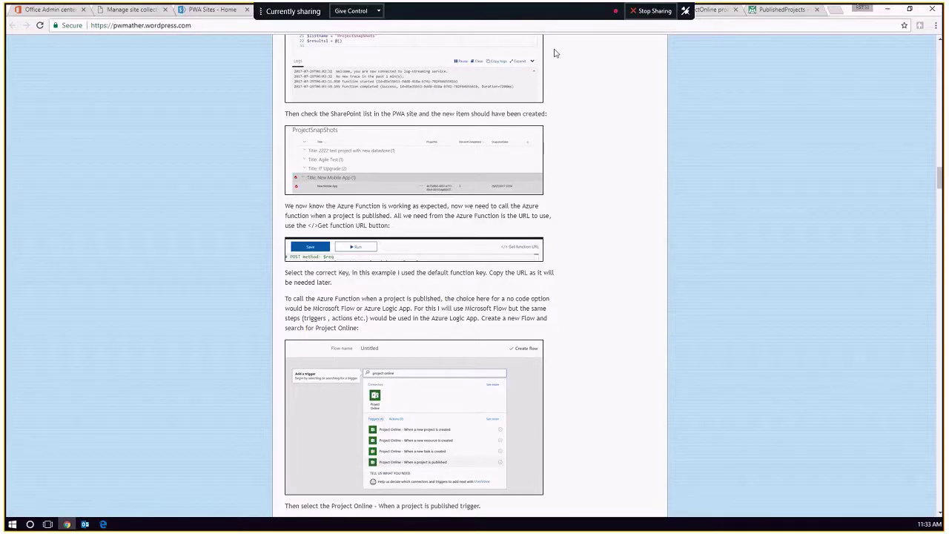
pyautogui.click(103, 524)
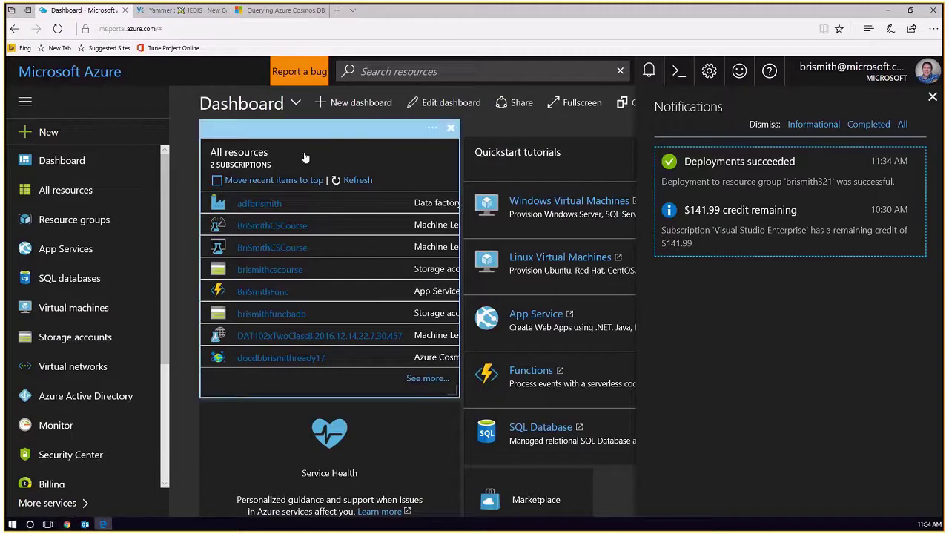
# Open the existing Function App from All resources and display the monitoring page of HttpTriggerSetPJOSitePerms
pyautogui.click(65, 190)
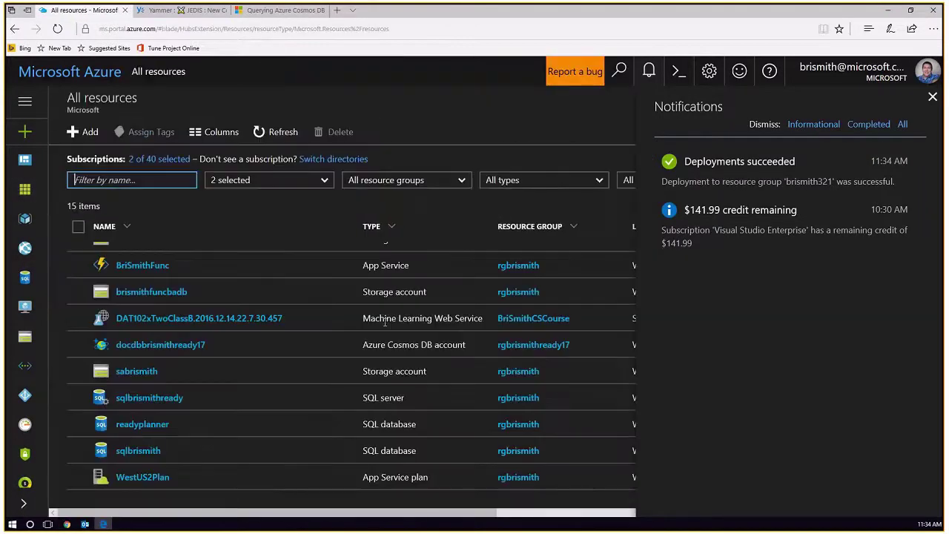
pyautogui.click(145, 265)
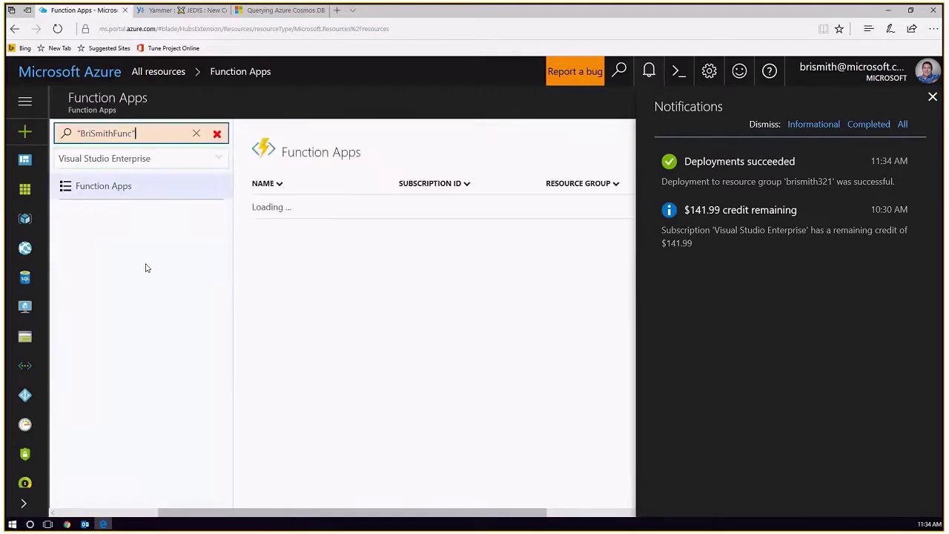
pyautogui.click(77, 291)
pyautogui.click(117, 368)
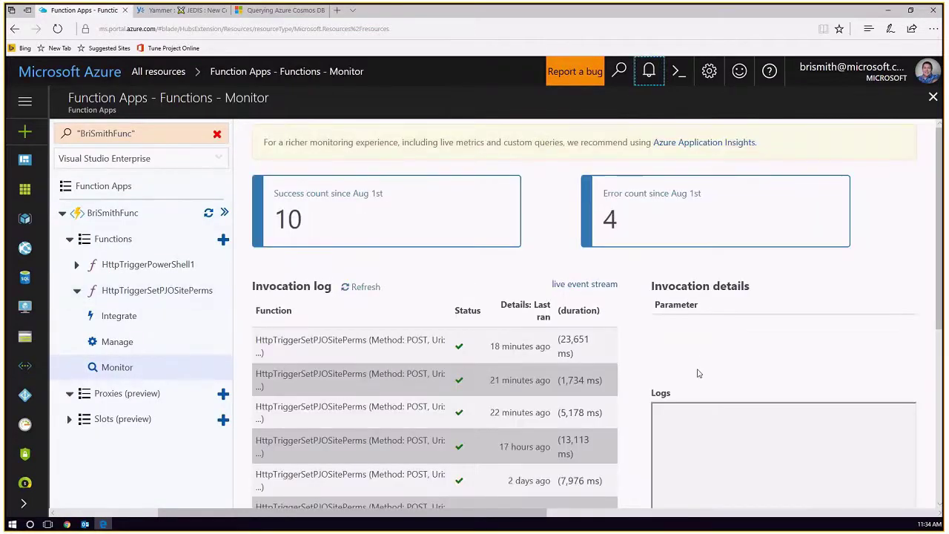
# Examine the run statuses and durations in the HttpTriggerSetPJOSitePerms invocation log, including the older entries
pyautogui.click(563, 343)
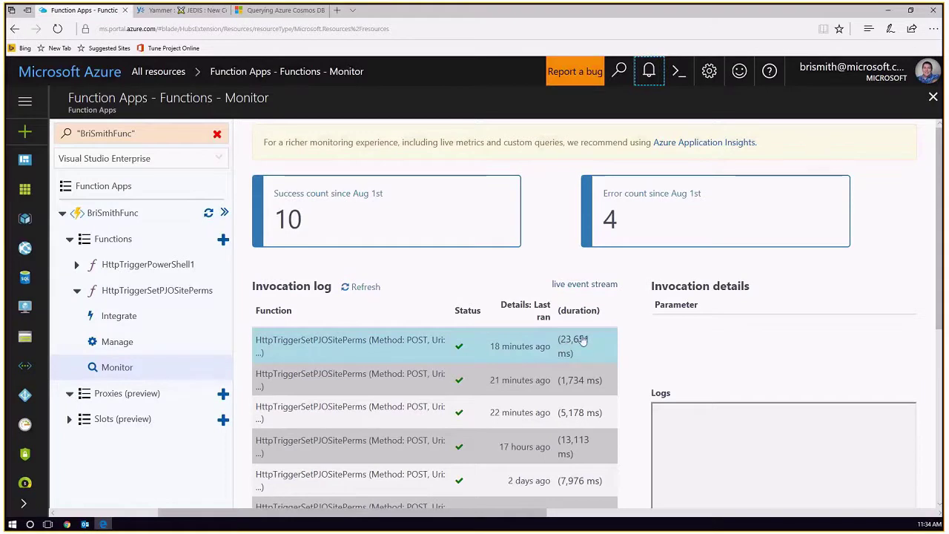
pyautogui.moveTo(940, 211); pyautogui.dragTo(918, 370)
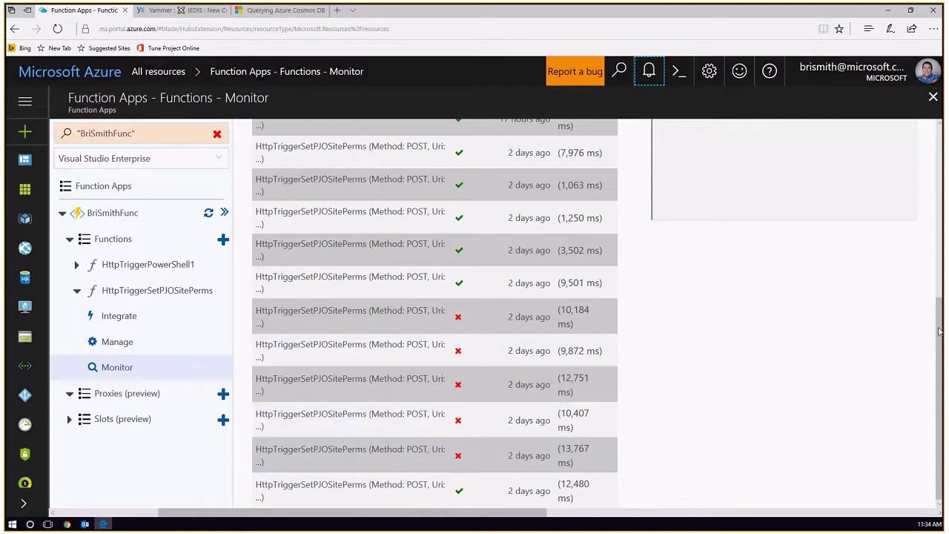
pyautogui.scroll(3, 938, 356)
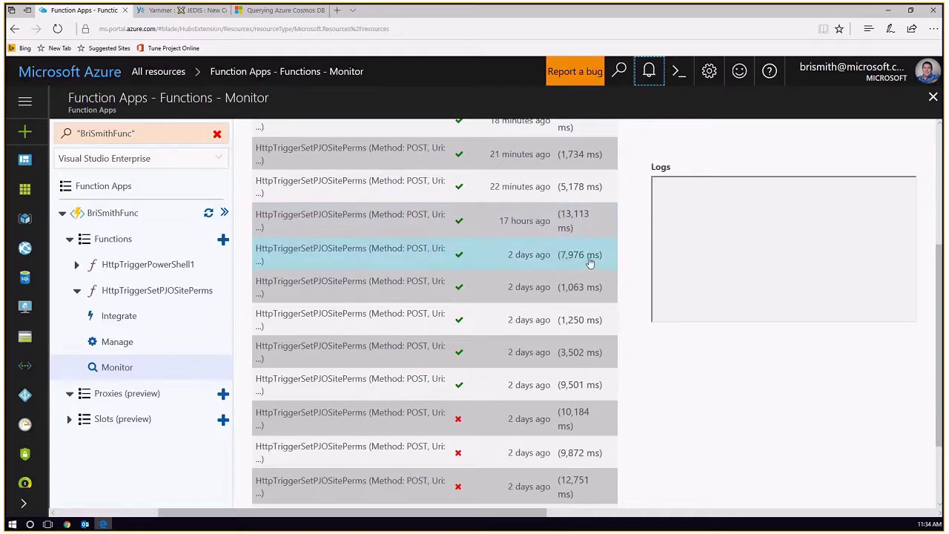
pyautogui.scroll(2, 589, 263)
pyautogui.scroll(1, 573, 258)
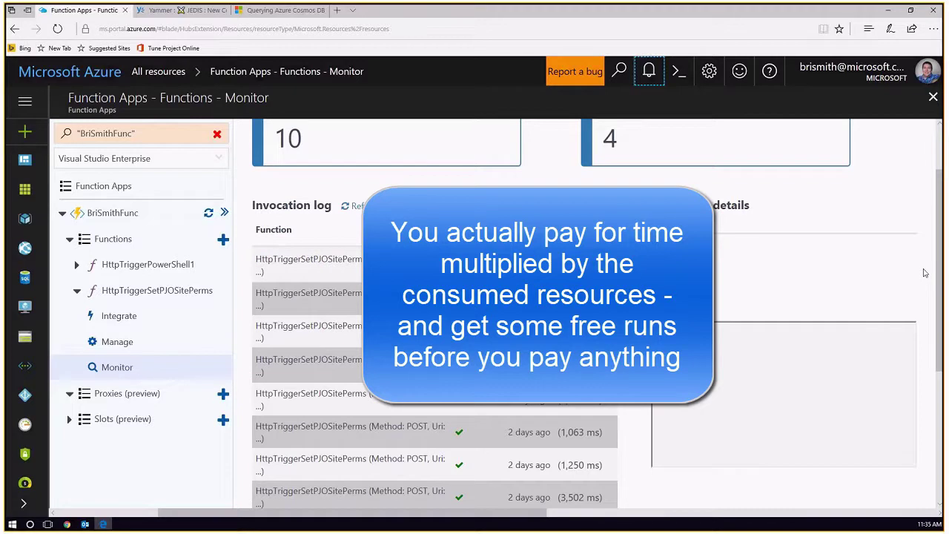
pyautogui.moveTo(940, 276); pyautogui.dragTo(941, 237)
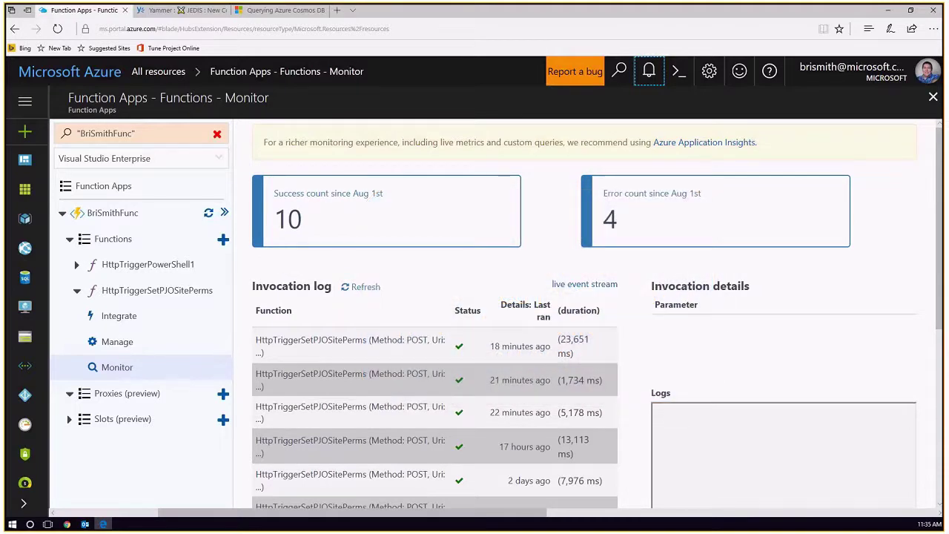
# Review the Manage and Integrate settings of HttpTriggerSetPJOSitePerms, ending on the app's list of functions
pyautogui.click(119, 342)
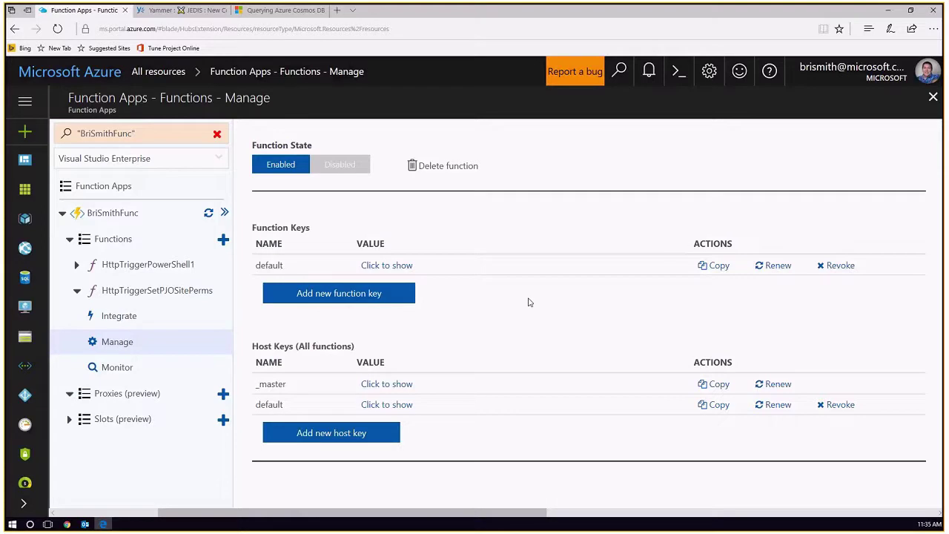
pyautogui.click(118, 316)
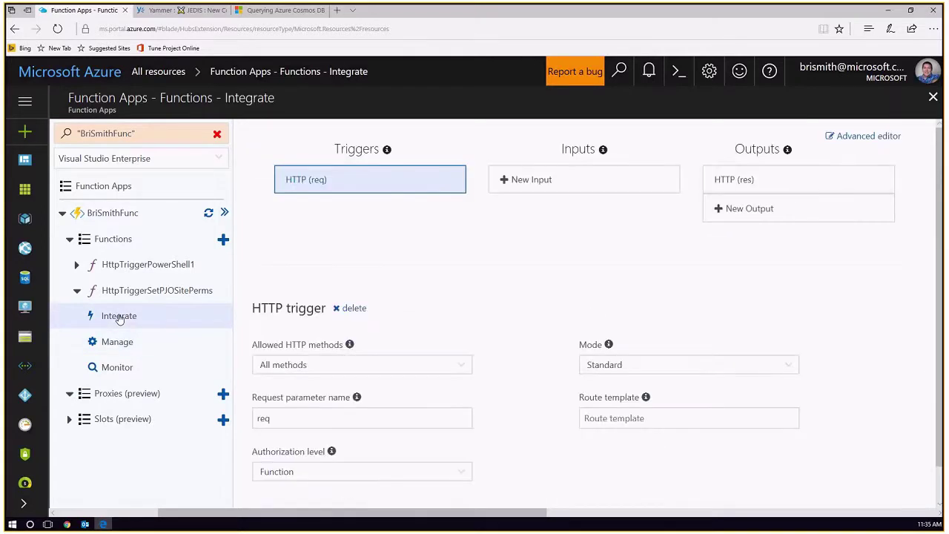
pyautogui.click(110, 241)
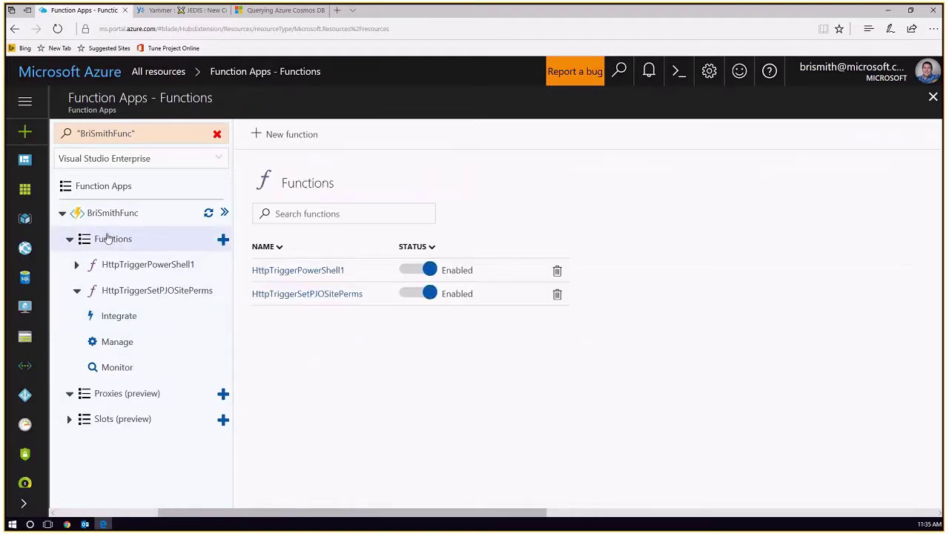
# Start a new function, browse the available templates and filter them to the PowerShell language
pyautogui.click(223, 239)
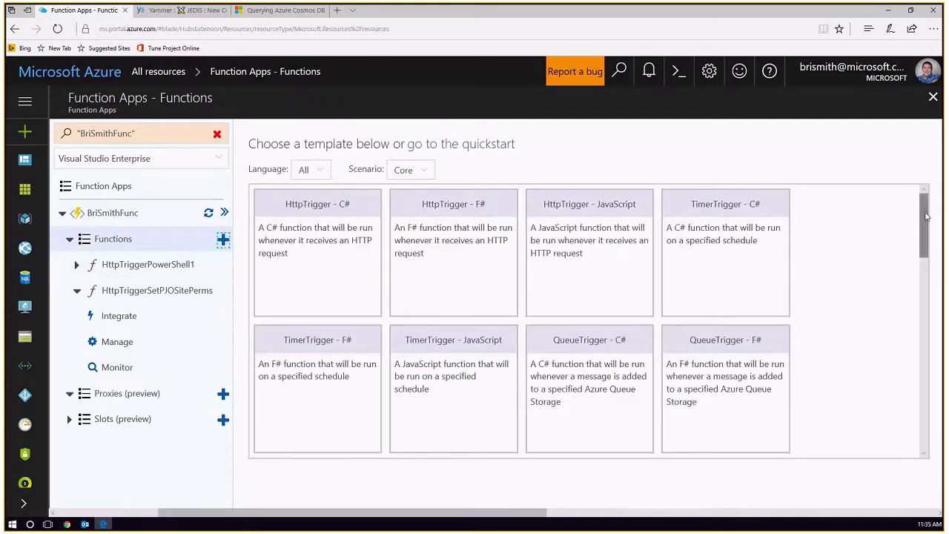
pyautogui.moveTo(926, 216); pyautogui.dragTo(927, 215)
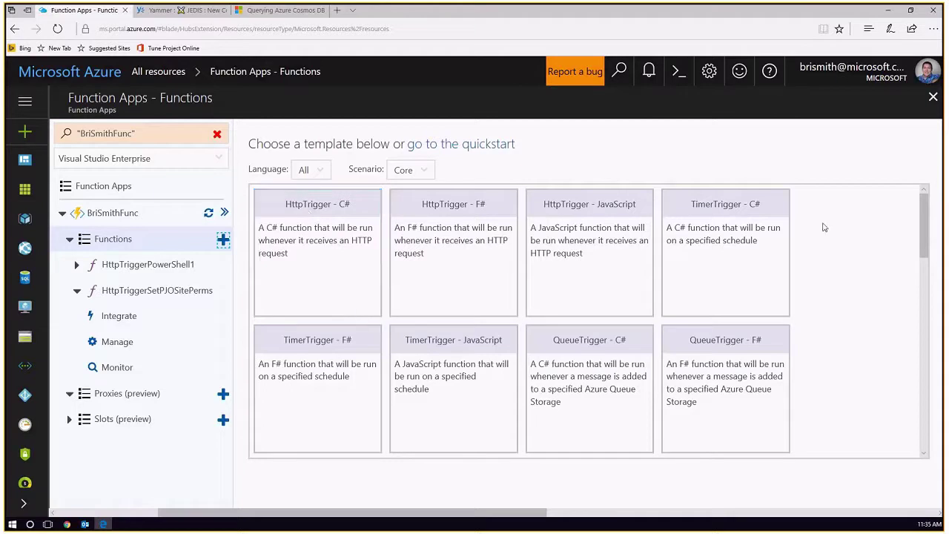
pyautogui.moveTo(923, 221); pyautogui.dragTo(905, 415)
pyautogui.click(318, 171)
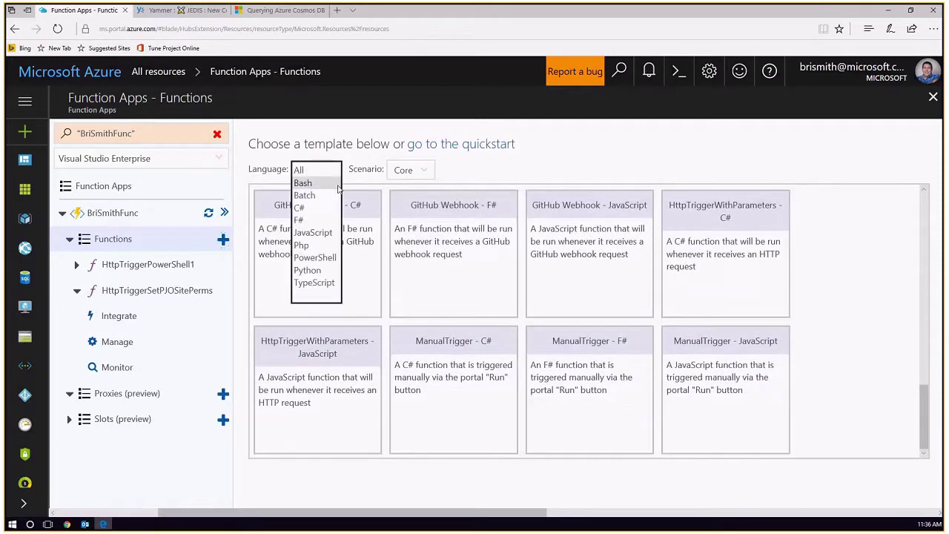
pyautogui.click(312, 259)
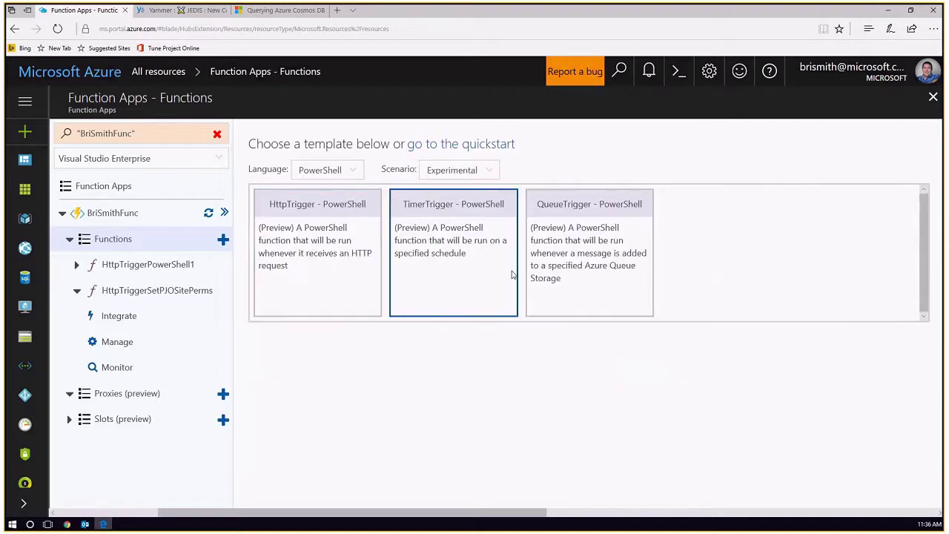
# Filter the function templates to Python to view its triggers, and set the language back to PowerShell
pyautogui.click(354, 171)
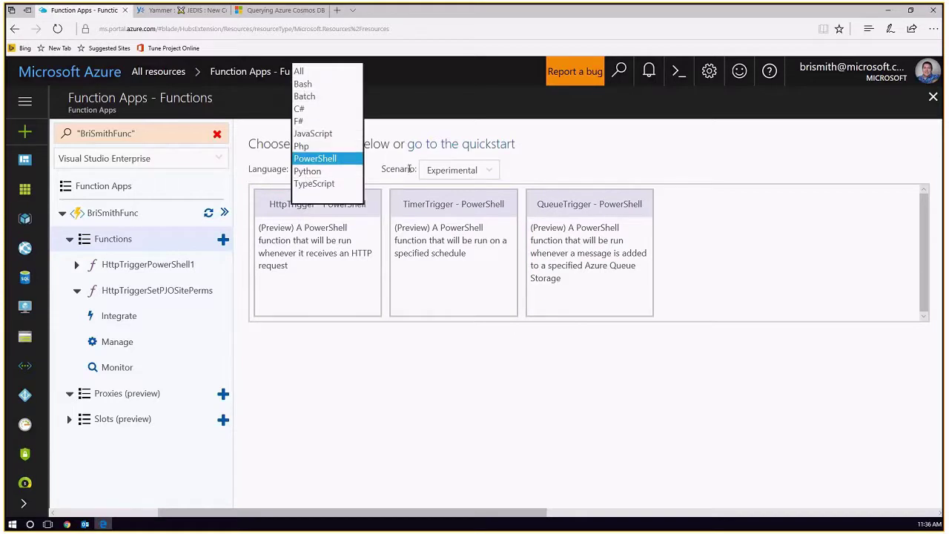
pyautogui.click(309, 172)
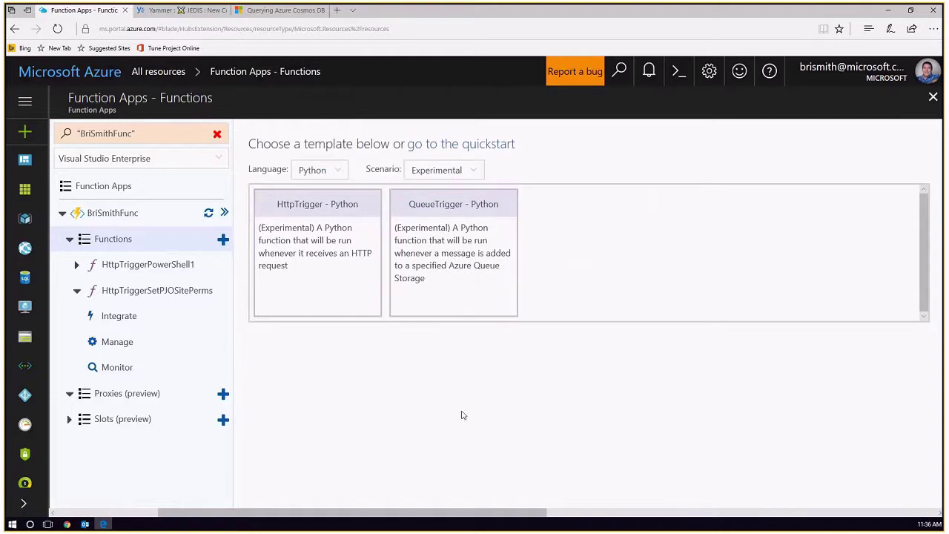
pyautogui.click(315, 169)
pyautogui.click(312, 155)
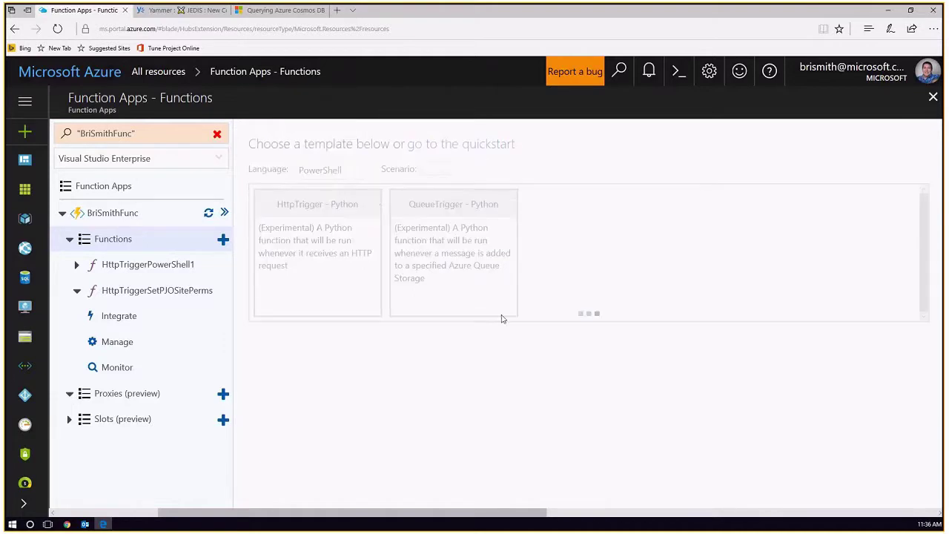
# Switch to Chrome and show the details page of the Flow triggered when a project is published
pyautogui.click(68, 525)
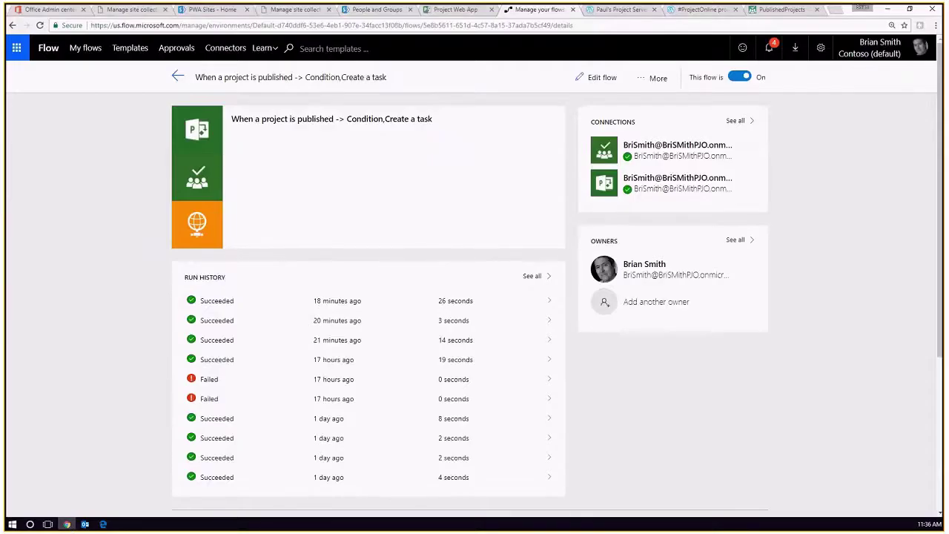